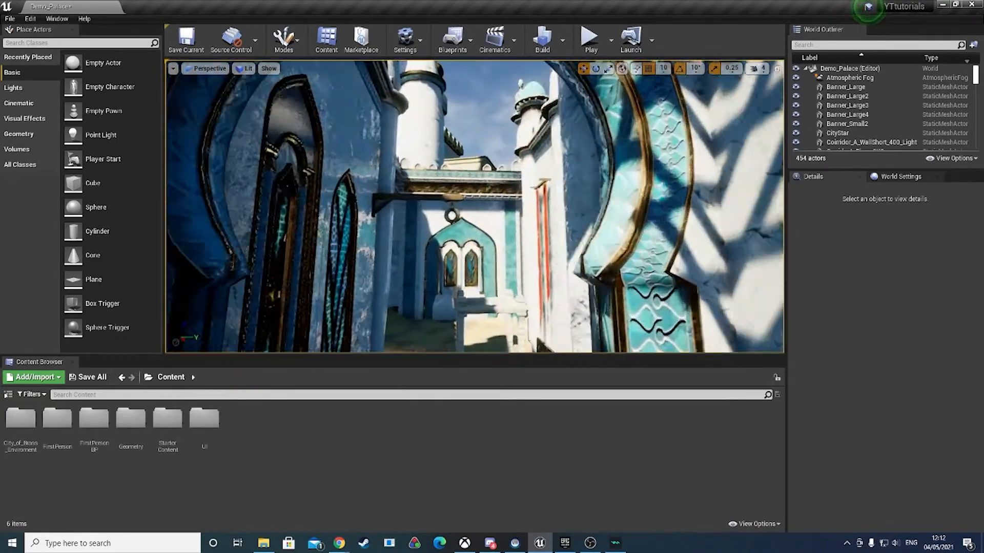
Step: Examine the corridor around the player start and play-test the level to see where the player begins
{"action": "key", "text": "w"}
{"action": "right_click_drag", "start_coordinate": [473, 206], "coordinate": [225, 359]}
{"action": "key", "text": "w"}
{"action": "key", "text": "w"}
{"action": "key", "text": "w"}
{"action": "key", "text": "s"}
{"action": "key", "text": "s"}
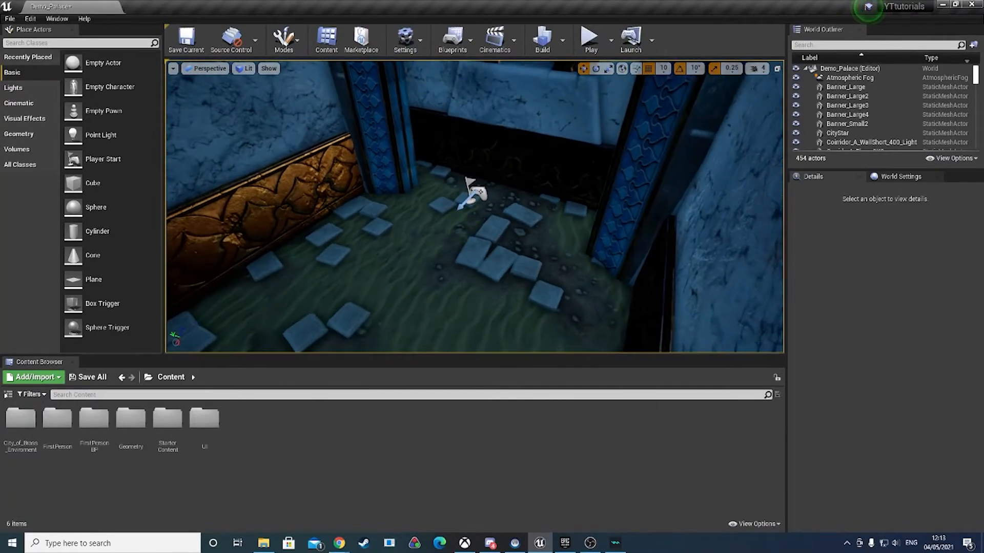
{"action": "left_click", "coordinate": [592, 42]}
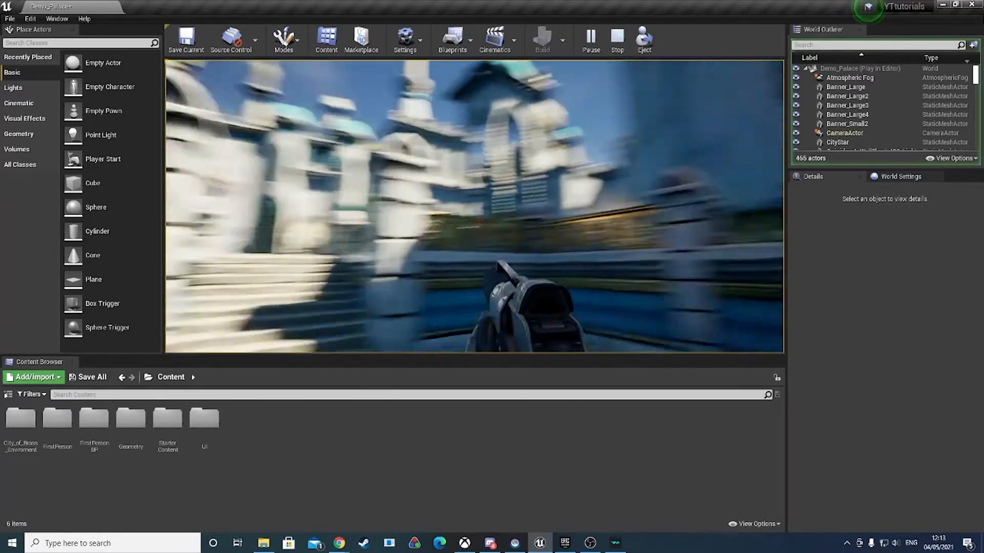
{"action": "key", "text": "Escape"}
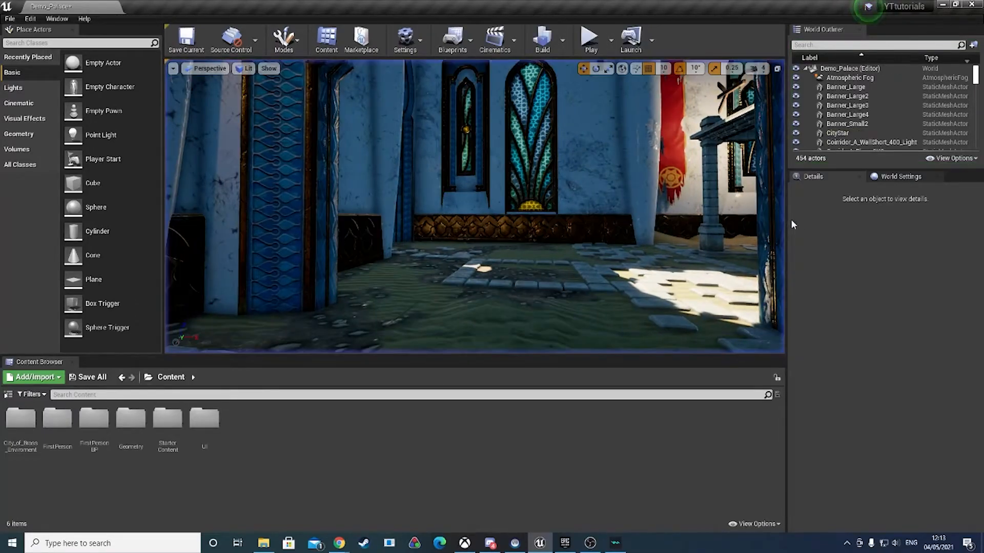
Step: Start adding a level sequence and create a folder named Cutscene under Content for it
{"action": "right_click_drag", "start_coordinate": [474, 207], "coordinate": [449, 250]}
{"action": "key", "text": "w"}
{"action": "key", "text": "s"}
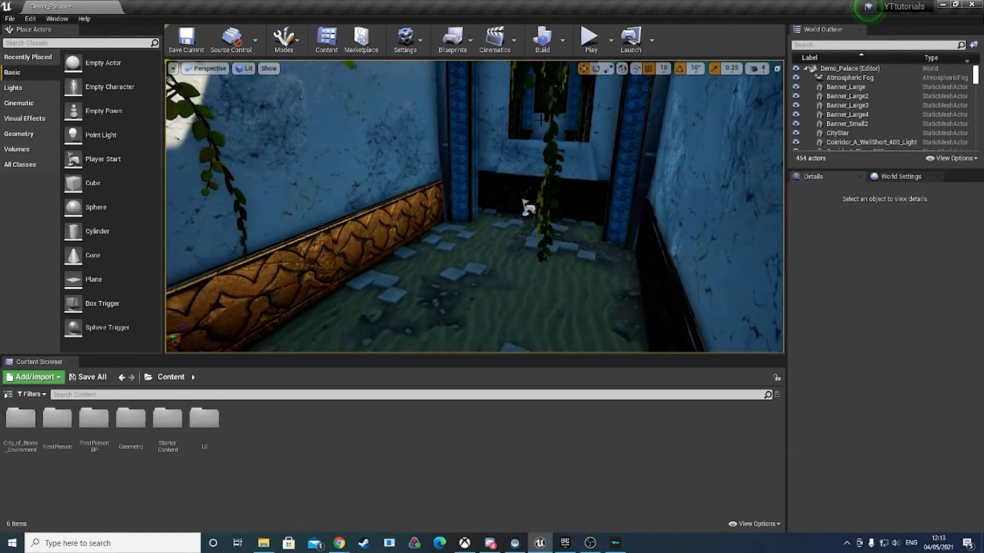
{"action": "left_click", "coordinate": [507, 46]}
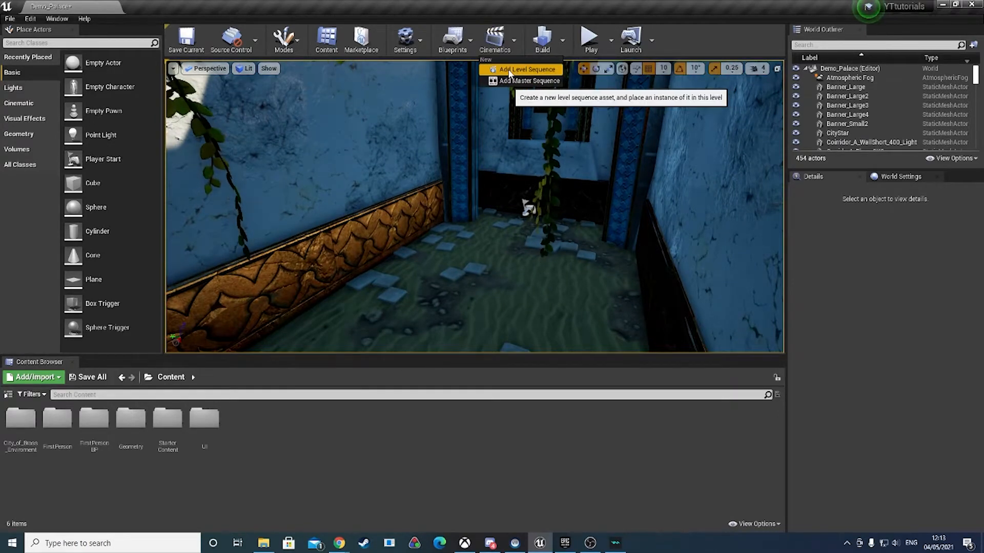
{"action": "left_click", "coordinate": [536, 71]}
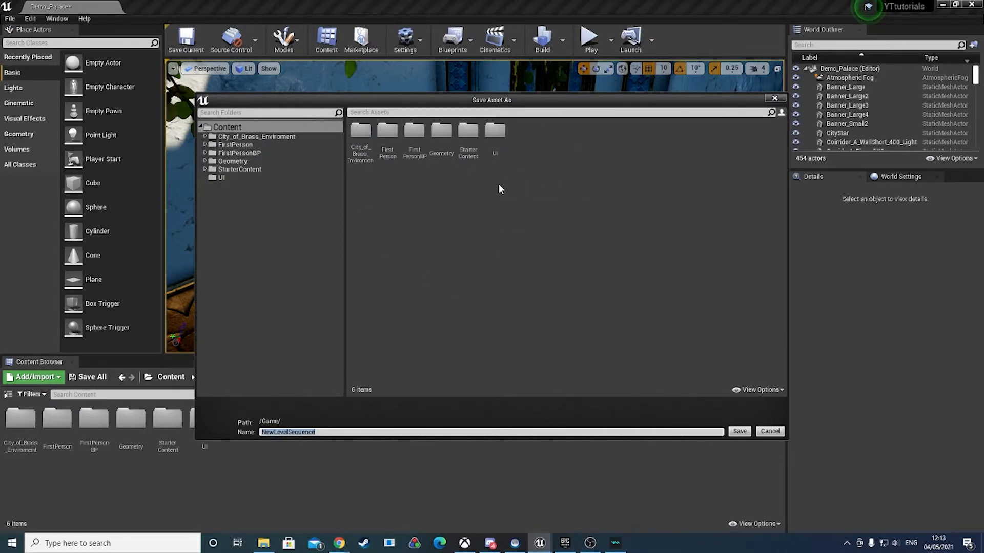
{"action": "right_click", "coordinate": [547, 143]}
{"action": "left_click", "coordinate": [578, 157]}
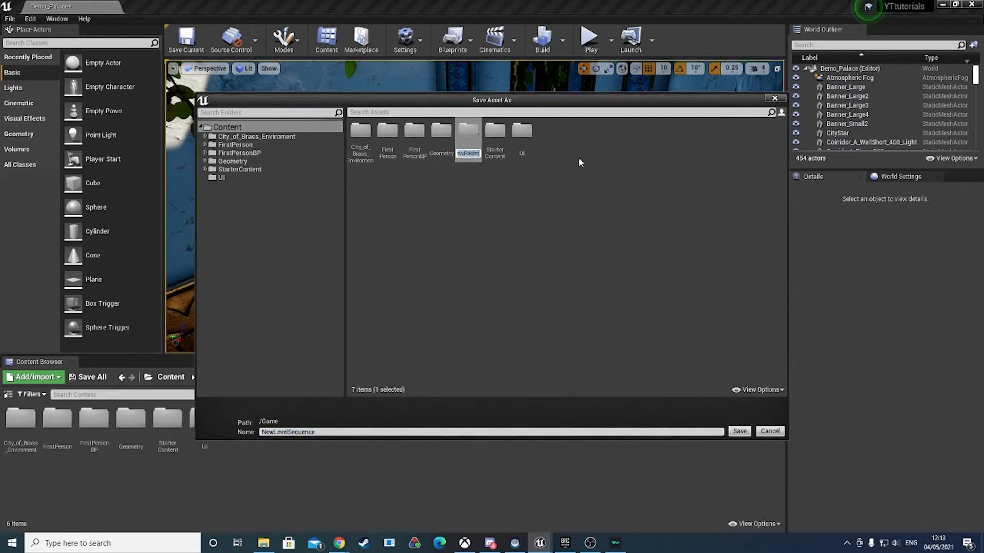
{"action": "type", "text": "Cuts"}
{"action": "type", "text": "cene"}
{"action": "key", "text": "Return"}
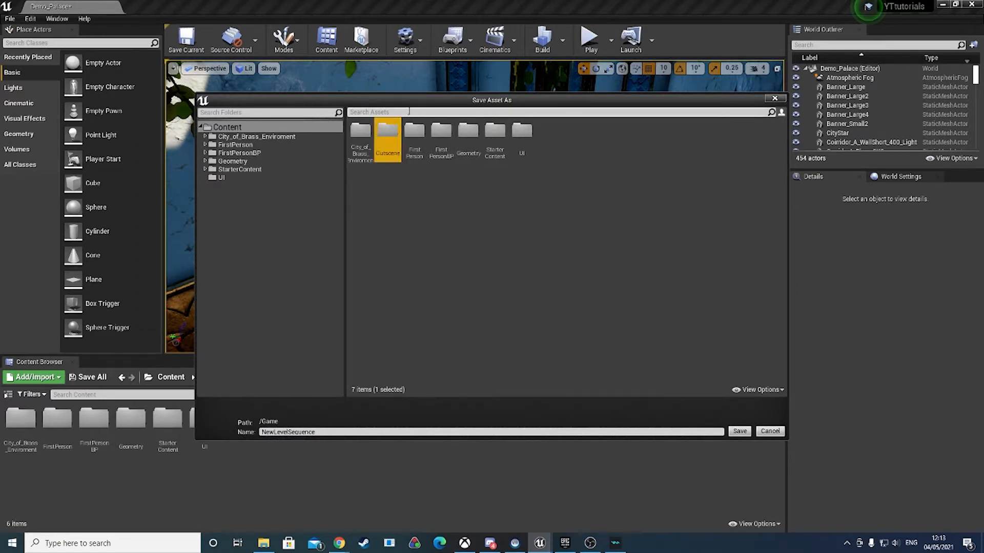
Step: Save the new level sequence as Flythrough inside the Cutscene folder
{"action": "double_click", "coordinate": [393, 134]}
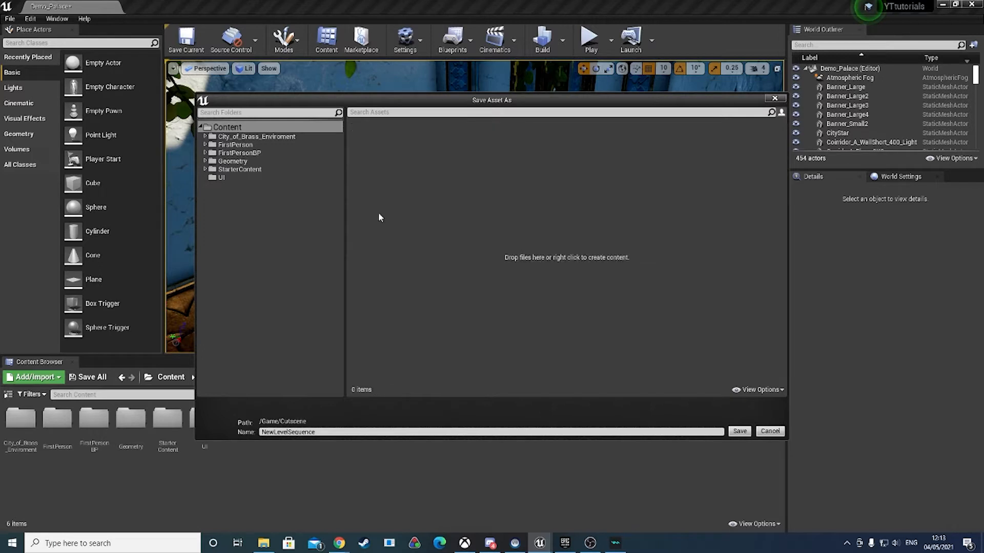
{"action": "left_click", "coordinate": [307, 432]}
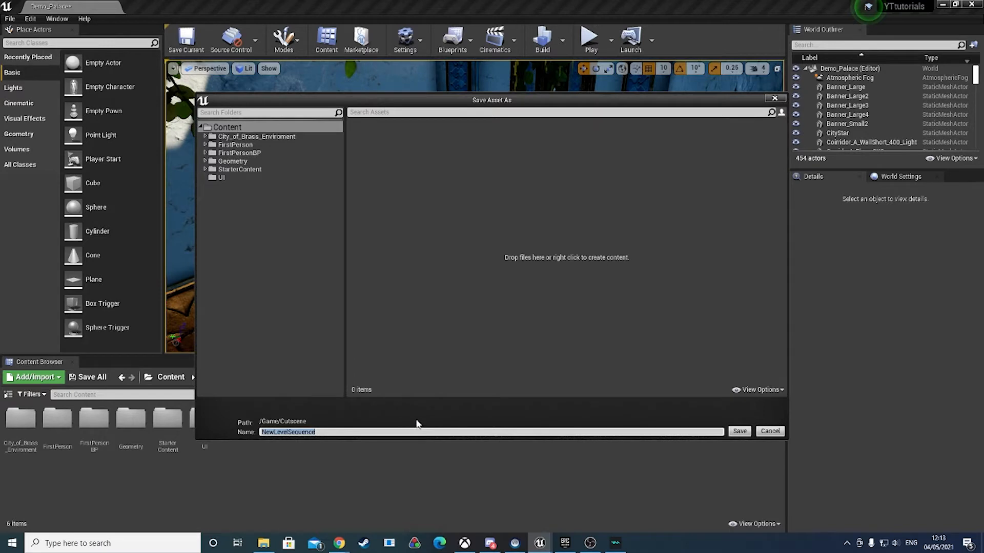
{"action": "type", "text": "Flytho"}
{"action": "type", "text": "ough"}
{"action": "key", "text": "Return"}
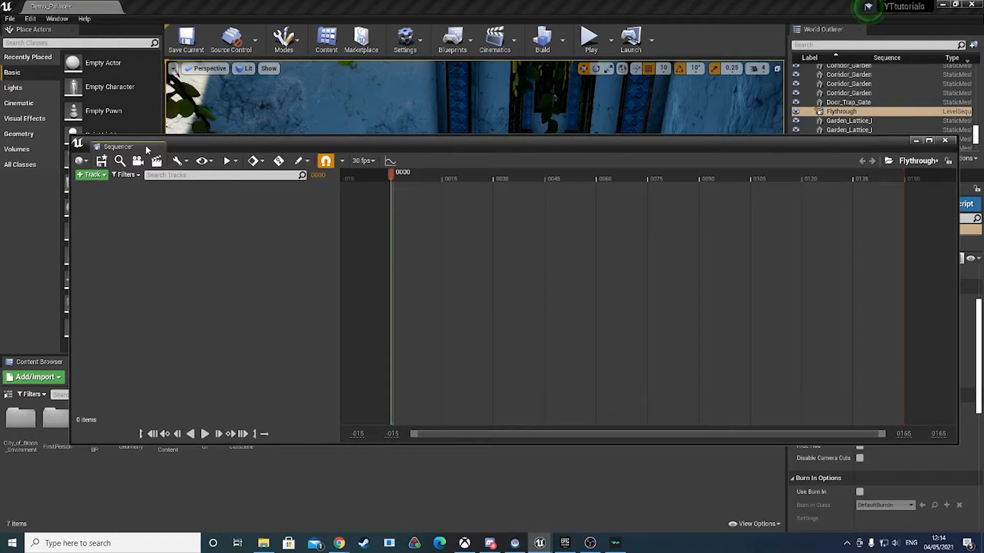
Step: Dock the Sequencer window beside the Content Browser and leave the Sequencer in front
{"action": "left_click_drag", "start_coordinate": [124, 149], "coordinate": [318, 141]}
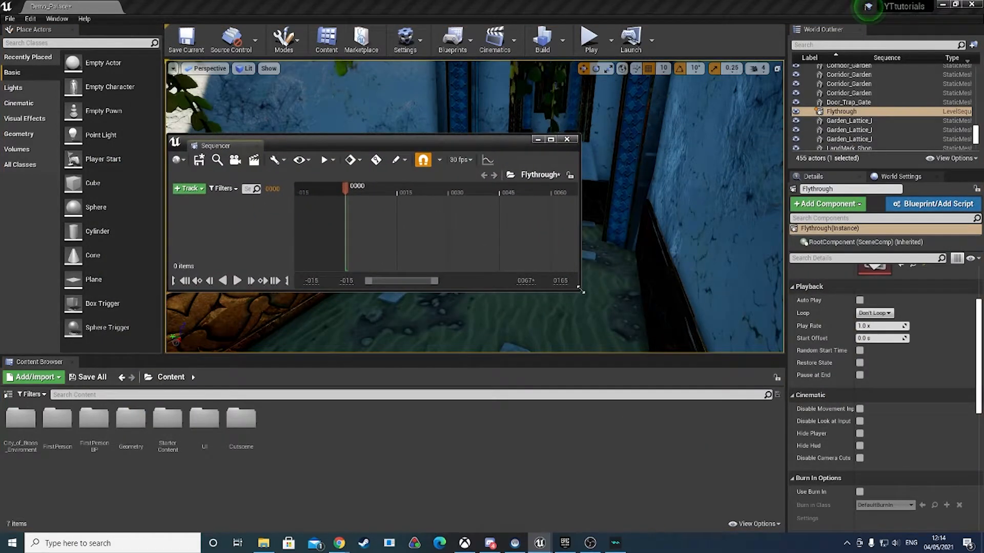
{"action": "left_click_drag", "start_coordinate": [578, 290], "coordinate": [775, 449]}
{"action": "left_click_drag", "start_coordinate": [387, 142], "coordinate": [115, 364]}
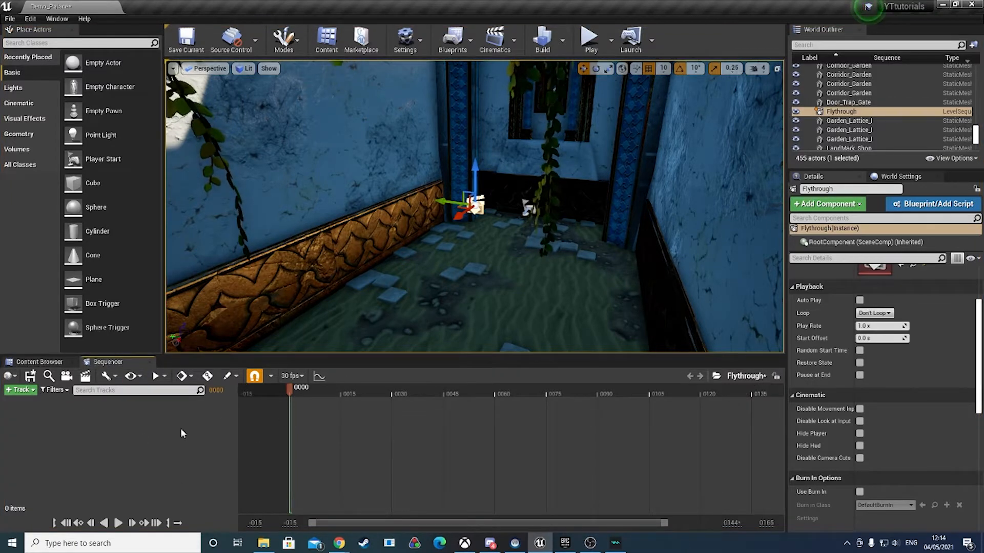
{"action": "left_click", "coordinate": [34, 363]}
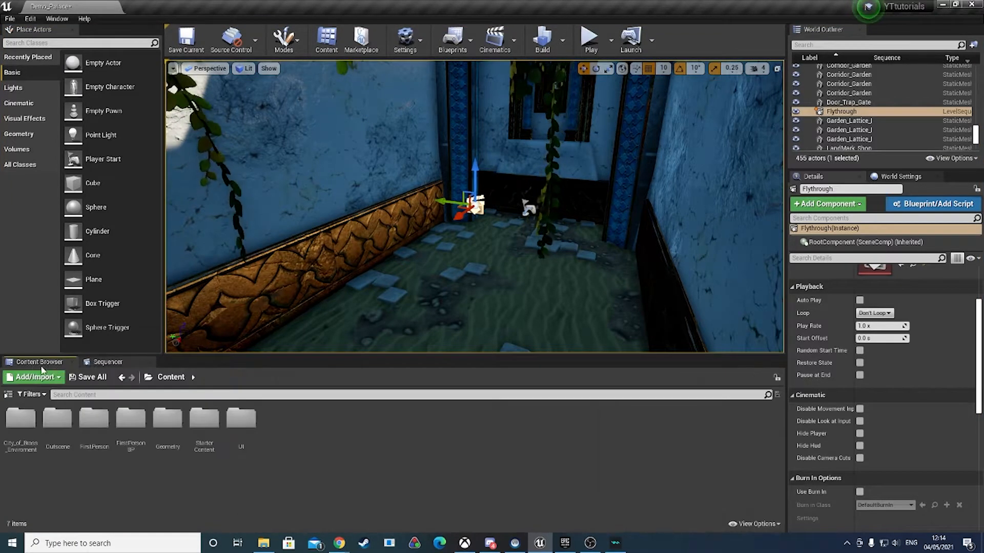
{"action": "left_click", "coordinate": [109, 363]}
{"action": "left_click", "coordinate": [47, 363]}
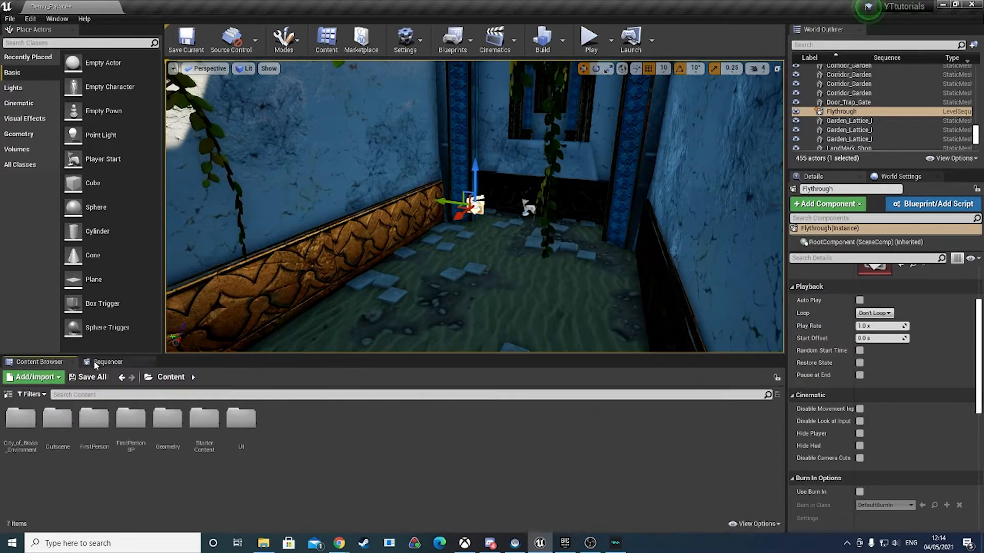
{"action": "left_click", "coordinate": [103, 363]}
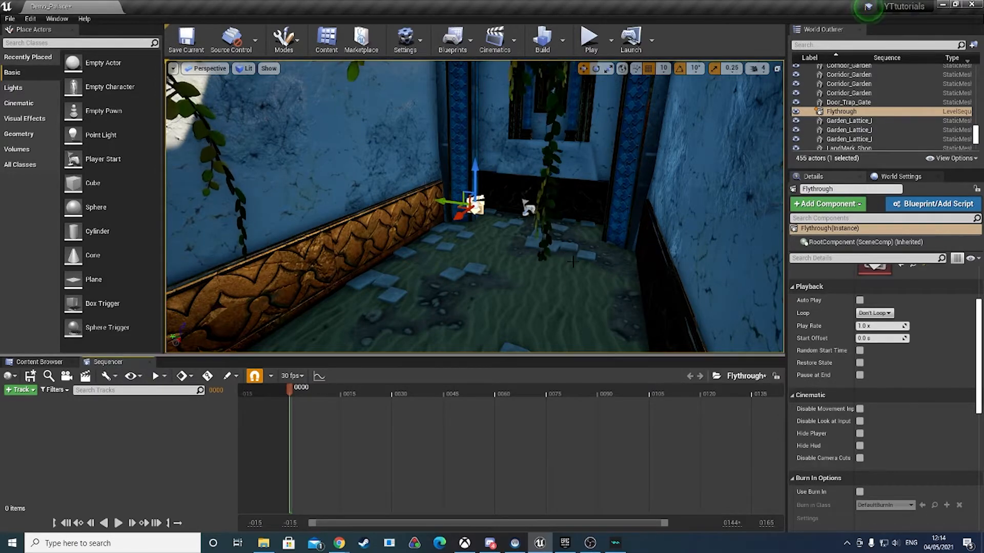
Step: Move the Flythrough sequence actor out along the corridor floor, away from the player start
{"action": "right_click_drag", "start_coordinate": [562, 281], "coordinate": [520, 270]}
{"action": "key", "text": "w"}
{"action": "key", "text": "d"}
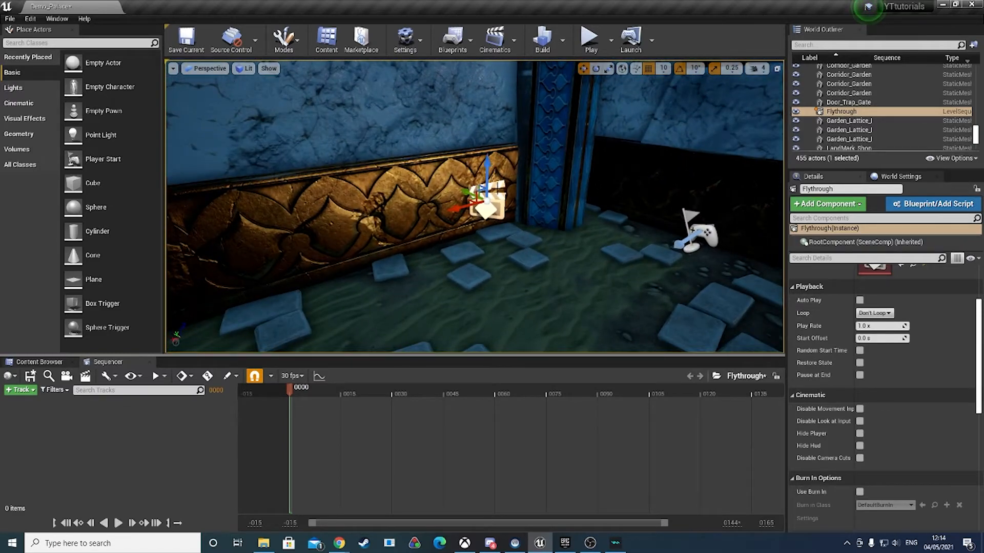
{"action": "key", "text": "s"}
{"action": "right_click_drag", "start_coordinate": [520, 270], "coordinate": [492, 255]}
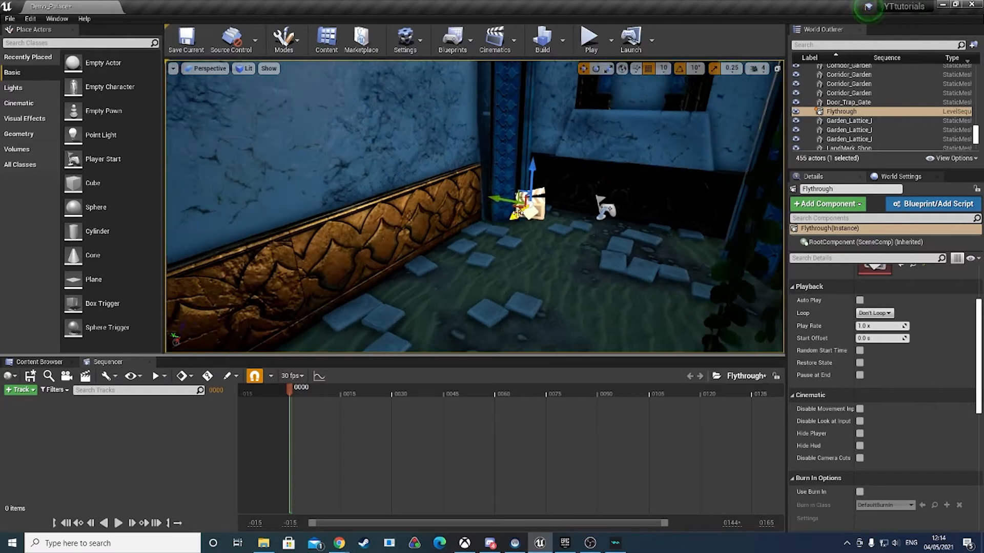
{"action": "mouse_move", "coordinate": [513, 204]}
{"action": "left_mouse_down"}
{"action": "mouse_move", "coordinate": [465, 196]}
{"action": "mouse_move", "coordinate": [520, 206]}
{"action": "left_mouse_up"}
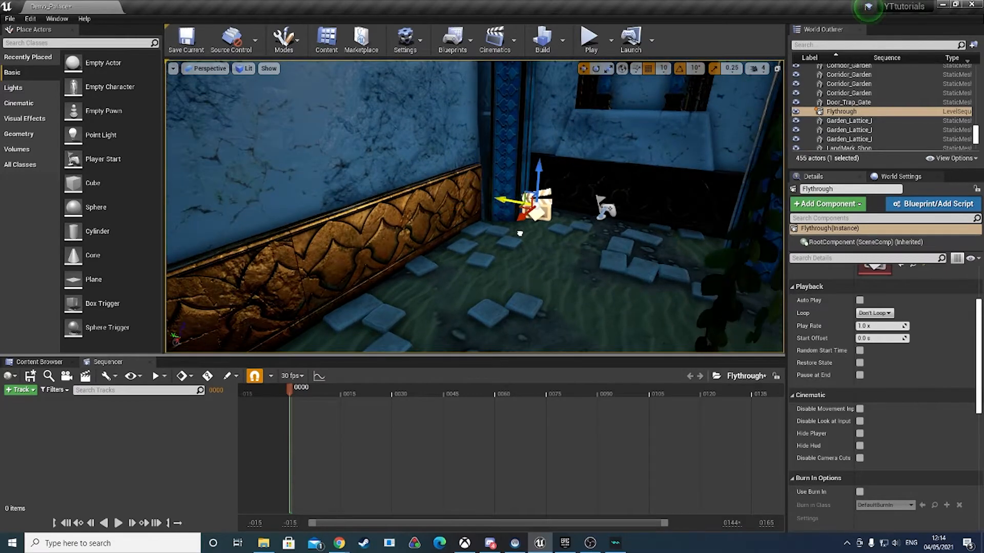
{"action": "key", "text": "s"}
{"action": "right_click_drag", "start_coordinate": [536, 226], "coordinate": [569, 216]}
{"action": "key", "text": "w"}
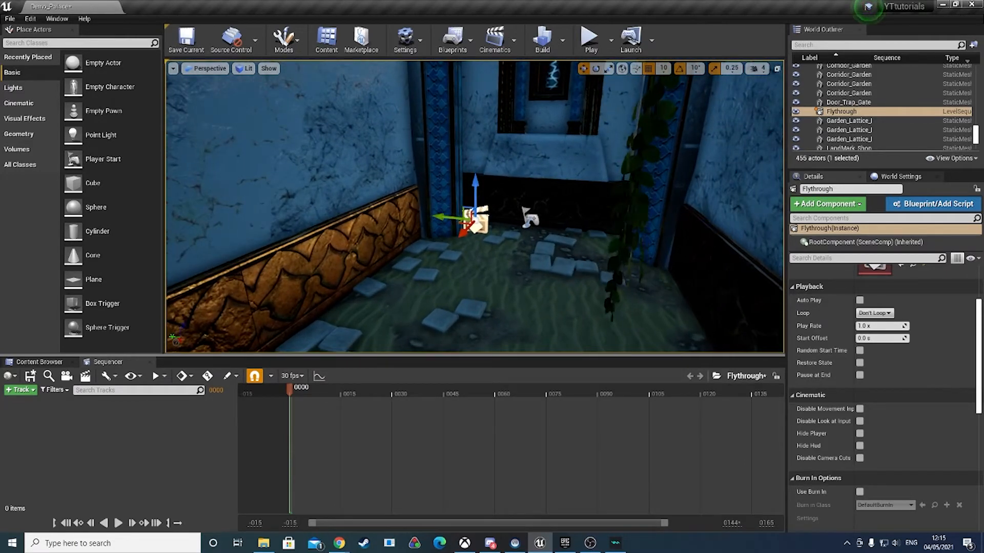
{"action": "left_click_drag", "start_coordinate": [468, 214], "coordinate": [424, 263]}
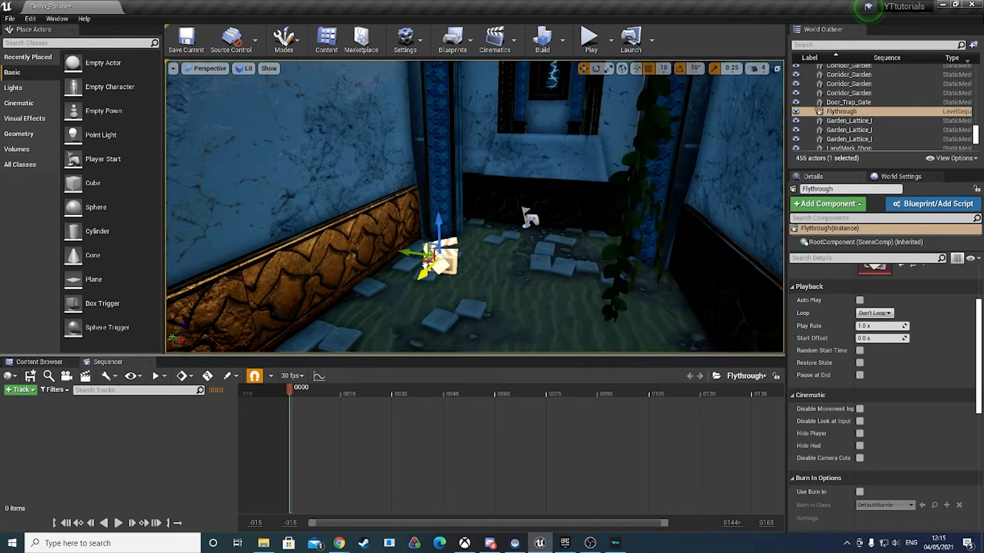
Step: Play-test the level to view the corridor with the moved sequence actor, and end the session
{"action": "left_click", "coordinate": [589, 38]}
{"action": "key", "text": "w"}
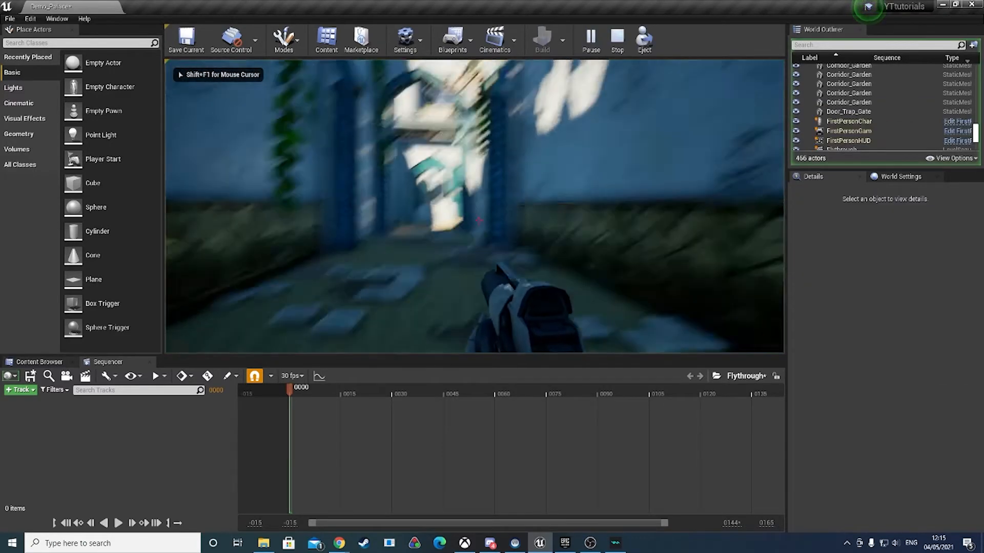
{"action": "key", "text": "w"}
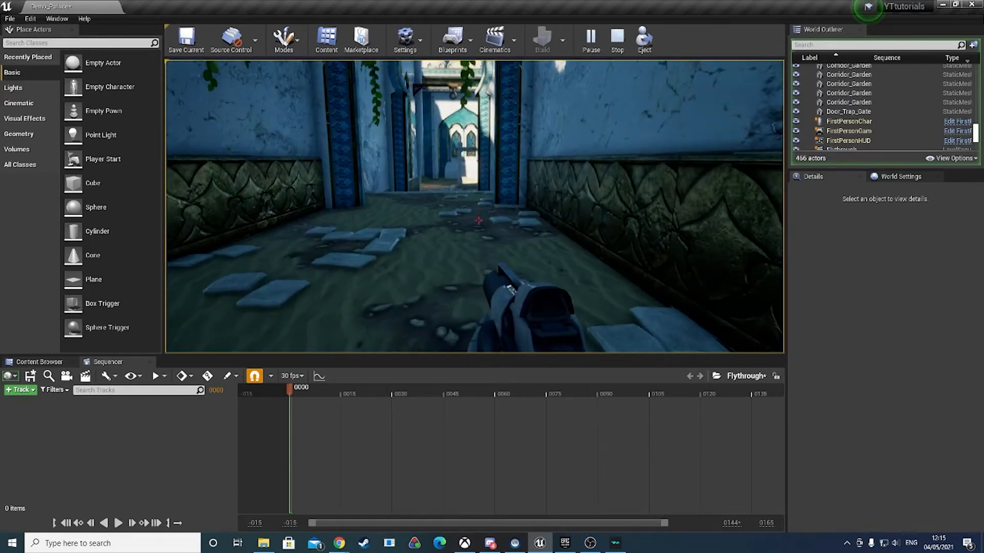
{"action": "key", "text": "Escape"}
Step: Add a Cine Camera Actor to the Flythrough sequence and turn the piloted camera toward the corridor's archways
{"action": "key", "text": "f"}
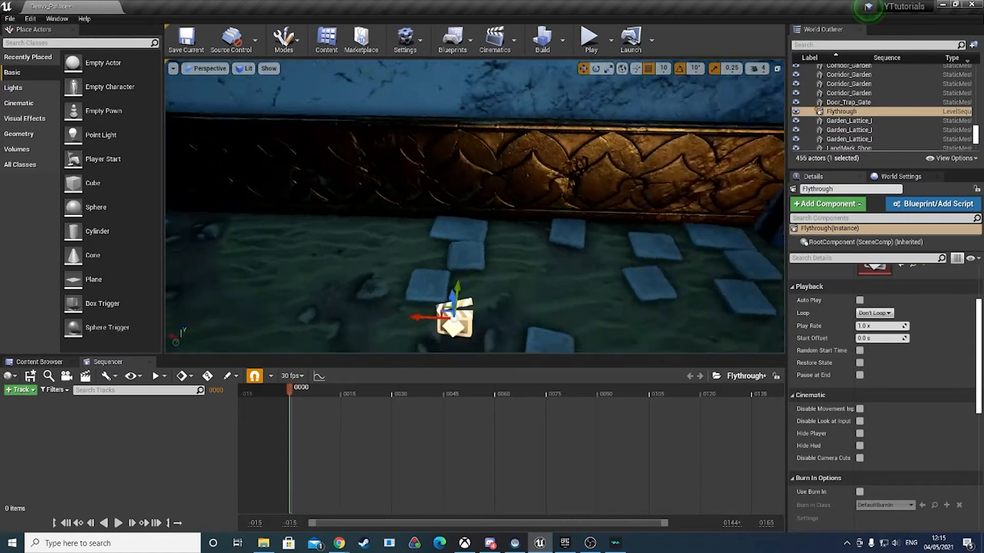
{"action": "mouse_move", "coordinate": [497, 259]}
{"action": "left_mouse_down", "text": "alt"}
{"action": "mouse_move", "coordinate": [564, 287]}
{"action": "mouse_move", "coordinate": [504, 264]}
{"action": "left_mouse_up", "text": "alt"}
{"action": "right_click_drag", "start_coordinate": [504, 264], "coordinate": [535, 291]}
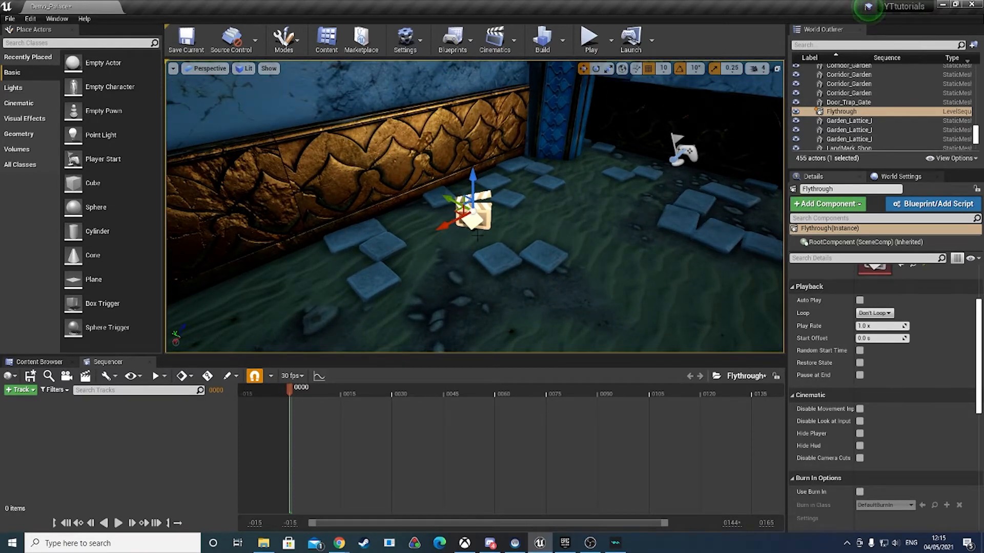
{"action": "left_click_drag", "start_coordinate": [478, 237], "coordinate": [509, 245], "text": "alt"}
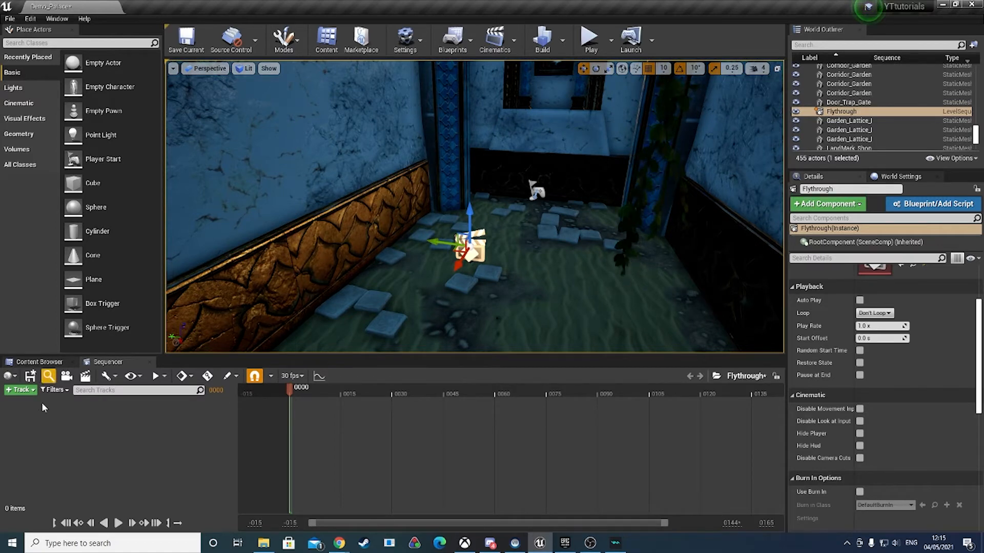
{"action": "left_click", "coordinate": [67, 377]}
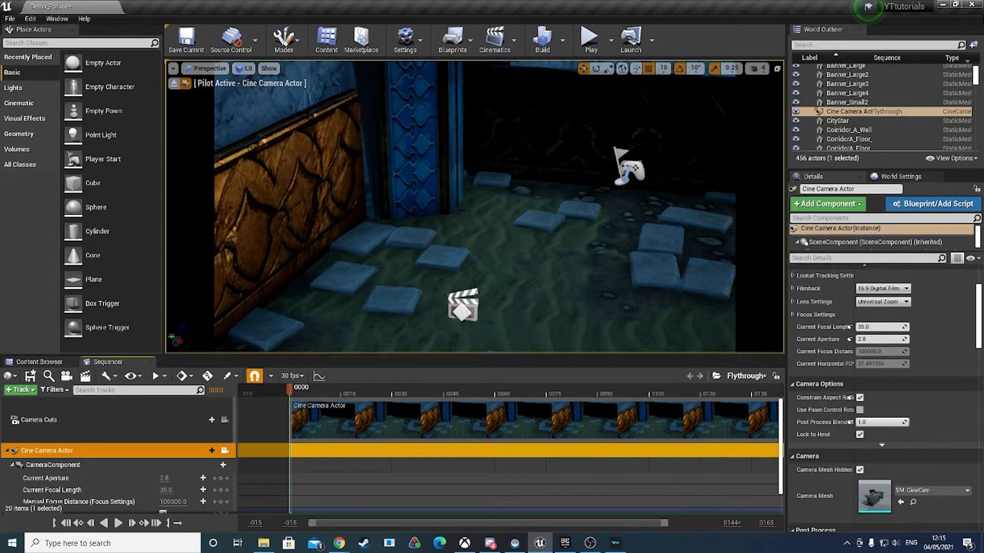
{"action": "right_click_drag", "start_coordinate": [457, 207], "coordinate": [520, 182]}
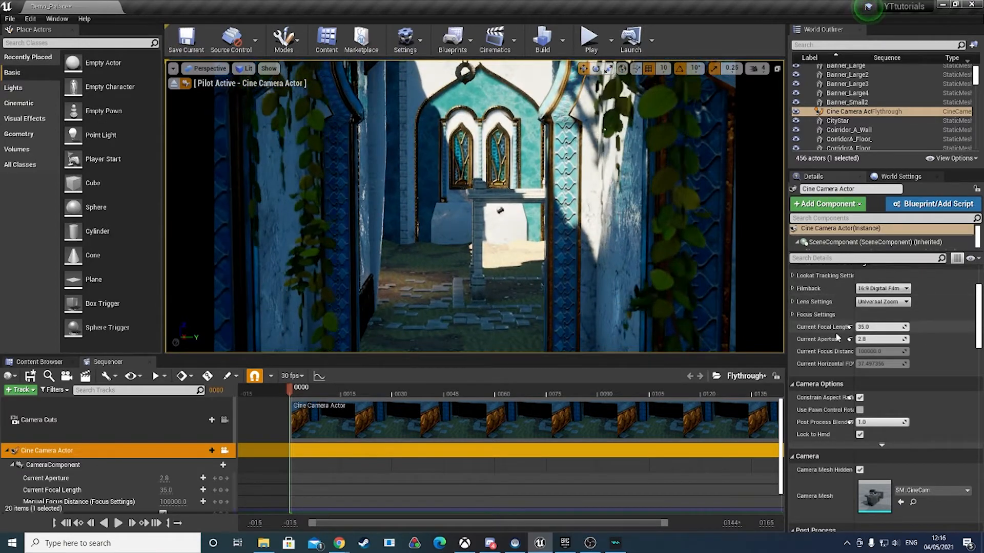
Step: Set the Cine Camera Actor's current focal length to 10
{"action": "scroll", "coordinate": [870, 341], "scroll_direction": "up", "scroll_amount": 3}
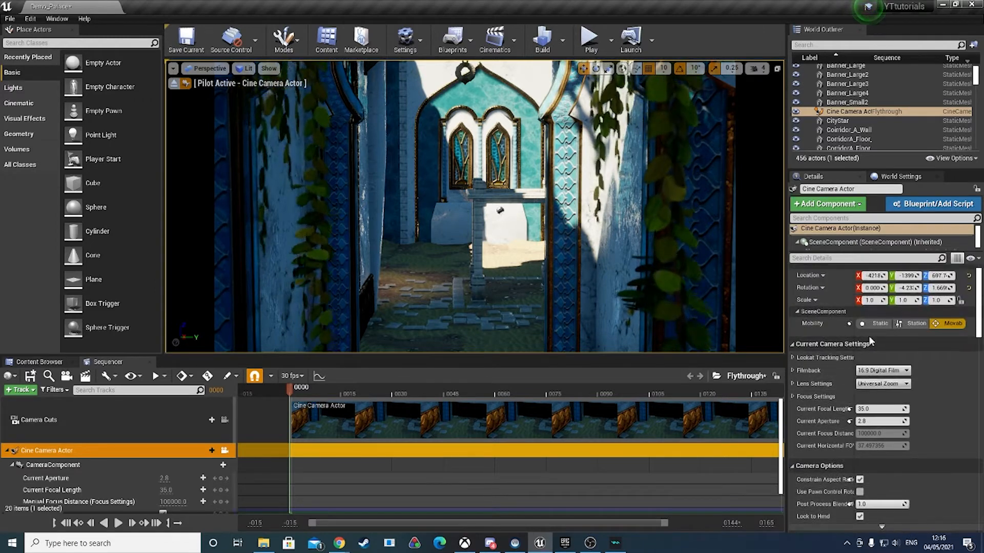
{"action": "scroll", "coordinate": [870, 341], "scroll_direction": "down", "scroll_amount": 3}
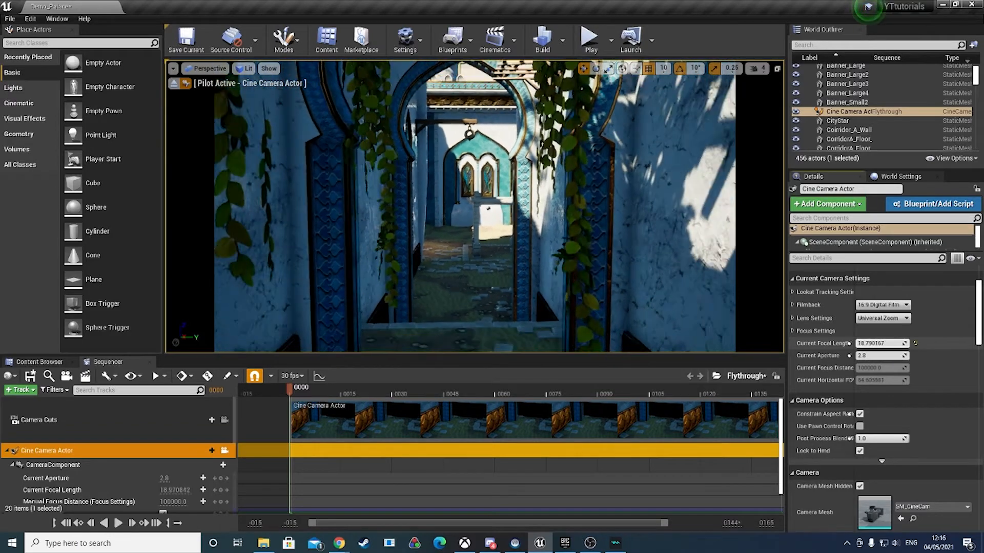
{"action": "mouse_move", "coordinate": [879, 343]}
{"action": "left_mouse_down"}
{"action": "mouse_move", "coordinate": [866, 344]}
{"action": "mouse_move", "coordinate": [888, 343]}
{"action": "mouse_move", "coordinate": [878, 343]}
{"action": "left_mouse_up"}
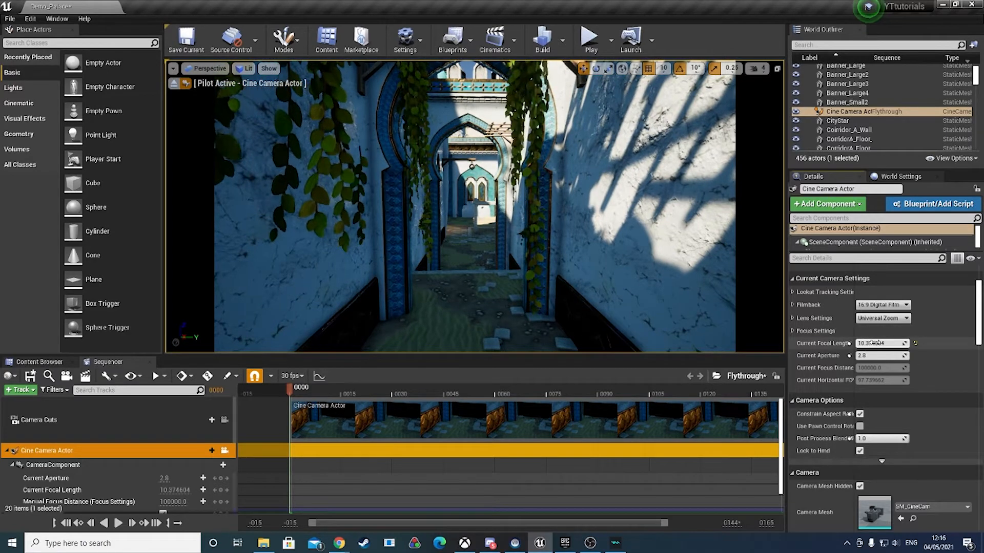
{"action": "left_click", "coordinate": [876, 343]}
{"action": "type", "text": "1"}
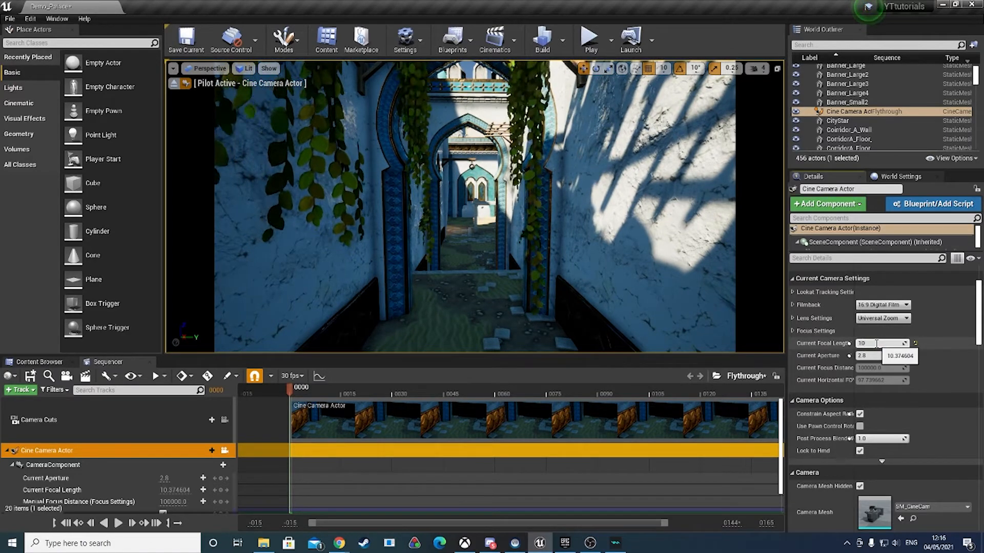
{"action": "type", "text": "0"}
{"action": "key", "text": "Return"}
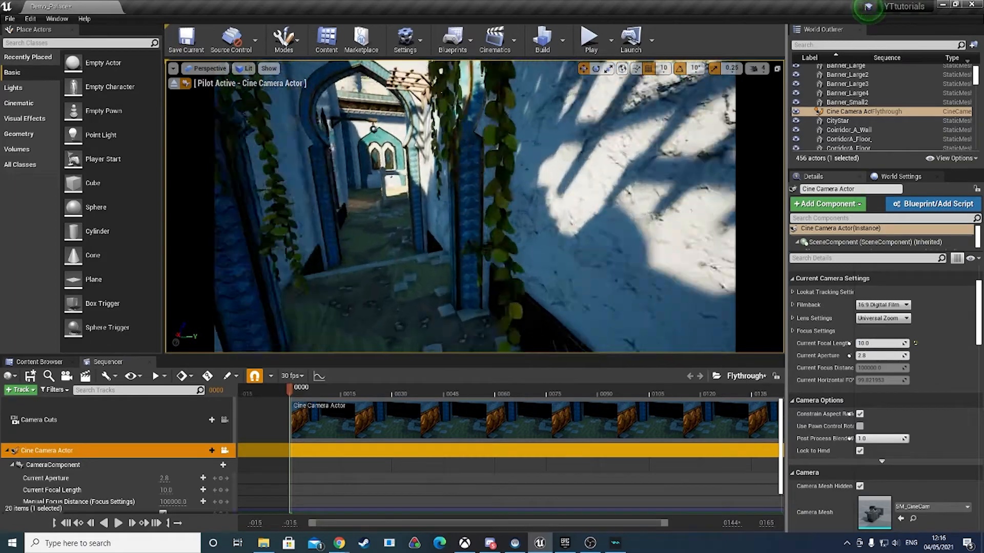
Step: Fly the piloted camera to the start of the corridor, centred and facing the distant archways
{"action": "key", "text": "w"}
{"action": "mouse_move", "coordinate": [474, 207]}
{"action": "right_mouse_down"}
{"action": "mouse_move", "coordinate": [497, 205]}
{"action": "mouse_move", "coordinate": [430, 205]}
{"action": "mouse_move", "coordinate": [530, 204]}
{"action": "mouse_move", "coordinate": [262, 204]}
{"action": "mouse_move", "coordinate": [174, 241]}
{"action": "mouse_move", "coordinate": [287, 249]}
{"action": "mouse_move", "coordinate": [405, 205]}
{"action": "mouse_move", "coordinate": [379, 199]}
{"action": "mouse_move", "coordinate": [382, 210]}
{"action": "mouse_move", "coordinate": [369, 211]}
{"action": "right_mouse_up"}
{"action": "key", "text": "w"}
{"action": "key", "text": "w"}
{"action": "key", "text": "w"}
{"action": "key", "text": "s"}
{"action": "key", "text": "w"}
{"action": "key", "text": "e"}
{"action": "key", "text": "d"}
{"action": "key", "text": "a"}
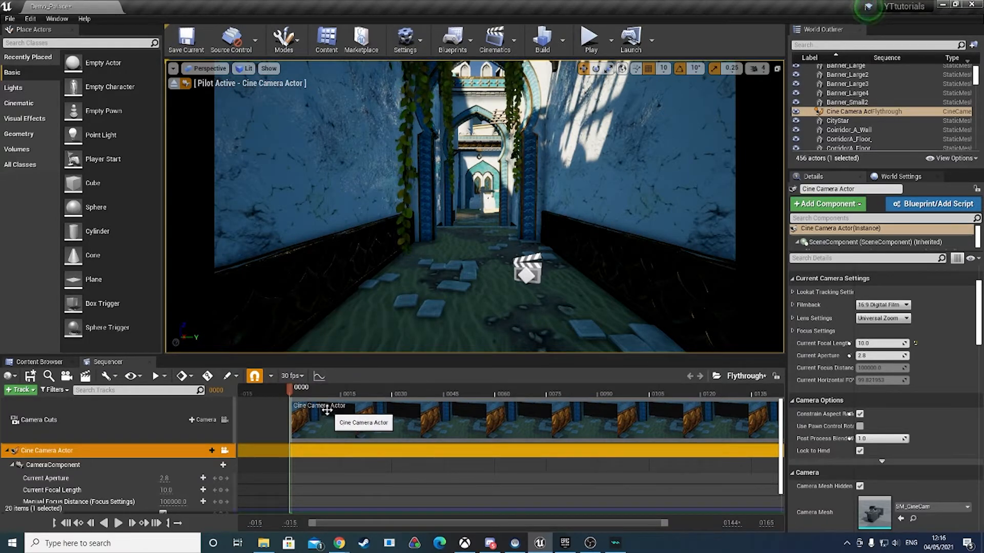
{"action": "scroll", "coordinate": [60, 436], "scroll_direction": "down", "scroll_amount": 1}
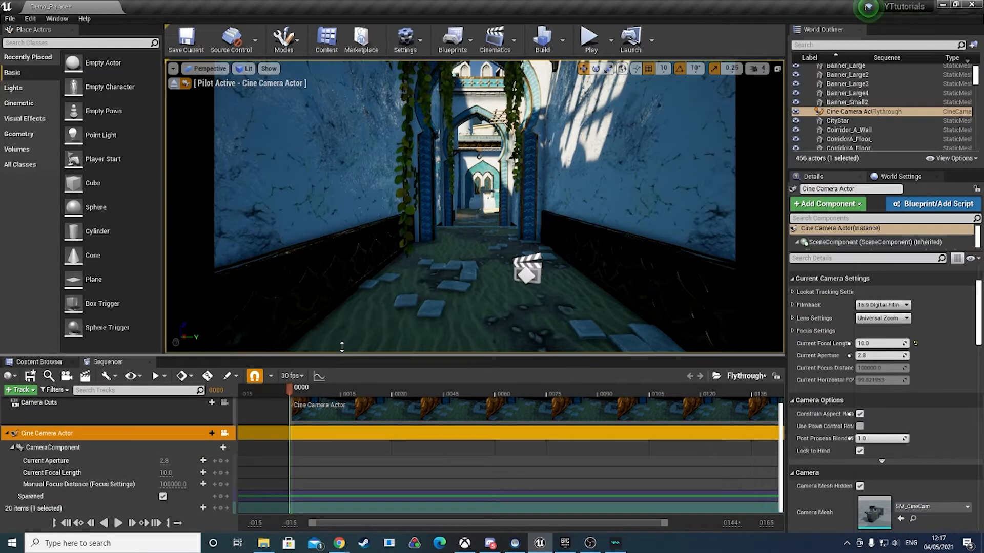
Step: Enlarge the sequence editor, collapse the camera component's tracks, and key the Cine Camera Actor's Transform at frame 0
{"action": "left_click_drag", "start_coordinate": [342, 346], "coordinate": [362, 286]}
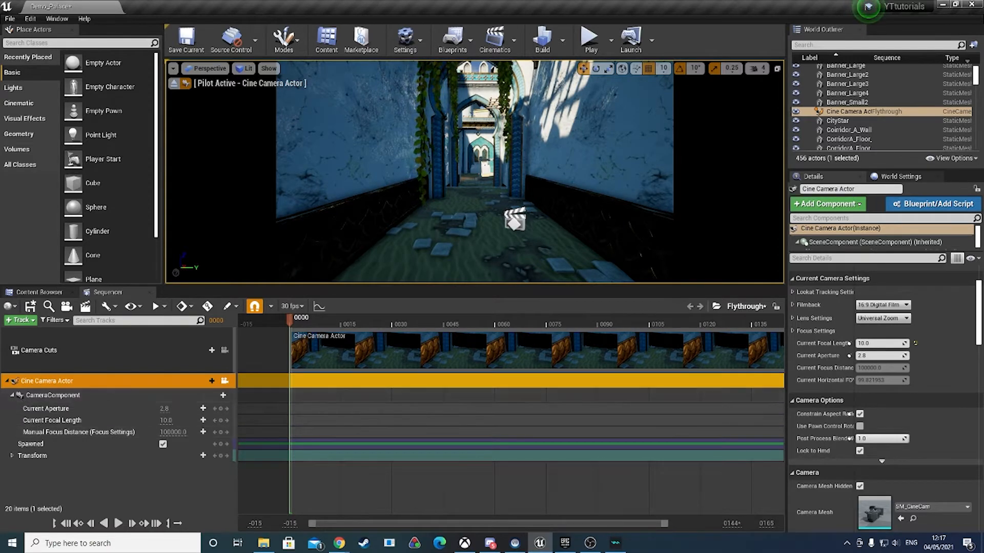
{"action": "left_click", "coordinate": [12, 395]}
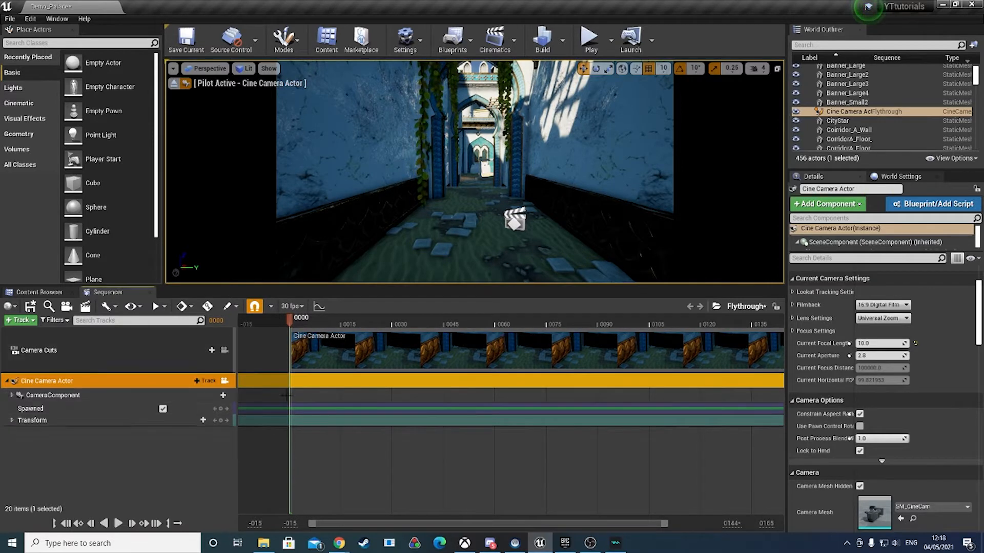
{"action": "left_click", "coordinate": [221, 420]}
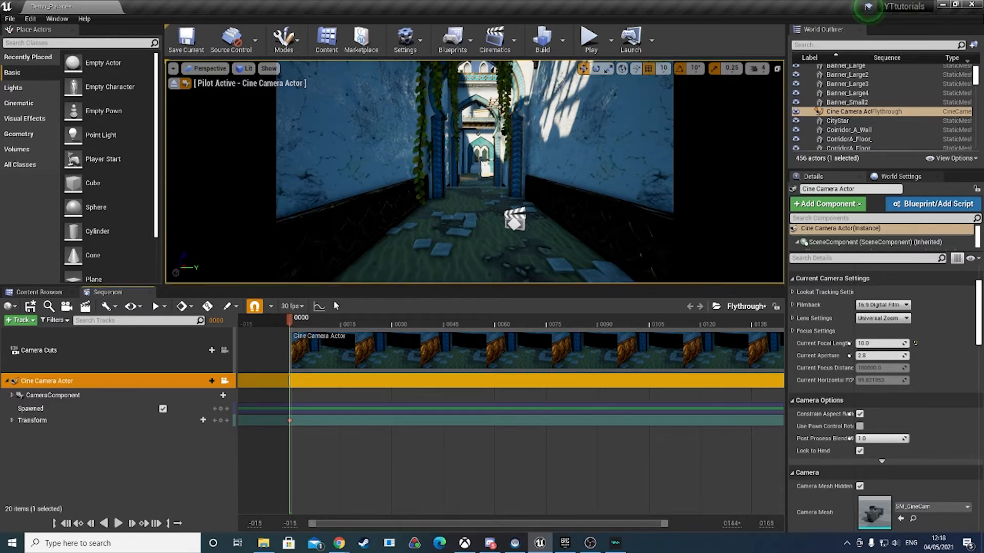
Step: At frame 90, fly the piloted camera through the corridor into the courtyard beside the stone pergola and key its Transform
{"action": "mouse_move", "coordinate": [291, 318]}
{"action": "left_mouse_down"}
{"action": "mouse_move", "coordinate": [602, 323]}
{"action": "mouse_move", "coordinate": [295, 325]}
{"action": "mouse_move", "coordinate": [302, 323]}
{"action": "left_mouse_up"}
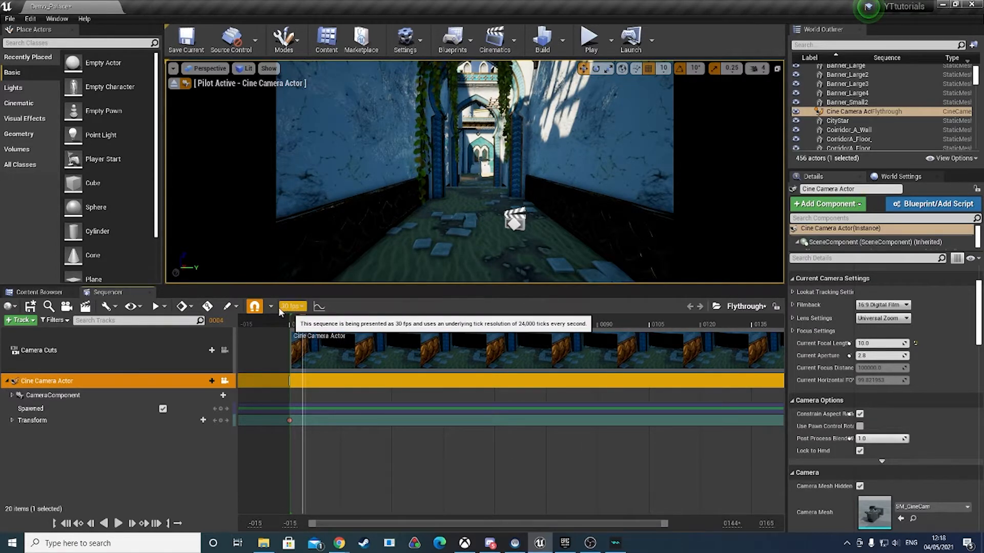
{"action": "left_click_drag", "start_coordinate": [304, 320], "coordinate": [602, 320]}
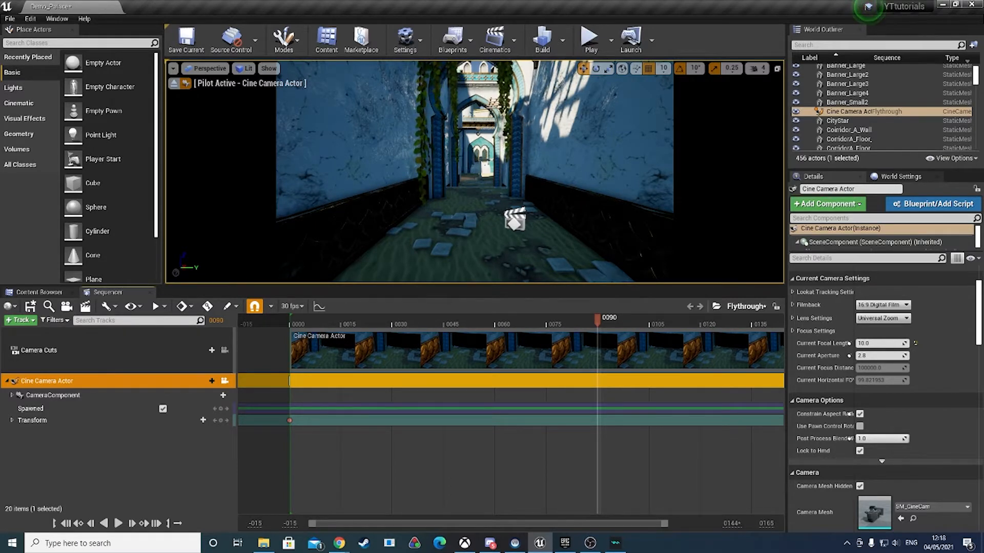
{"action": "key", "text": "w"}
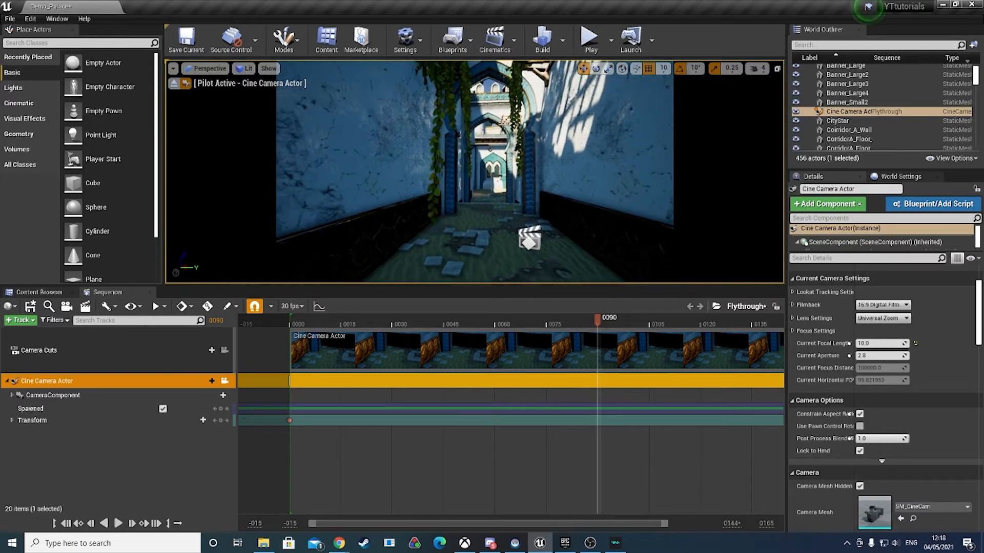
{"action": "key", "text": "w"}
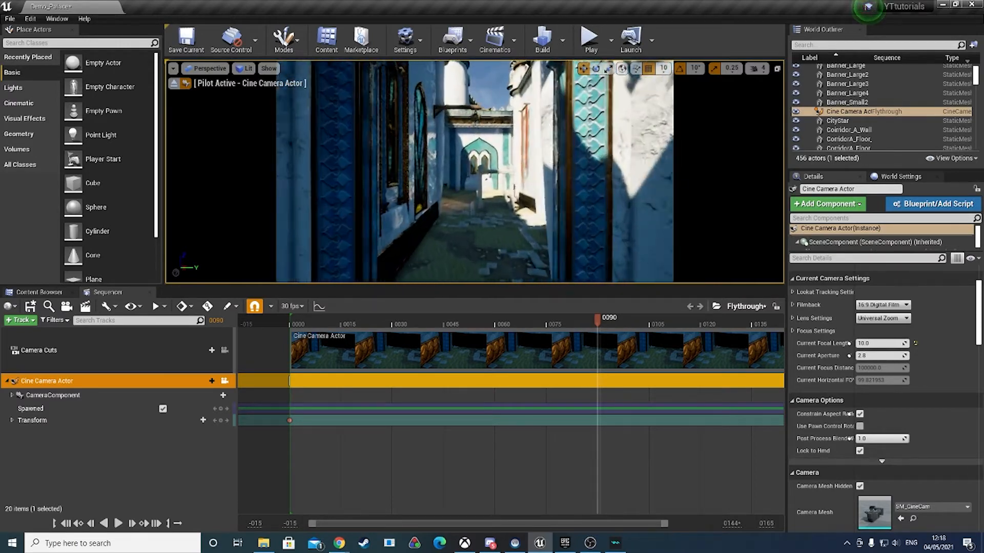
{"action": "key", "text": "w"}
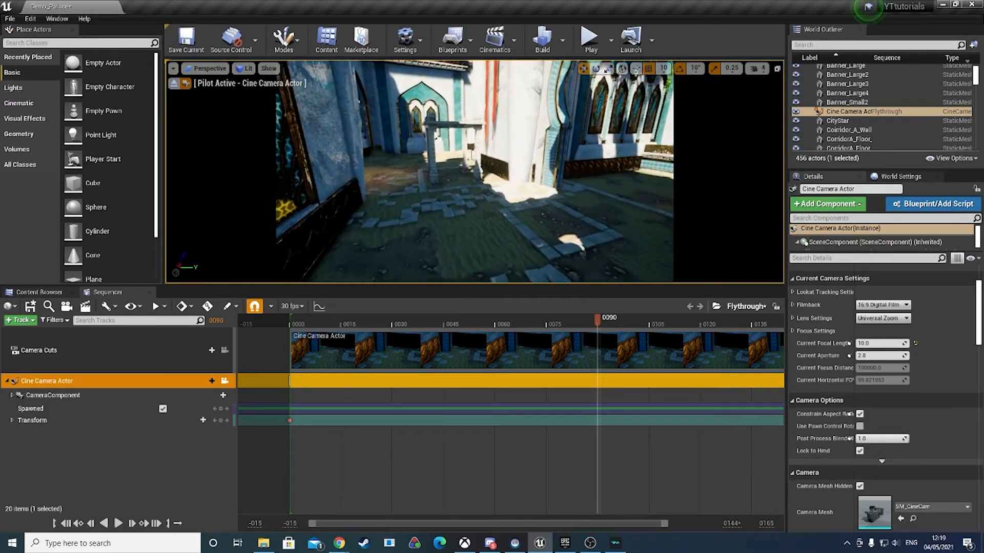
{"action": "key", "text": "w"}
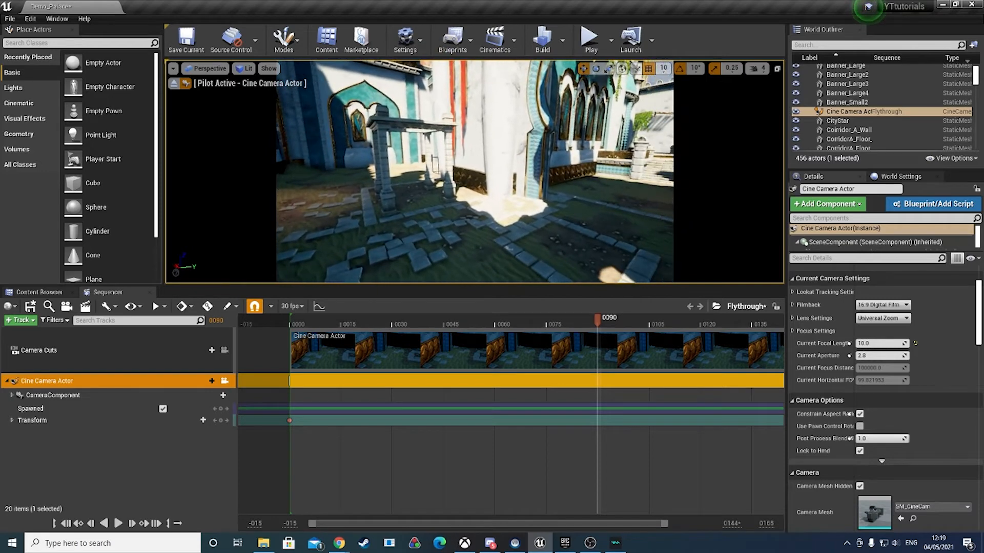
{"action": "key", "text": "w"}
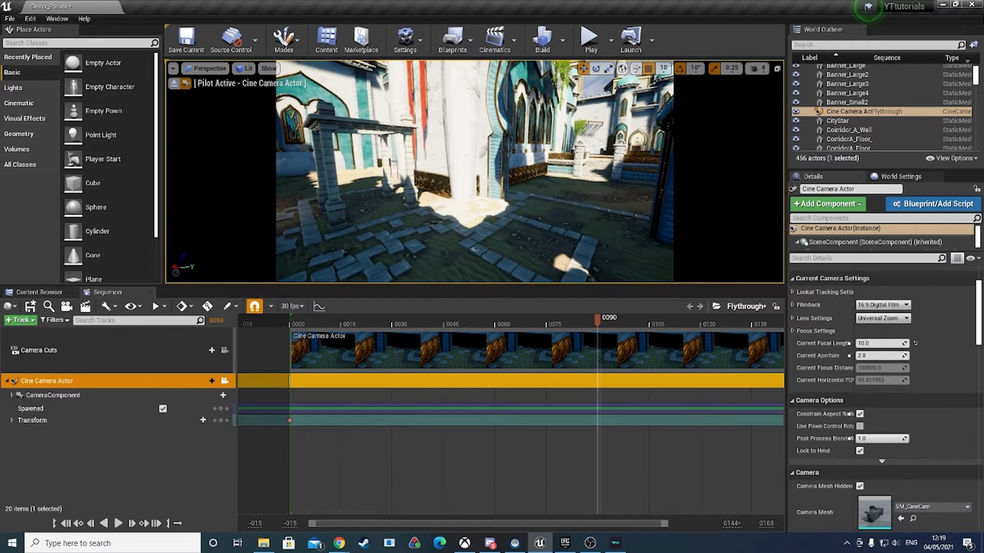
{"action": "key", "text": "w"}
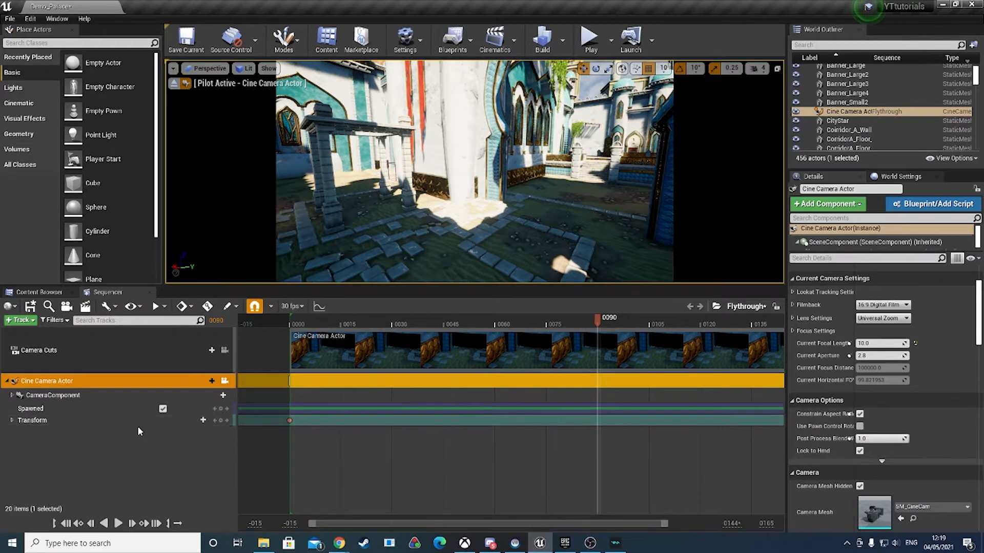
{"action": "left_click", "coordinate": [221, 421]}
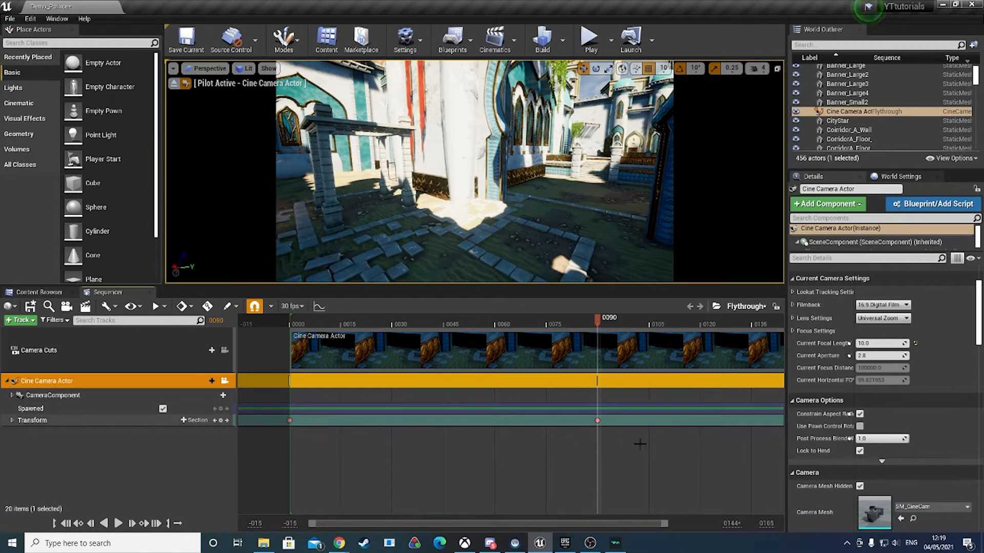
Step: Check both Transform keyframes and play the camera move from frame 0
{"action": "left_click", "coordinate": [215, 422]}
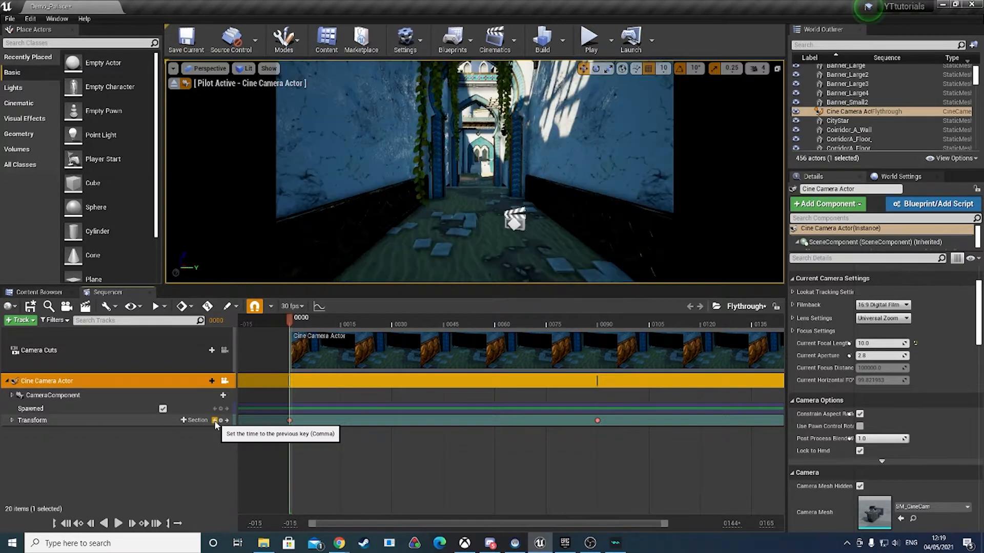
{"action": "left_click", "coordinate": [227, 420]}
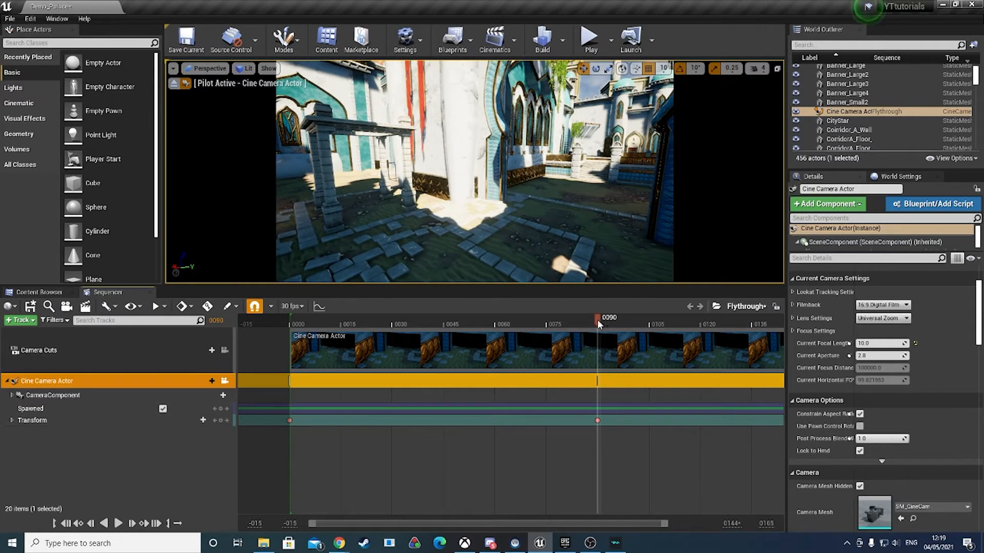
{"action": "left_click_drag", "start_coordinate": [597, 321], "coordinate": [291, 359]}
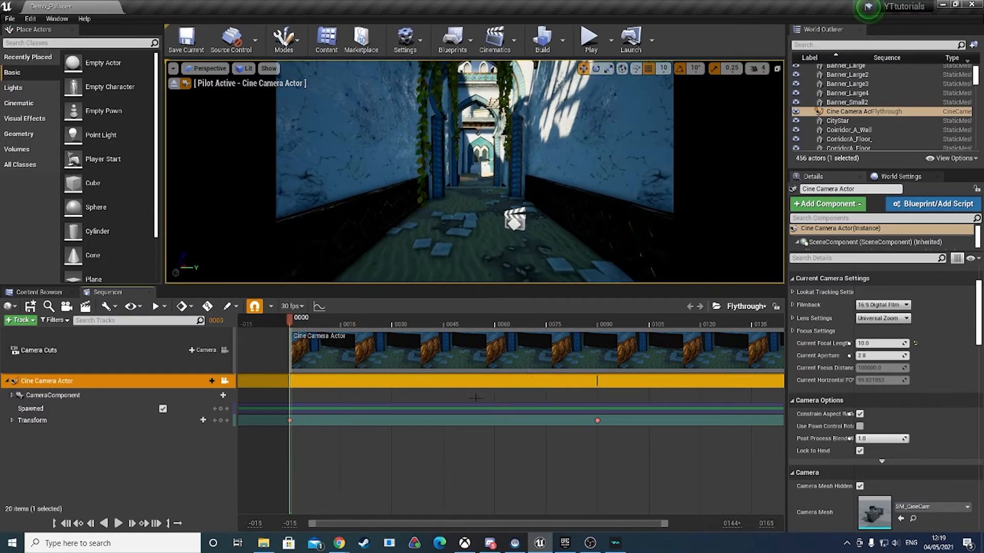
{"action": "key", "text": "space"}
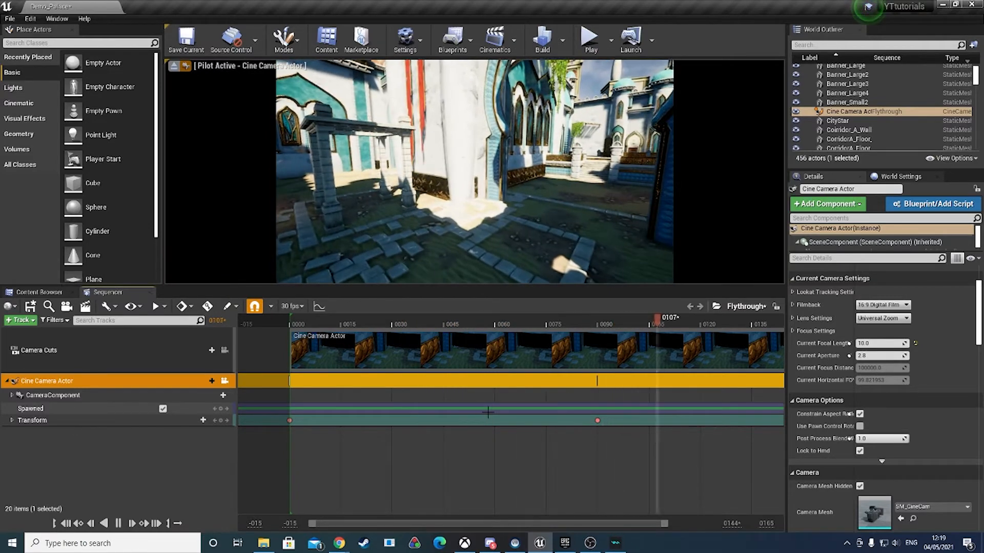
{"action": "key", "text": "space"}
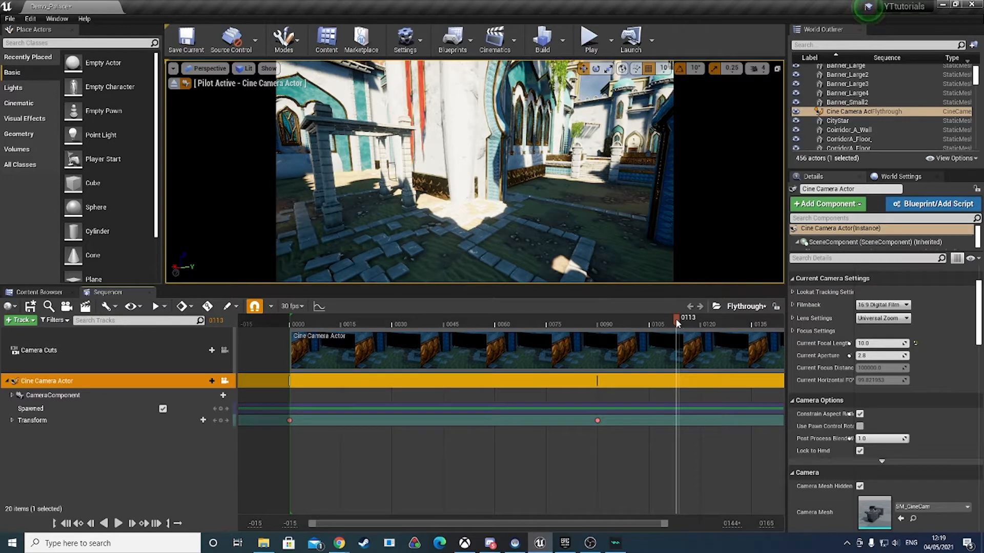
Step: Extend the timeline's view range end to frame 5000
{"action": "left_click_drag", "start_coordinate": [675, 318], "coordinate": [755, 385]}
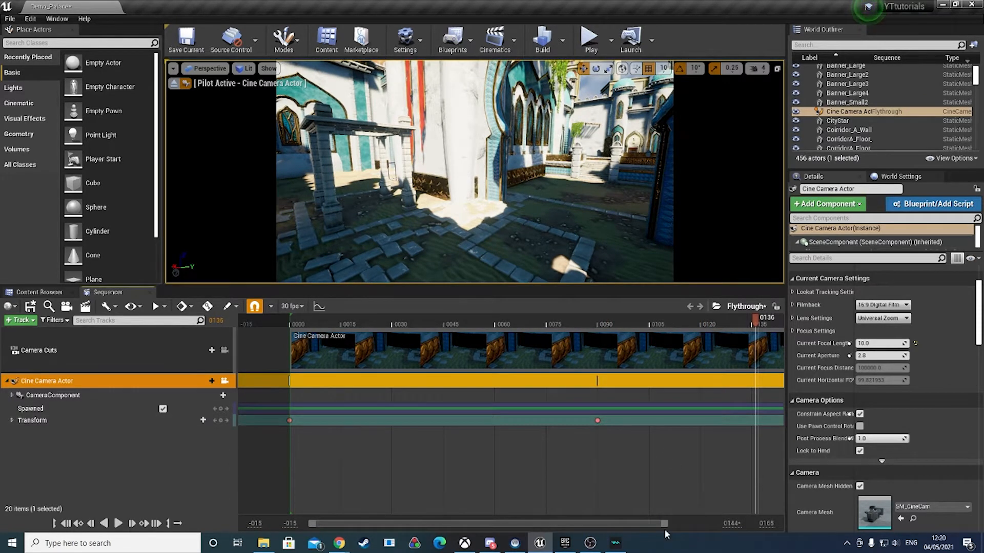
{"action": "left_click_drag", "start_coordinate": [755, 318], "coordinate": [776, 322]}
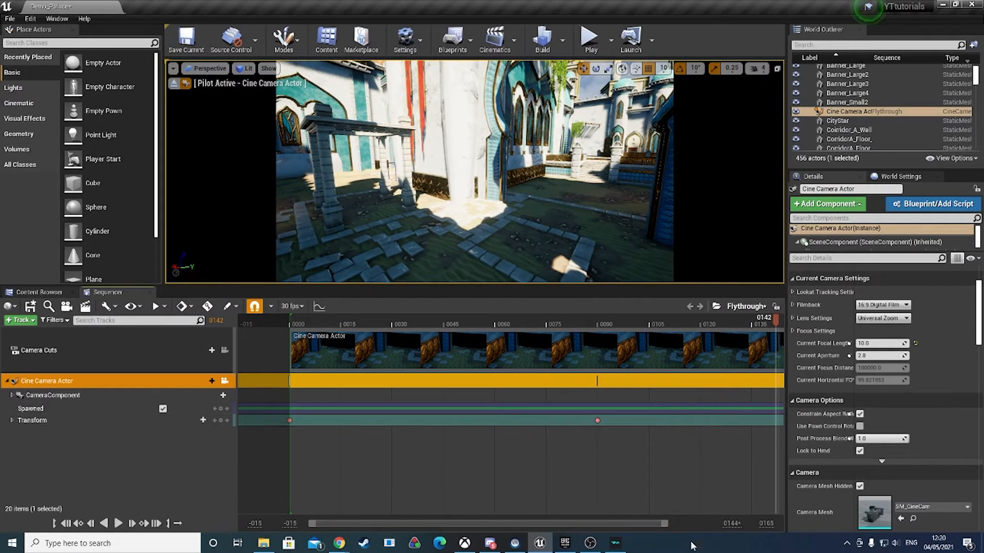
{"action": "left_click_drag", "start_coordinate": [666, 524], "coordinate": [710, 523]}
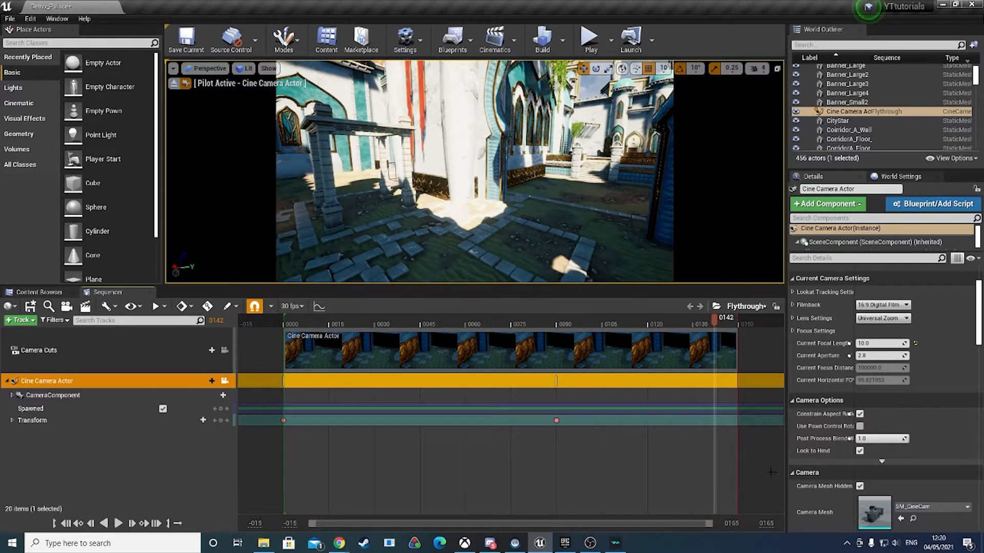
{"action": "mouse_move", "coordinate": [715, 321]}
{"action": "left_mouse_down"}
{"action": "mouse_move", "coordinate": [736, 323]}
{"action": "mouse_move", "coordinate": [725, 328]}
{"action": "left_mouse_up"}
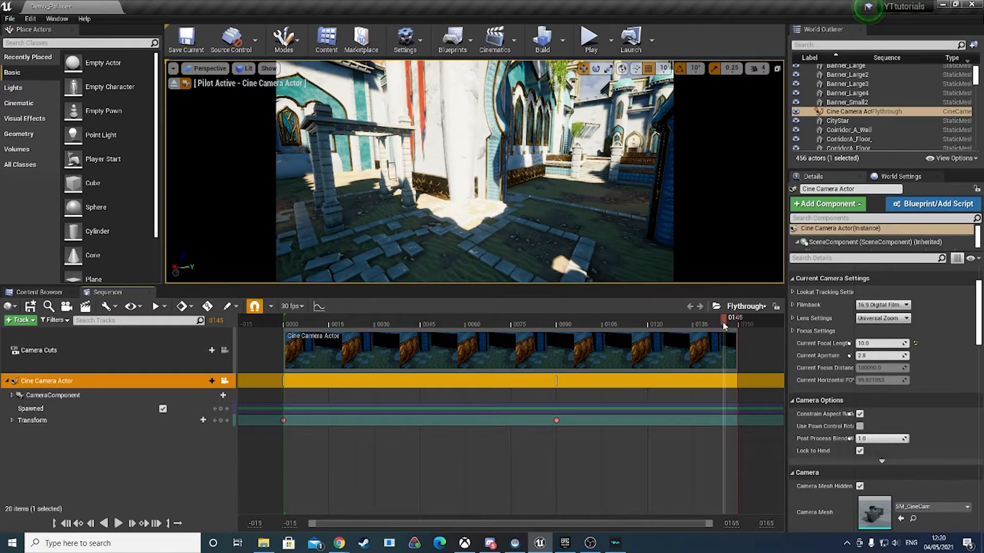
{"action": "left_click_drag", "start_coordinate": [725, 326], "coordinate": [663, 321]}
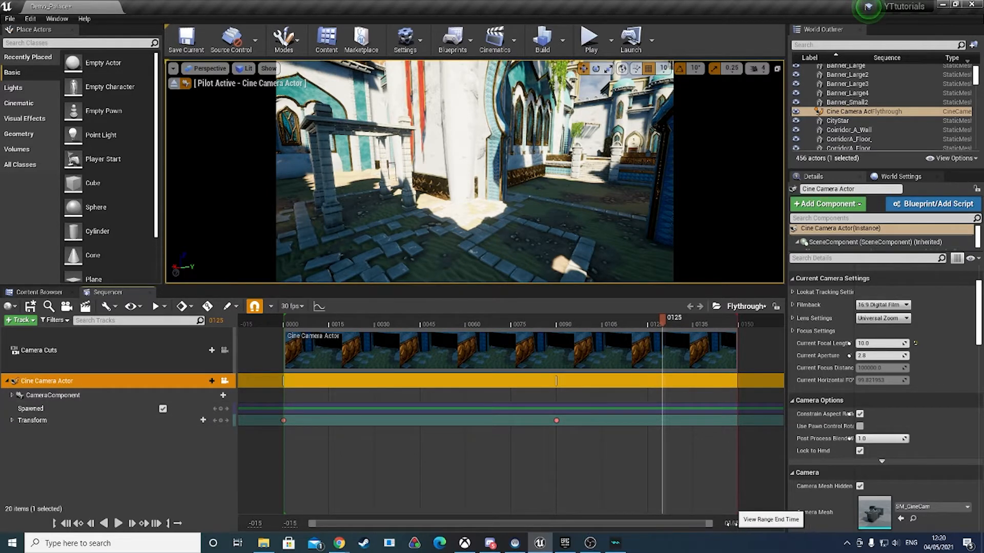
{"action": "left_click", "coordinate": [730, 523]}
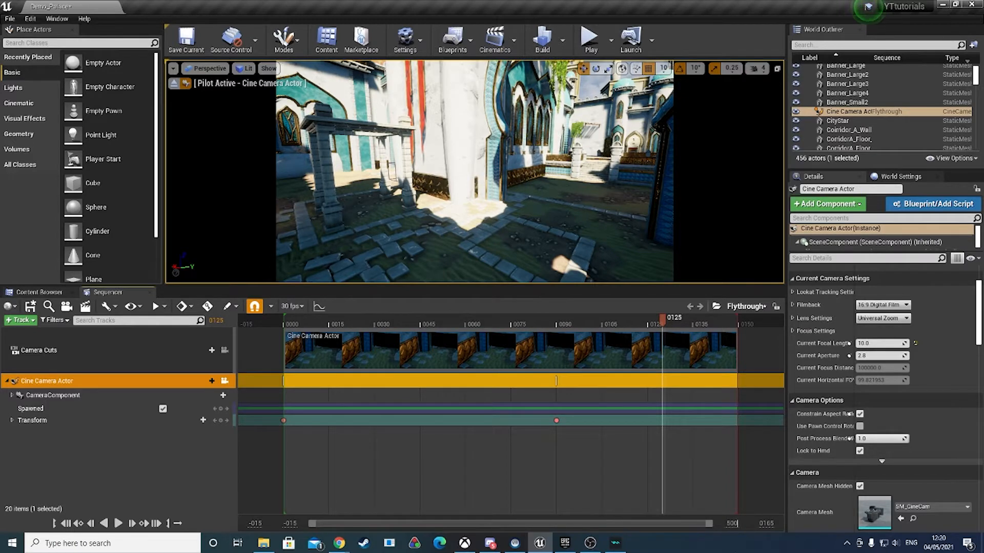
{"action": "key", "text": "Return"}
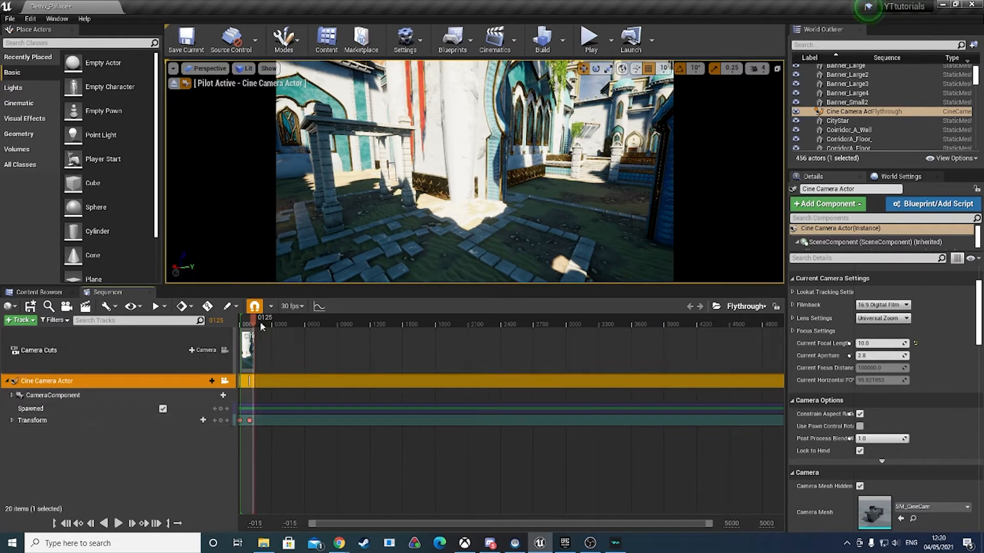
Step: Extend the Cine Camera Actor's camera cut to about frame 5000 and bring the start of the timeline back into view
{"action": "left_click_drag", "start_coordinate": [253, 318], "coordinate": [246, 319]}
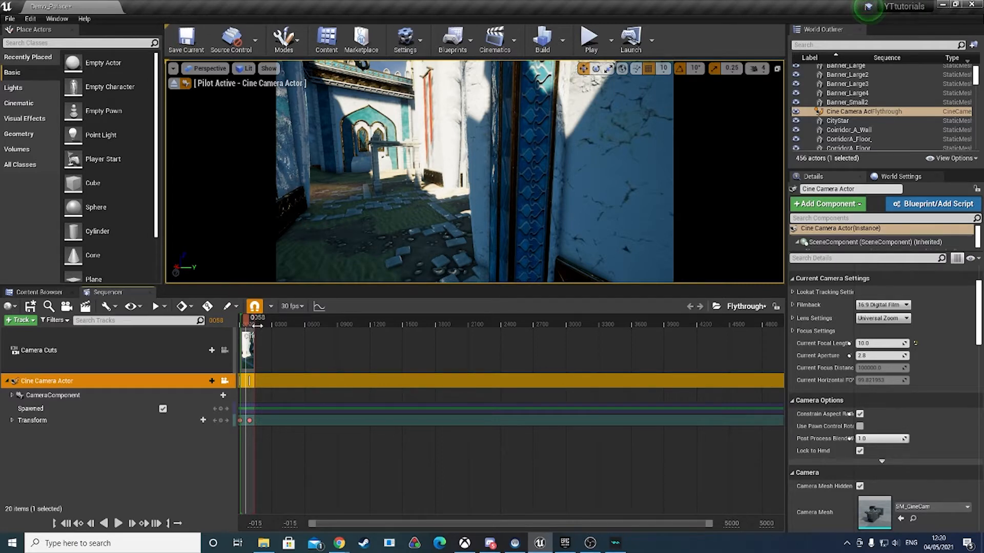
{"action": "mouse_move", "coordinate": [256, 325]}
{"action": "left_mouse_down"}
{"action": "mouse_move", "coordinate": [796, 359]}
{"action": "mouse_move", "coordinate": [784, 356]}
{"action": "left_mouse_up"}
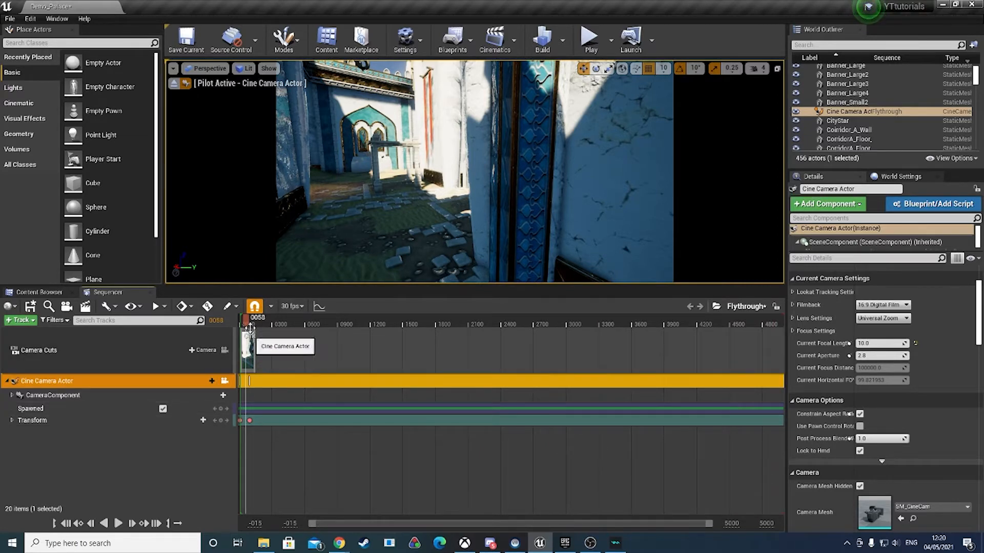
{"action": "left_click_drag", "start_coordinate": [247, 322], "coordinate": [247, 352]}
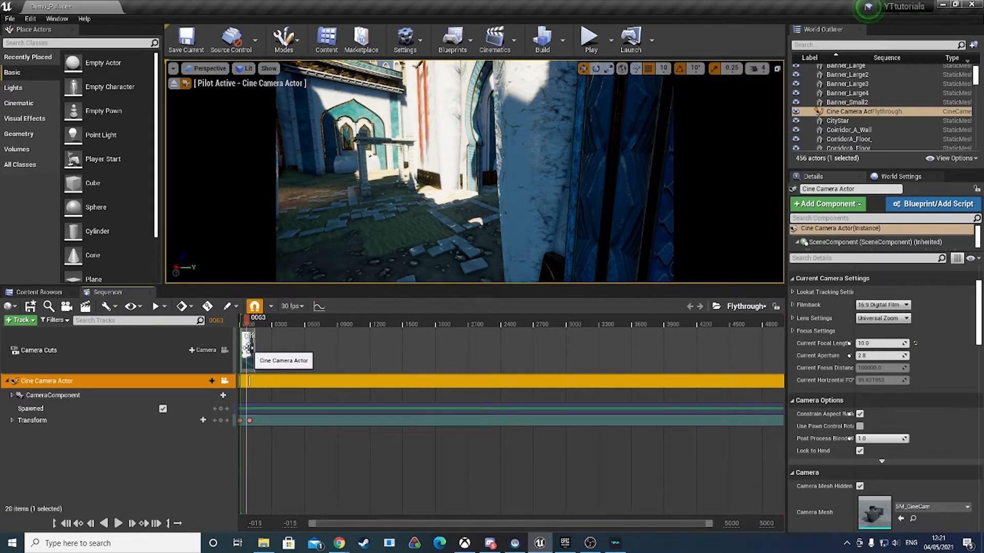
{"action": "left_click_drag", "start_coordinate": [247, 319], "coordinate": [255, 315]}
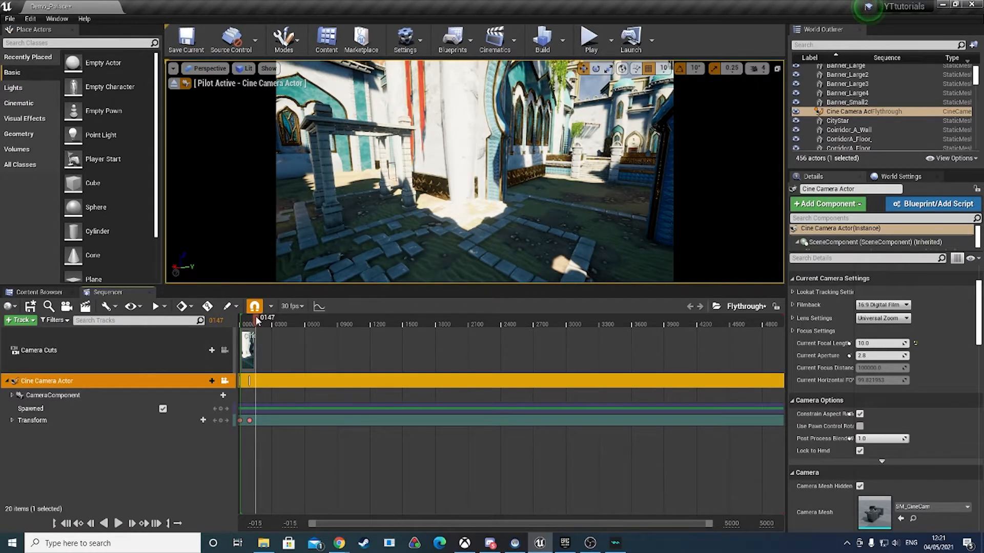
{"action": "left_click_drag", "start_coordinate": [256, 319], "coordinate": [249, 318]}
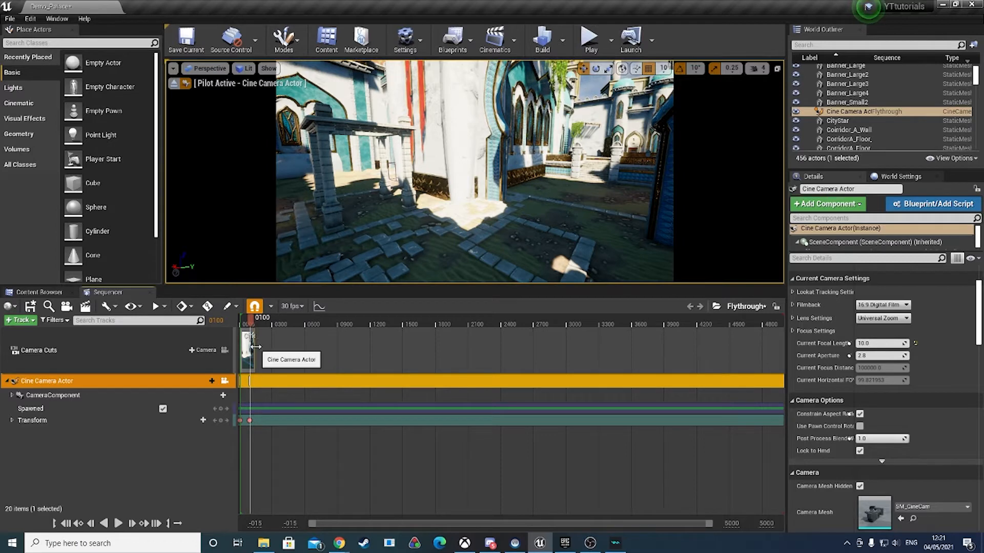
{"action": "left_click_drag", "start_coordinate": [323, 343], "coordinate": [754, 348]}
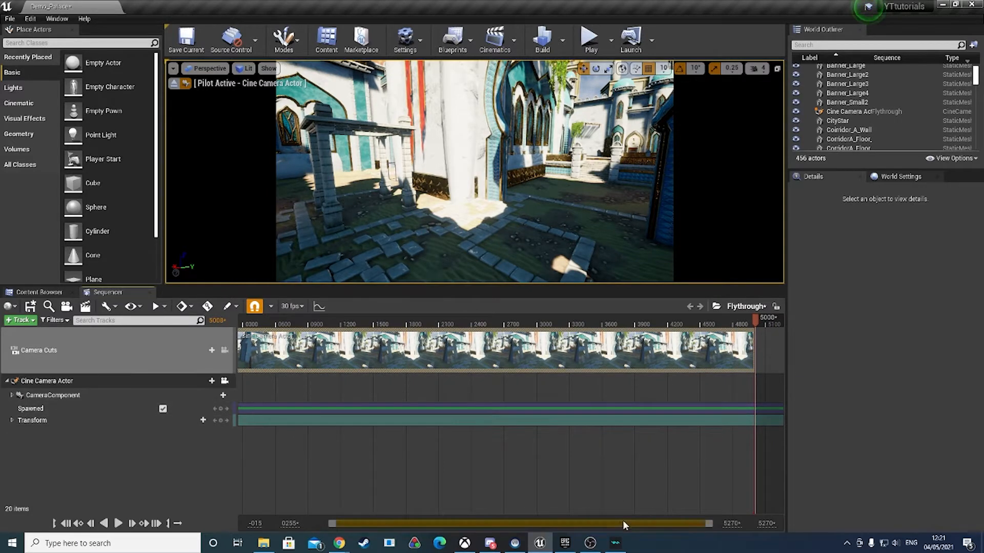
{"action": "left_click_drag", "start_coordinate": [617, 521], "coordinate": [580, 520]}
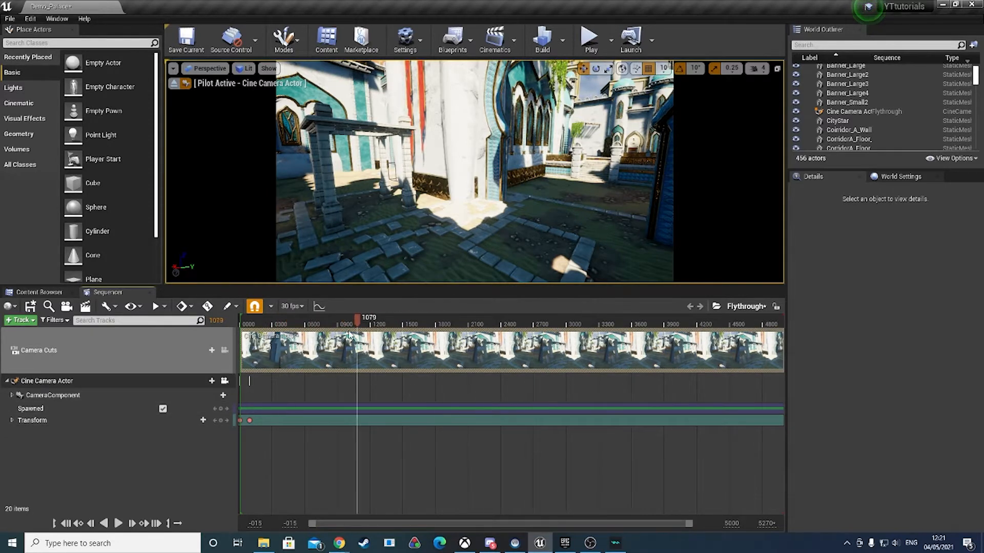
Step: At frame 180, fly the piloted camera through the courtyard to look up at the twin blue arches and key its Transform
{"action": "left_click_drag", "start_coordinate": [347, 332], "coordinate": [250, 348]}
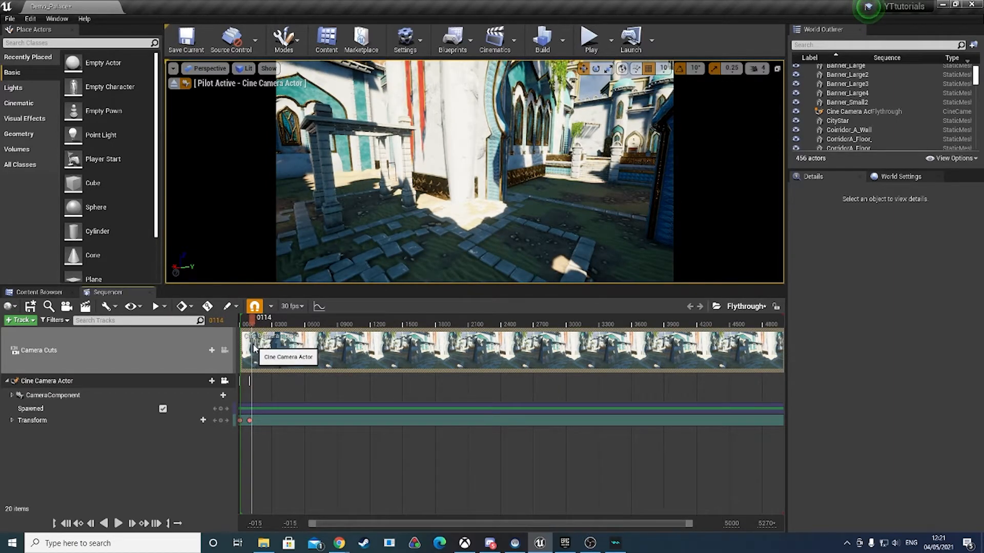
{"action": "left_click_drag", "start_coordinate": [255, 348], "coordinate": [252, 348]}
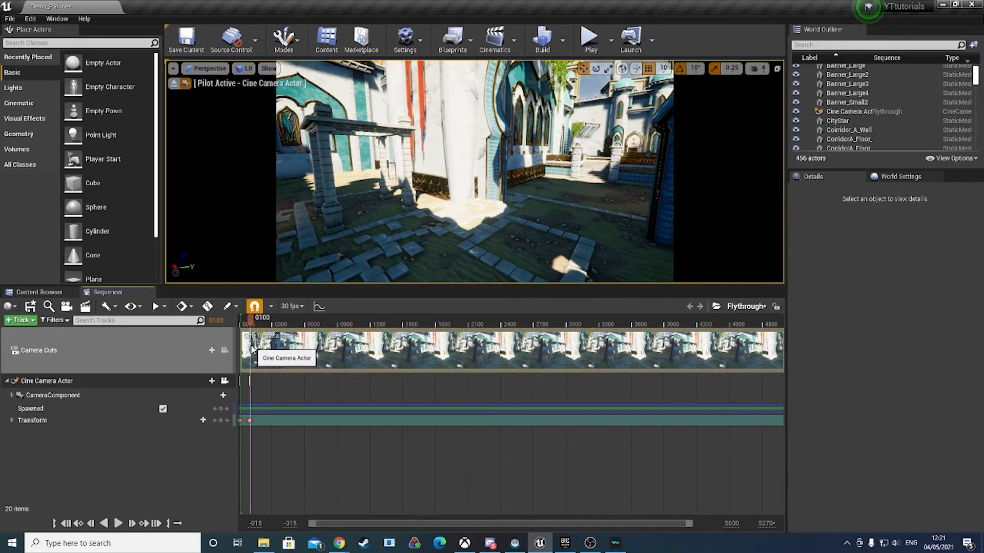
{"action": "left_click_drag", "start_coordinate": [251, 346], "coordinate": [257, 348]}
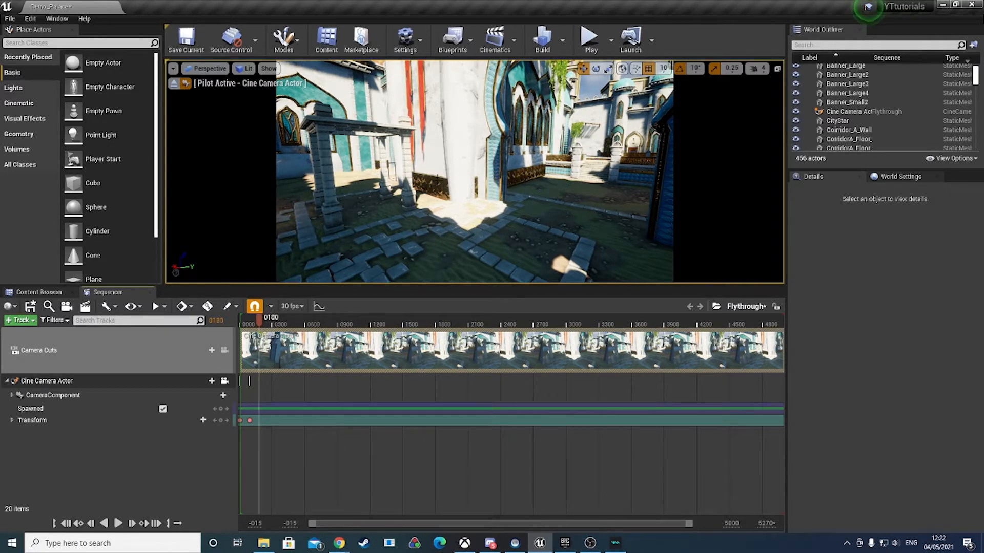
{"action": "right_click_drag", "start_coordinate": [475, 171], "coordinate": [481, 133]}
{"action": "key", "text": "w"}
{"action": "key", "text": "s"}
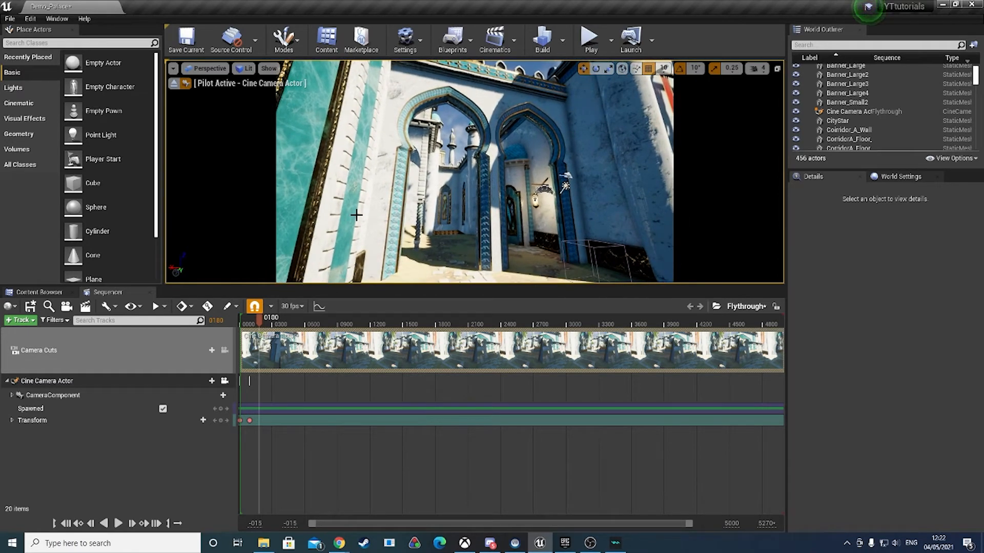
{"action": "left_click", "coordinate": [222, 421]}
Step: Play the camera move from the start of the sequence through the twin-arch keyframe
{"action": "left_click_drag", "start_coordinate": [253, 321], "coordinate": [240, 320]}
{"action": "key", "text": "space"}
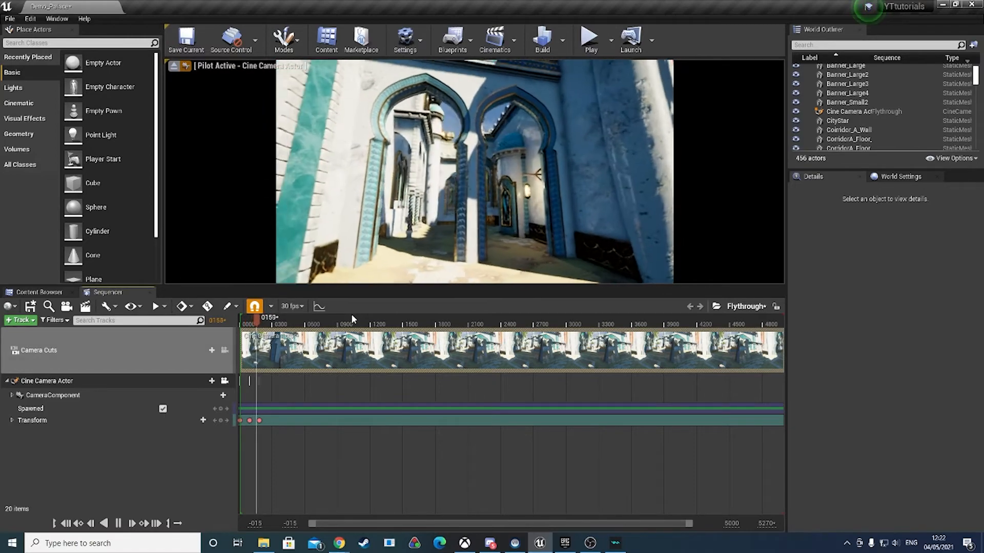
{"action": "key", "text": "space"}
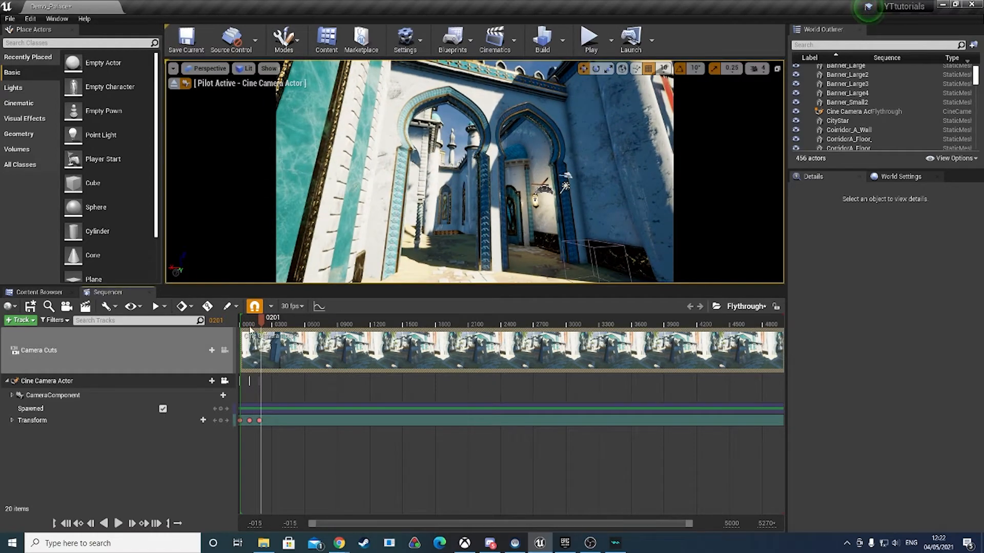
Step: At frame 119, pull the piloted camera back to face the stone pergola, key its Transform and replay the move
{"action": "left_click_drag", "start_coordinate": [259, 322], "coordinate": [253, 320]}
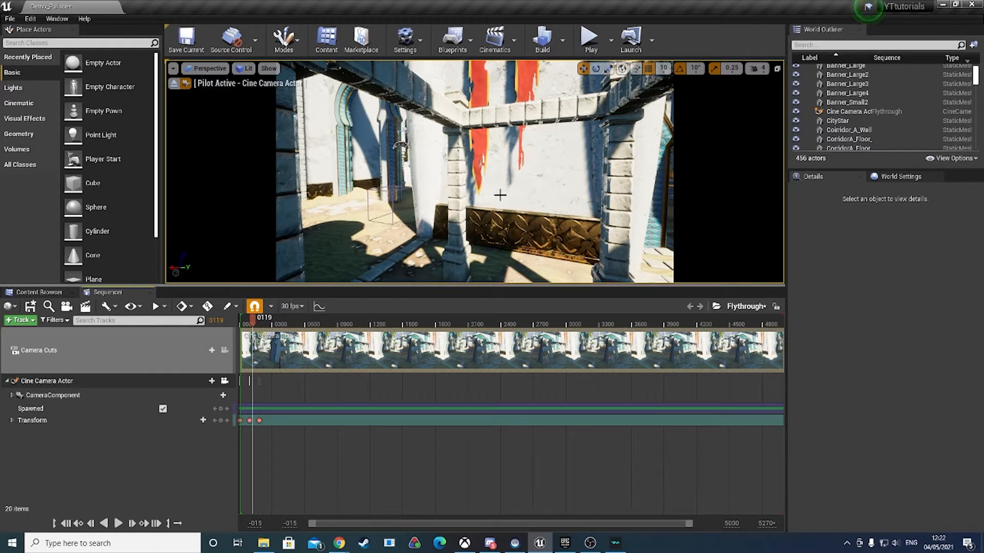
{"action": "key", "text": "s"}
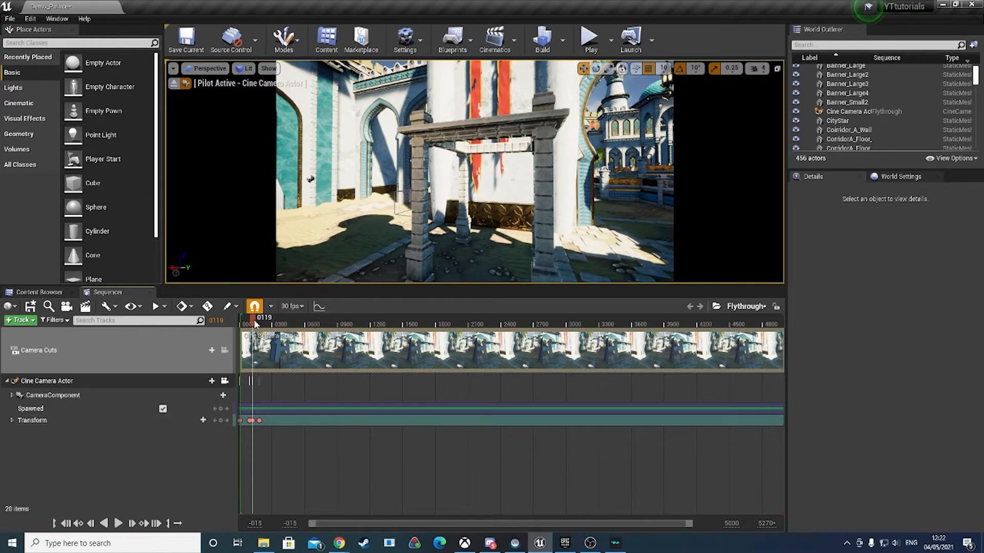
{"action": "left_click_drag", "start_coordinate": [254, 322], "coordinate": [244, 325]}
{"action": "key", "text": "space"}
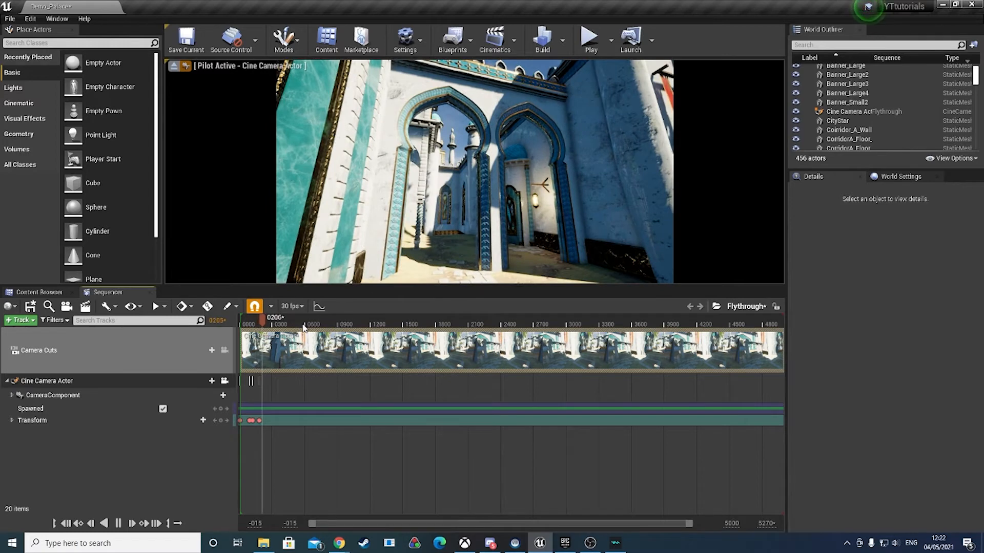
Step: At frame 218, slightly shift the piloted camera's view of the twin arches and key its Transform
{"action": "left_click", "coordinate": [260, 319]}
{"action": "mouse_move", "coordinate": [263, 322]}
{"action": "left_mouse_down"}
{"action": "mouse_move", "coordinate": [275, 327]}
{"action": "mouse_move", "coordinate": [249, 329]}
{"action": "mouse_move", "coordinate": [271, 328]}
{"action": "mouse_move", "coordinate": [265, 321]}
{"action": "left_mouse_up"}
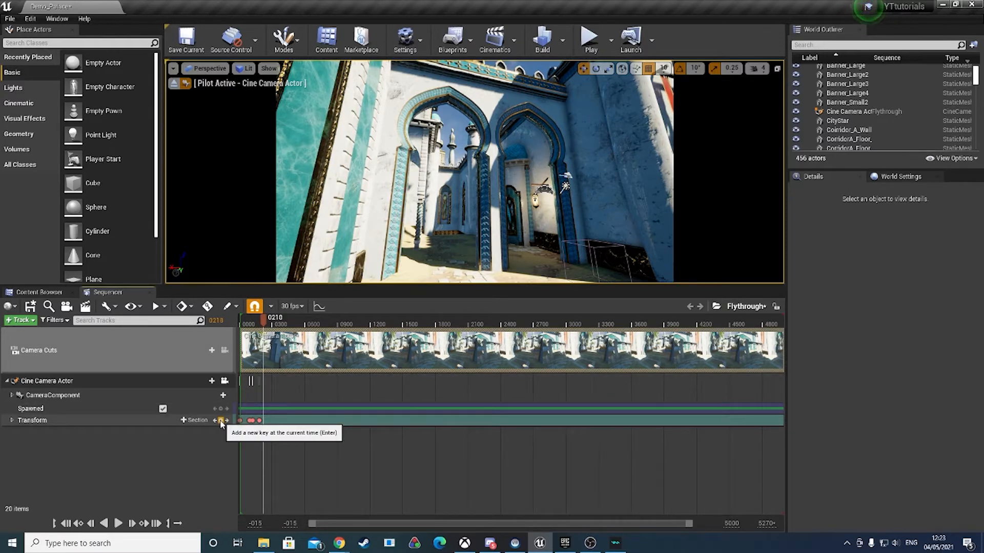
{"action": "right_click_drag", "start_coordinate": [410, 205], "coordinate": [409, 199]}
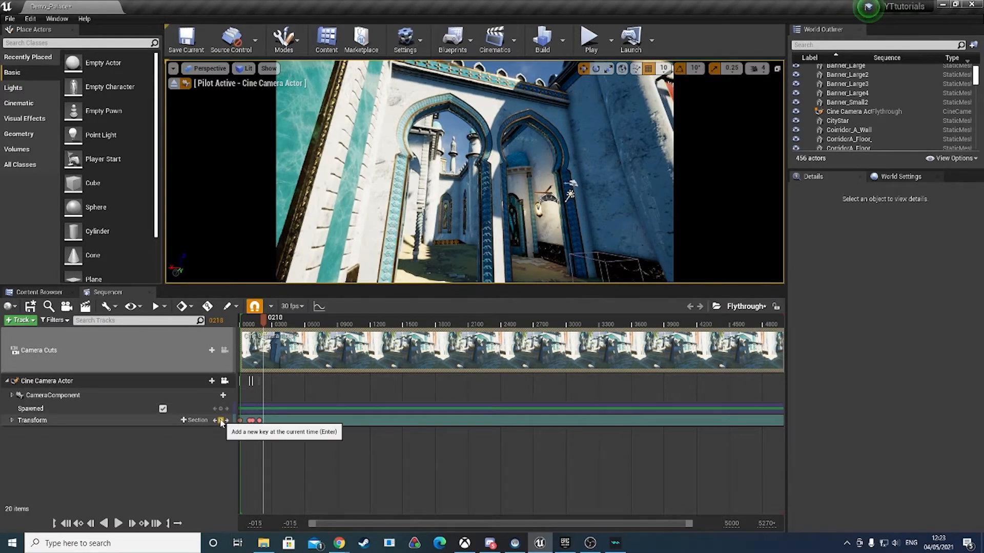
{"action": "left_click", "coordinate": [227, 420]}
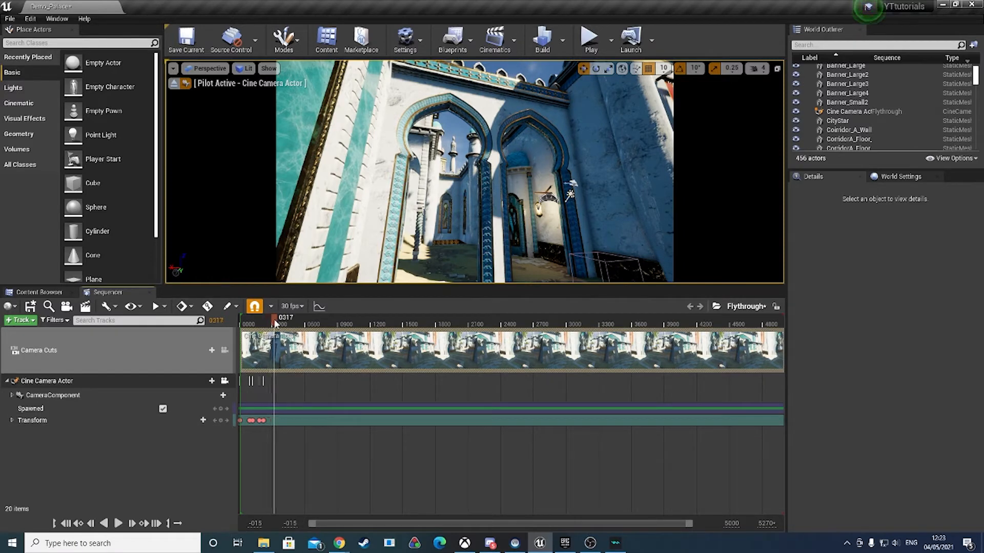
Step: At frame 350, fly the piloted camera through the arches to look down the stairs and key its Transform
{"action": "left_click_drag", "start_coordinate": [277, 325], "coordinate": [278, 324]}
{"action": "mouse_move", "coordinate": [493, 207]}
{"action": "right_mouse_down"}
{"action": "mouse_move", "coordinate": [479, 231]}
{"action": "mouse_move", "coordinate": [487, 243]}
{"action": "mouse_move", "coordinate": [515, 238]}
{"action": "mouse_move", "coordinate": [493, 254]}
{"action": "right_mouse_up"}
{"action": "key", "text": "w"}
{"action": "key", "text": "w"}
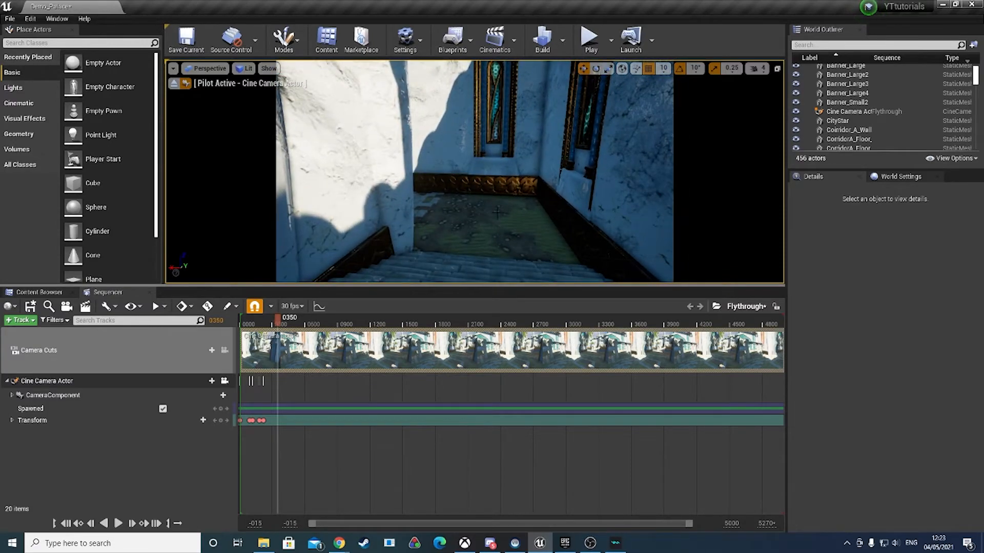
{"action": "left_click", "coordinate": [221, 420]}
Step: Play the camera move from frame 1 through the stairway keyframe
{"action": "left_click_drag", "start_coordinate": [282, 321], "coordinate": [241, 325]}
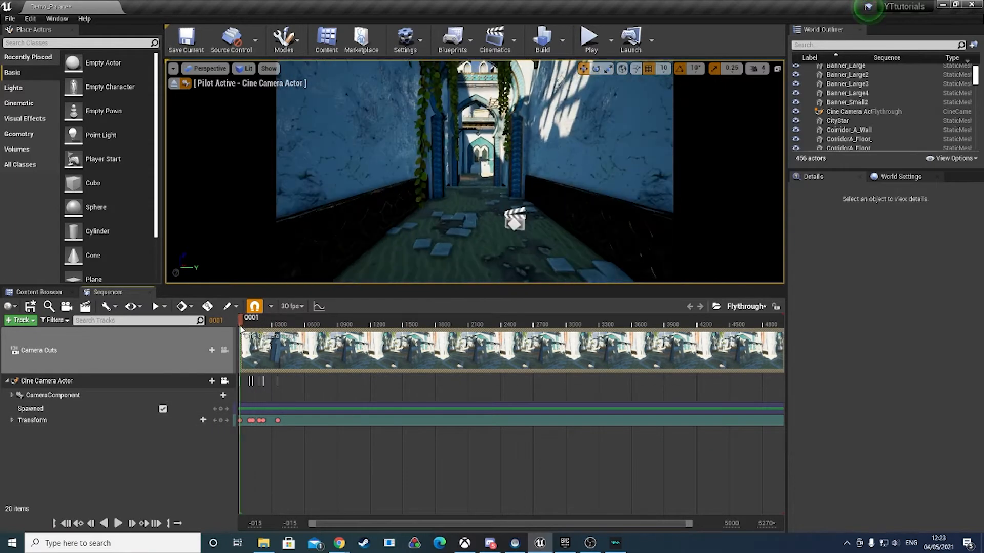
{"action": "key", "text": "space"}
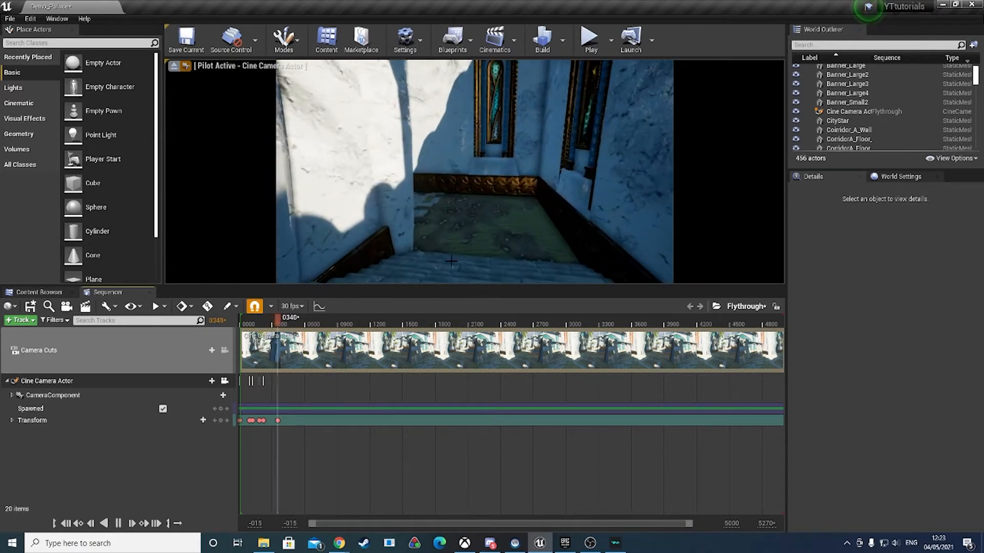
{"action": "key", "text": "space"}
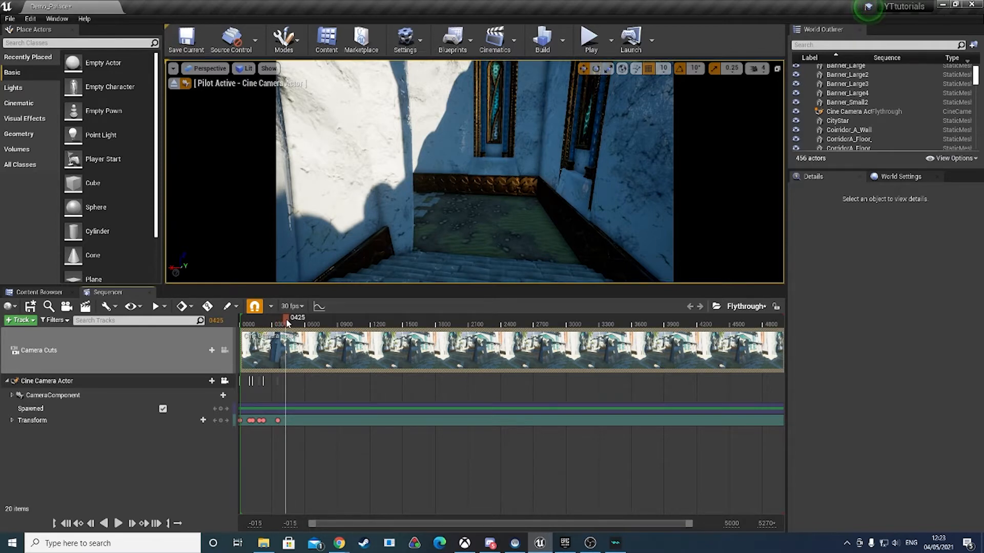
Step: At frame 397, turn the piloted camera from the stairs toward the next blue archway and key its Transform
{"action": "key", "text": "w"}
{"action": "right_click_drag", "start_coordinate": [608, 175], "coordinate": [425, 175]}
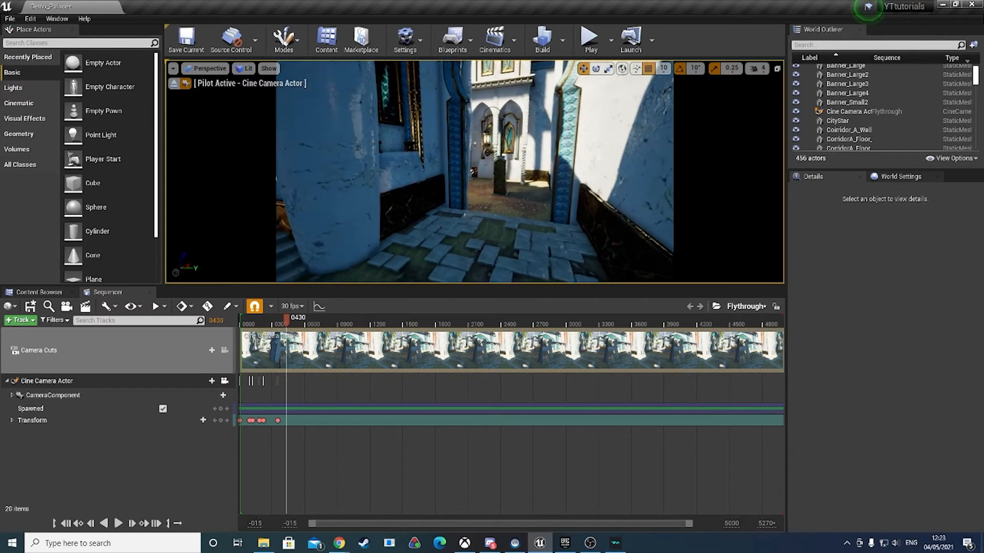
{"action": "left_click", "coordinate": [285, 321]}
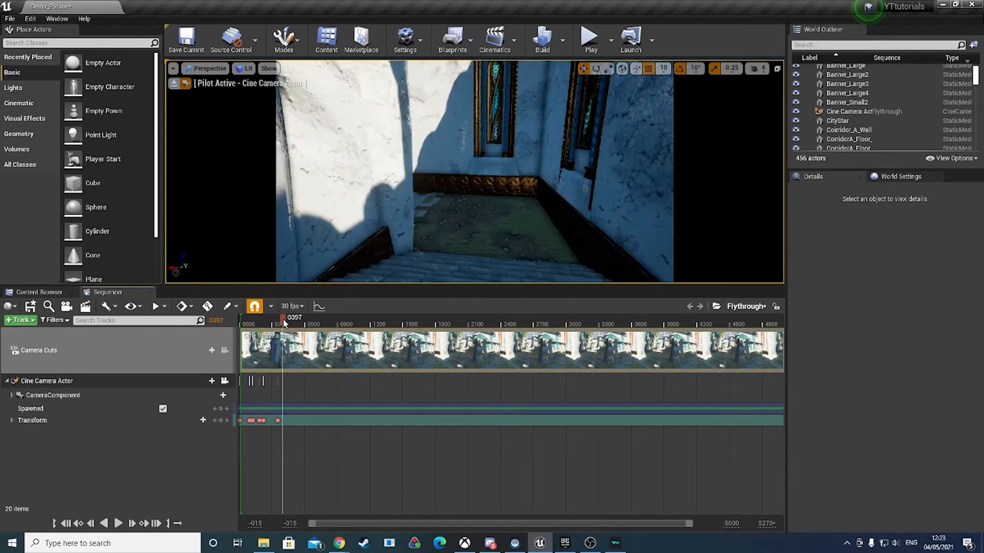
{"action": "right_click_drag", "start_coordinate": [566, 176], "coordinate": [392, 175]}
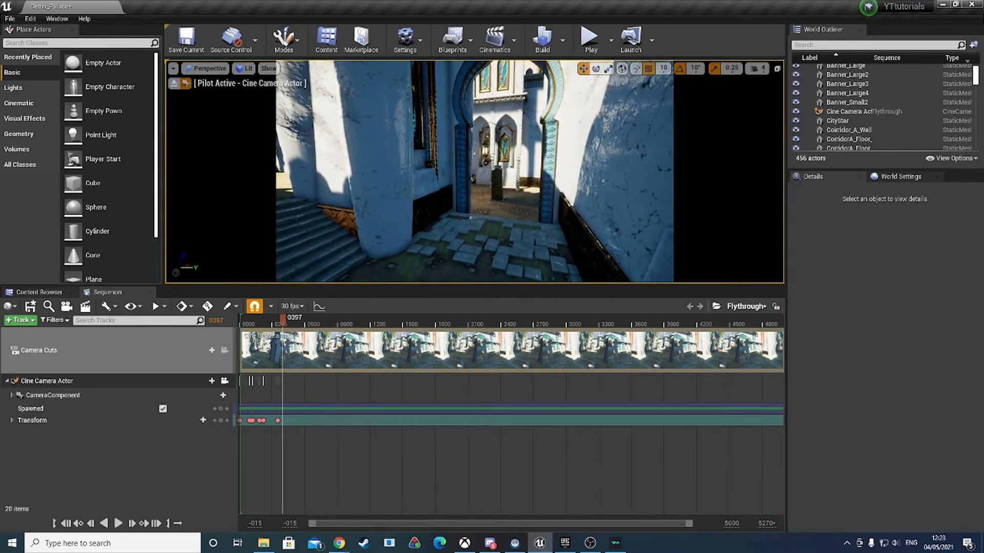
{"action": "left_click", "coordinate": [223, 420]}
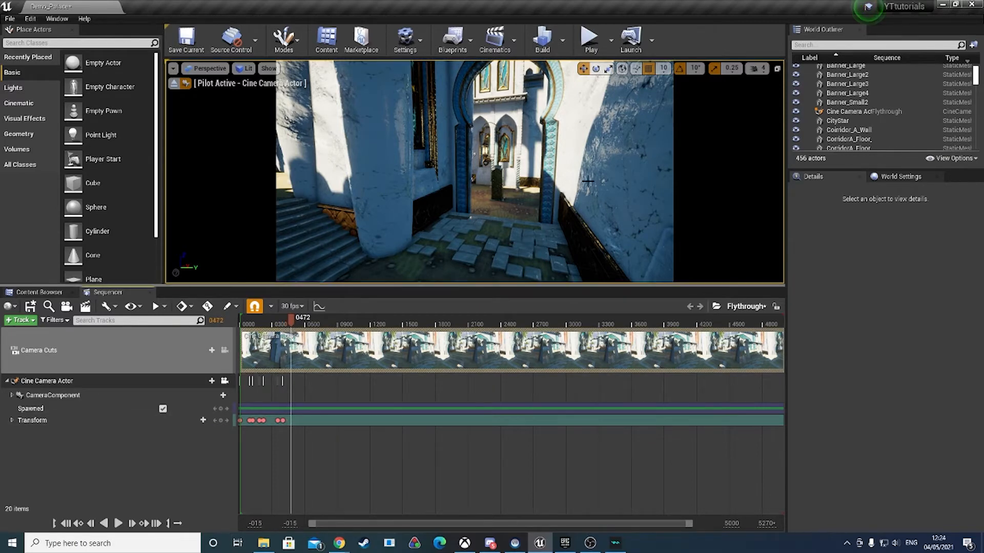
Step: At frame 472, fly the piloted camera through the archway, look up at the lantern and red banner, and key its Transform
{"action": "key", "text": "w"}
{"action": "mouse_move", "coordinate": [409, 210]}
{"action": "right_mouse_down"}
{"action": "mouse_move", "coordinate": [428, 209]}
{"action": "mouse_move", "coordinate": [414, 209]}
{"action": "mouse_move", "coordinate": [413, 198]}
{"action": "right_mouse_up"}
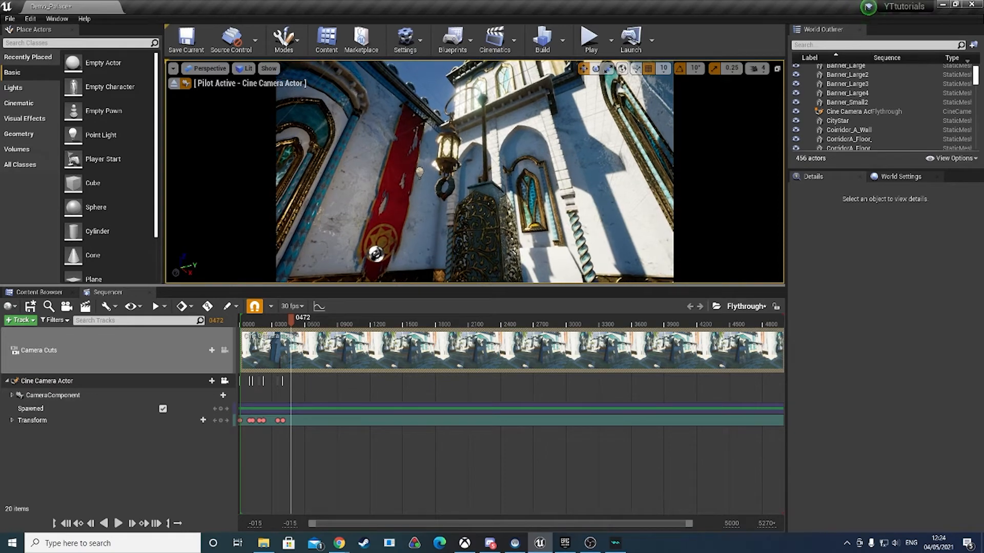
{"action": "left_click", "coordinate": [221, 421]}
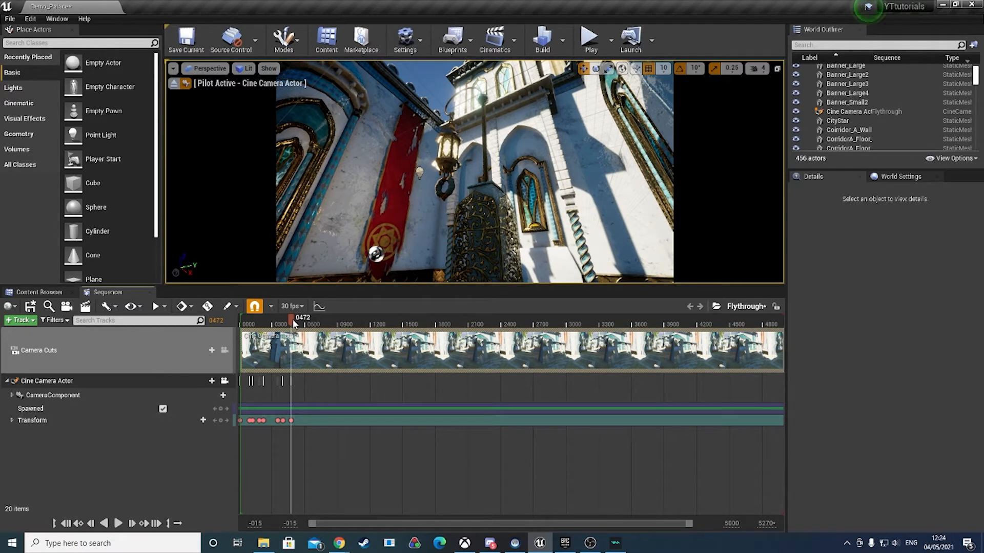
Step: Replay the later part of the camera move up to the lantern and red banner keyframe
{"action": "left_click_drag", "start_coordinate": [292, 318], "coordinate": [267, 328]}
{"action": "key", "text": "space"}
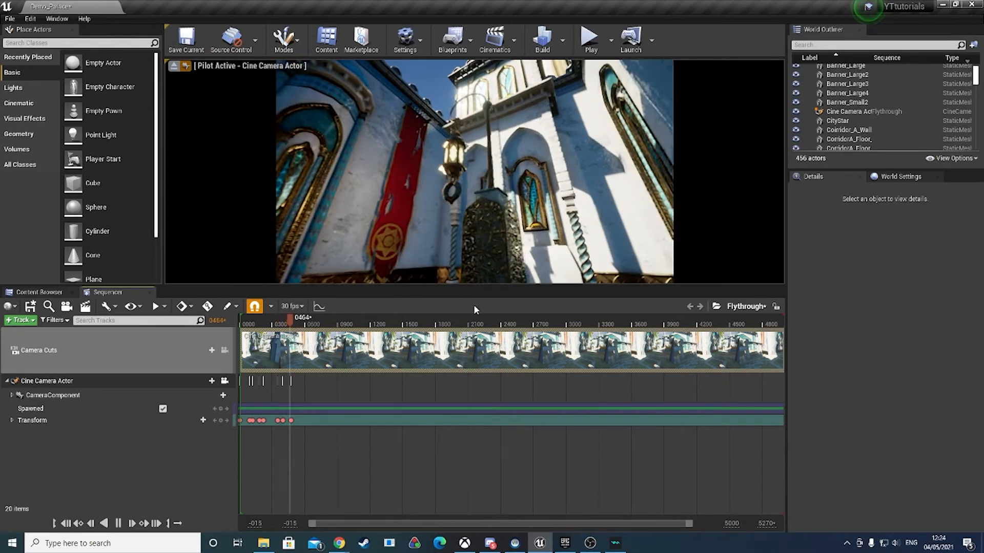
{"action": "key", "text": "space"}
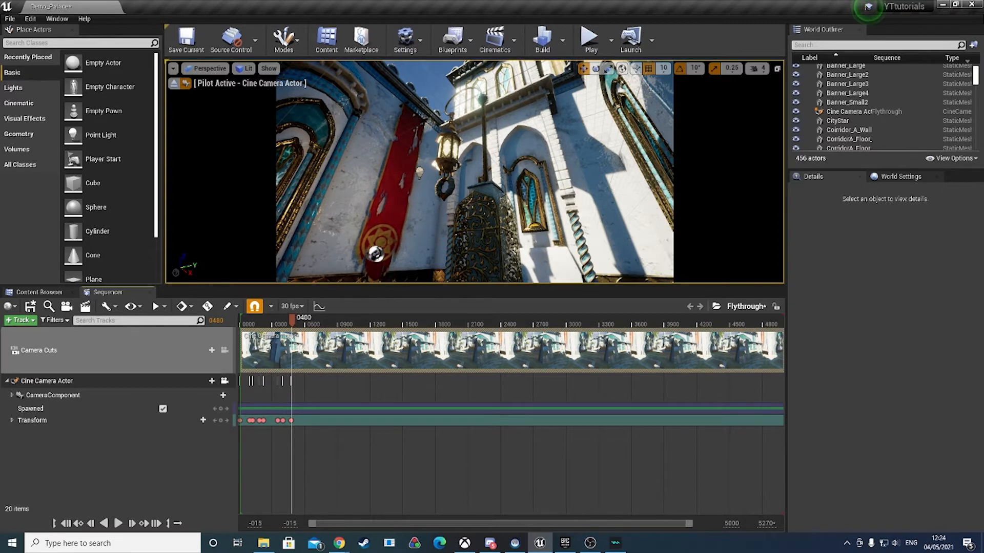
Step: Circle the piloted camera around the lantern until it faces the archway beside the steps, keying its Transform at successive frames up to 627
{"action": "left_click_drag", "start_coordinate": [291, 325], "coordinate": [296, 320]}
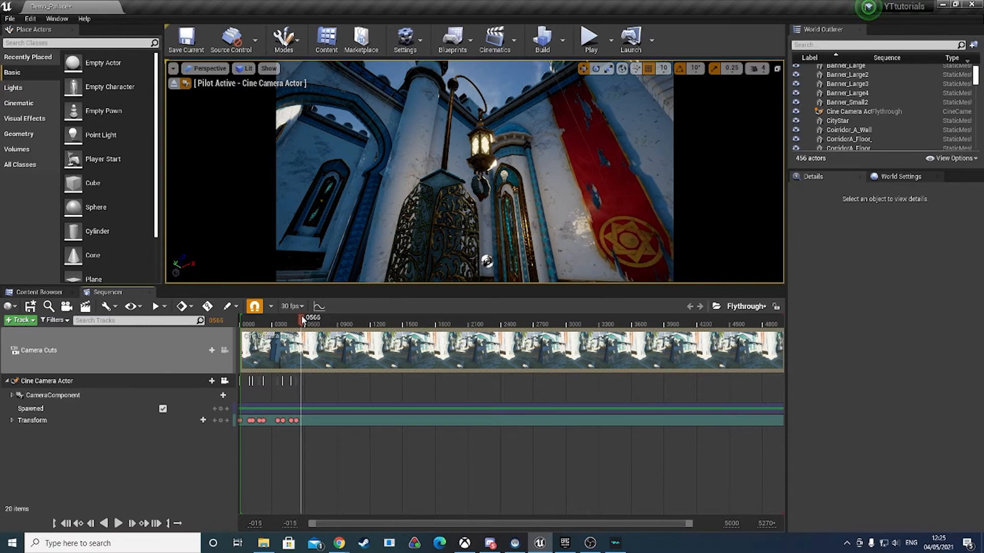
{"action": "left_click", "coordinate": [221, 420]}
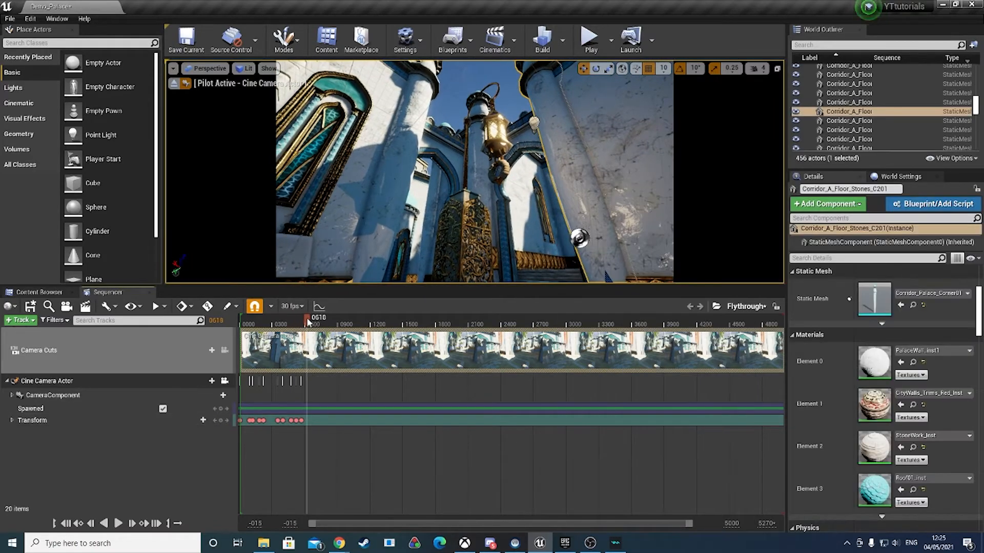
{"action": "left_click", "coordinate": [220, 421]}
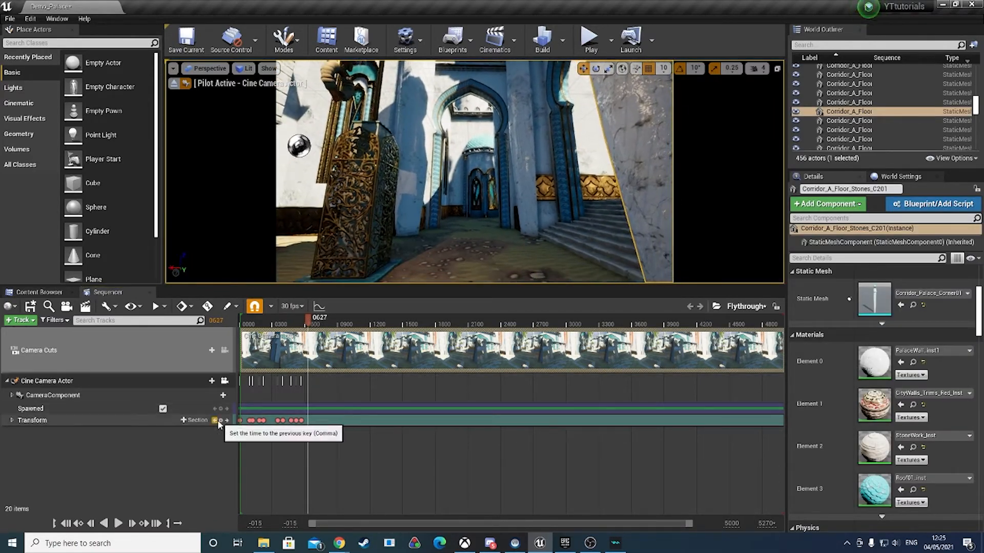
Step: At frame 792, fly the piloted camera through the archway to the blue stained-glass doors and key its Transform
{"action": "left_click_drag", "start_coordinate": [307, 320], "coordinate": [331, 322]}
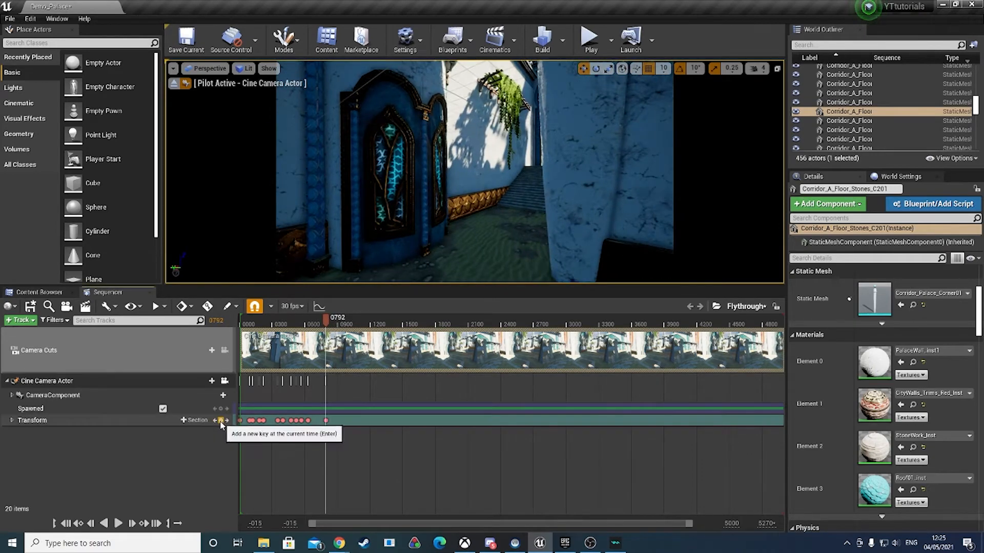
{"action": "left_click", "coordinate": [220, 420]}
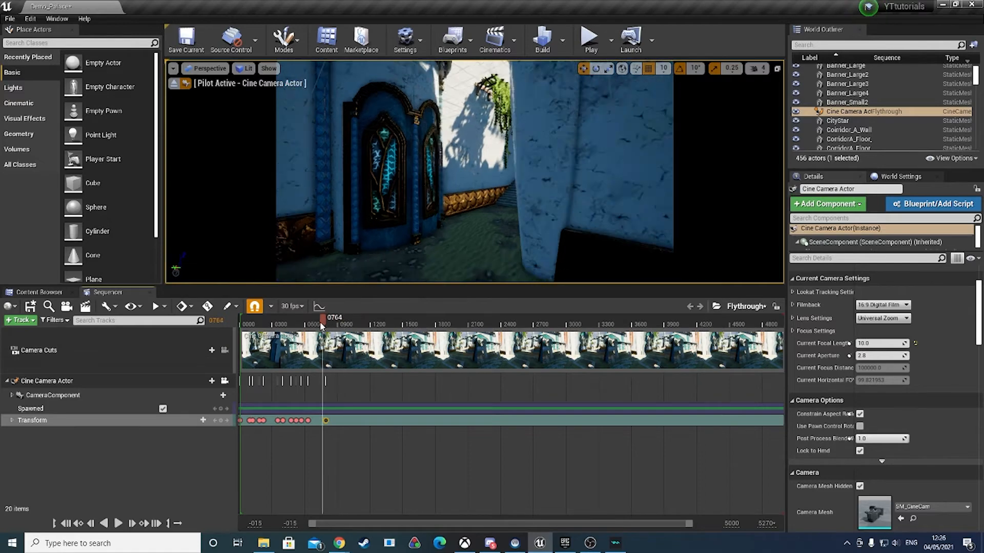
Step: Play the camera move from the lantern section through the stained-glass door keyframe
{"action": "left_click_drag", "start_coordinate": [312, 329], "coordinate": [301, 329]}
{"action": "key", "text": "space"}
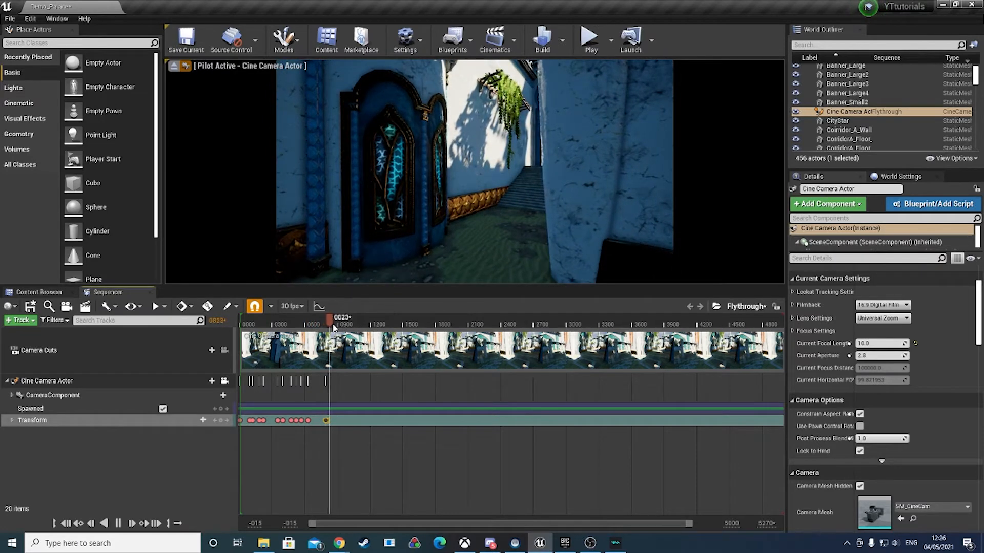
{"action": "key", "text": "space"}
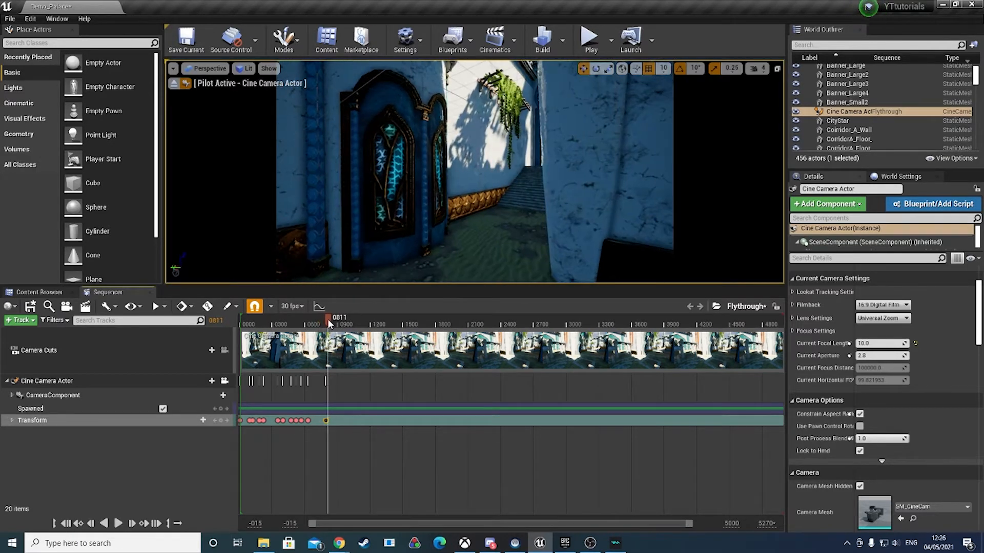
Step: Move the last Transform keyframe earlier to about frame 716 and replay the final stretch of the camera move
{"action": "left_click_drag", "start_coordinate": [332, 319], "coordinate": [334, 318]}
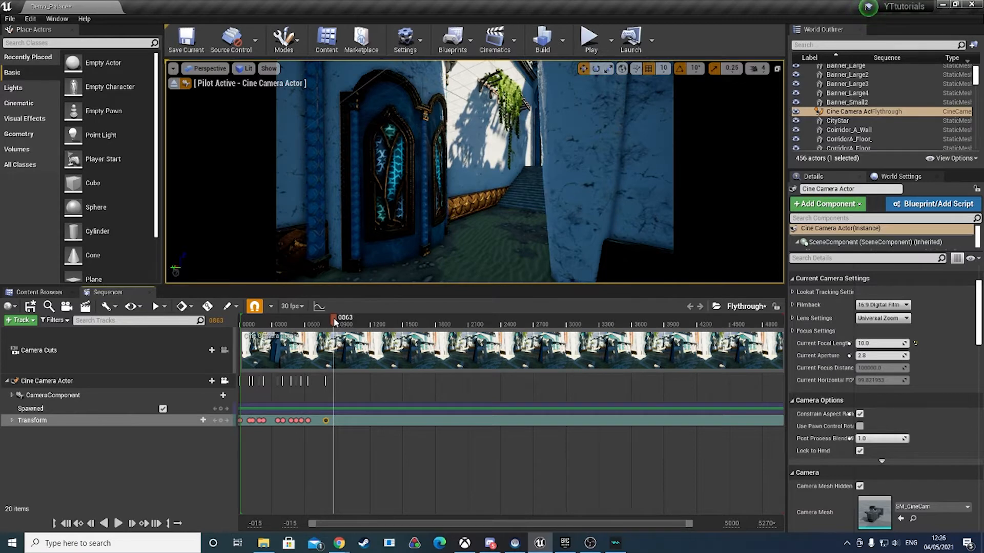
{"action": "left_click", "coordinate": [325, 420]}
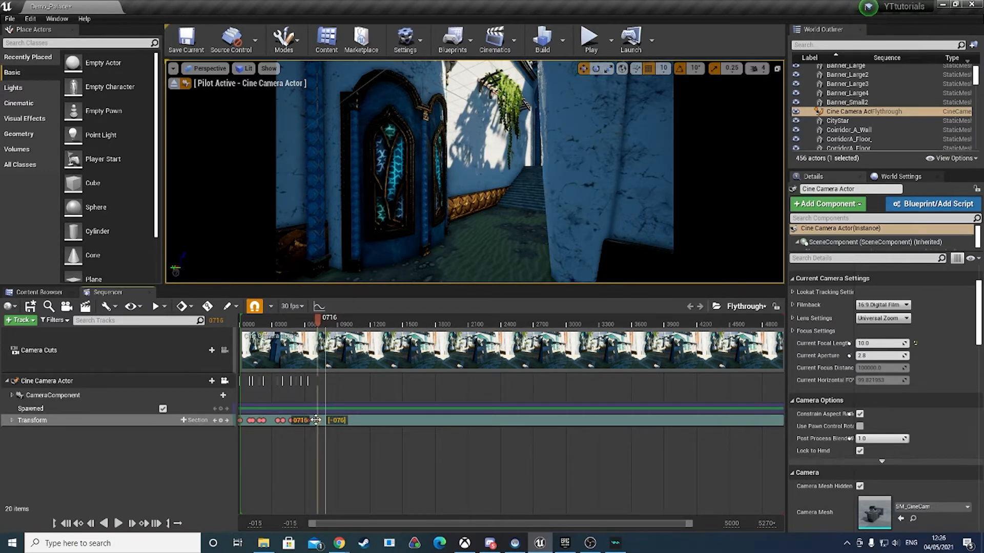
{"action": "left_click_drag", "start_coordinate": [318, 324], "coordinate": [307, 330]}
{"action": "key", "text": "space"}
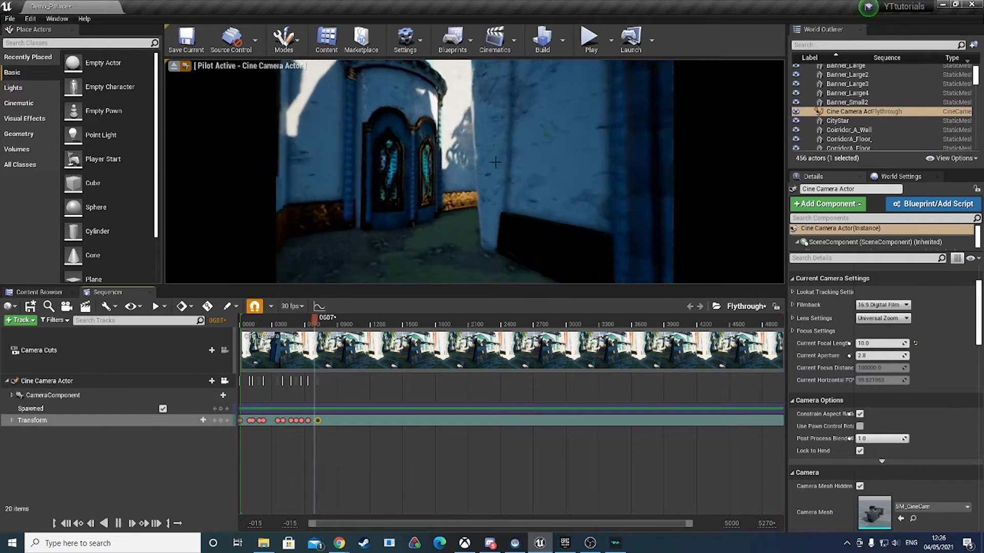
{"action": "key", "text": "space"}
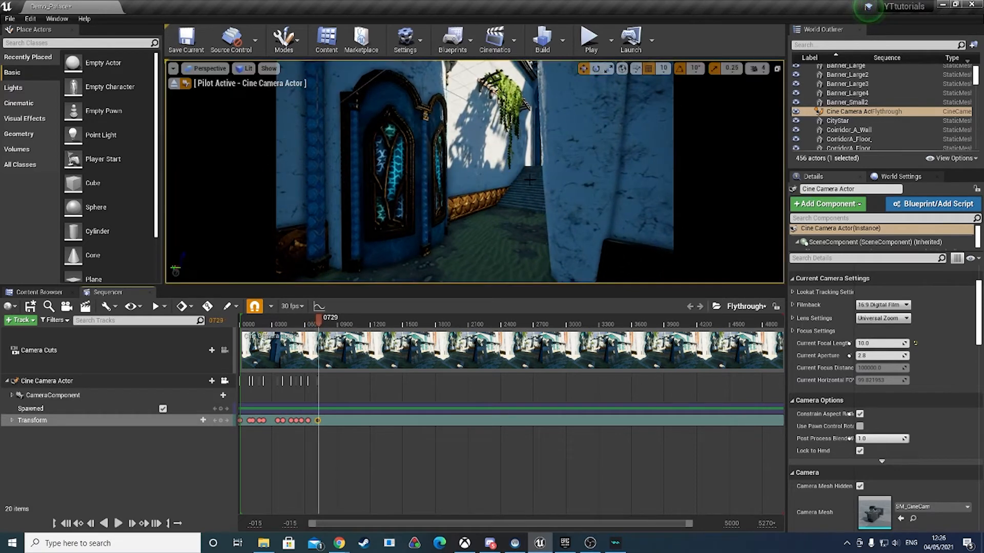
Step: Fly the piloted camera past the stained-glass doors and out into the courtyard, keying its Transform at successive frames up to 1173
{"action": "left_click", "coordinate": [324, 420]}
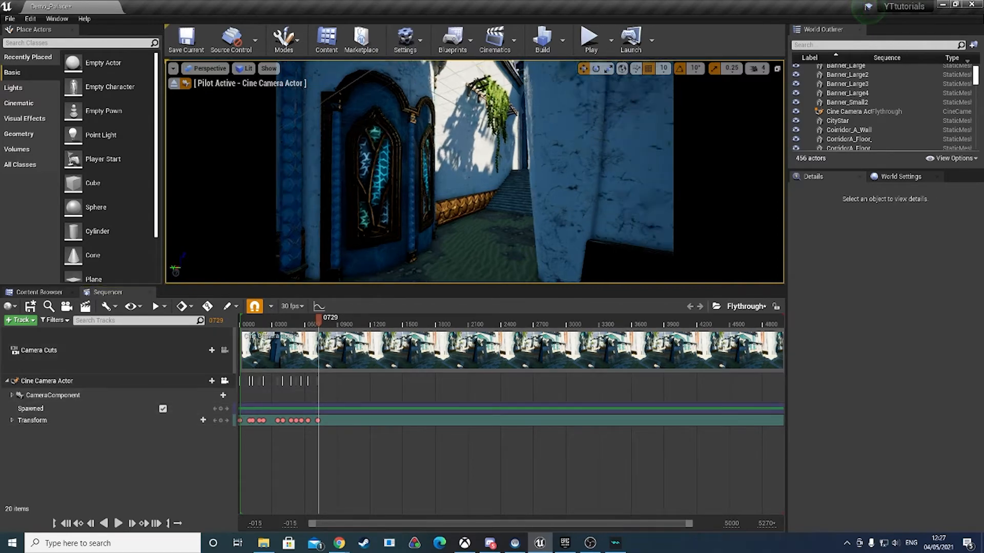
{"action": "left_click_drag", "start_coordinate": [318, 321], "coordinate": [326, 322]}
{"action": "key", "text": "w"}
{"action": "right_click_drag", "start_coordinate": [358, 231], "coordinate": [399, 220]}
{"action": "left_click", "coordinate": [220, 420]}
{"action": "left_click_drag", "start_coordinate": [308, 323], "coordinate": [349, 323]}
{"action": "key", "text": "w"}
{"action": "right_click_drag", "start_coordinate": [369, 236], "coordinate": [399, 200]}
{"action": "left_click", "coordinate": [220, 421]}
{"action": "mouse_move", "coordinate": [349, 321]}
{"action": "left_mouse_down"}
{"action": "mouse_move", "coordinate": [340, 322]}
{"action": "mouse_move", "coordinate": [368, 322]}
{"action": "left_mouse_up"}
{"action": "right_click_drag", "start_coordinate": [369, 205], "coordinate": [461, 220]}
{"action": "key", "text": "w"}
{"action": "left_click", "coordinate": [221, 420]}
Step: Move the piloted camera around above the domed courtyard pavilion, keying its Transform at frame 1394 and one further frame
{"action": "left_click_drag", "start_coordinate": [367, 322], "coordinate": [392, 322]}
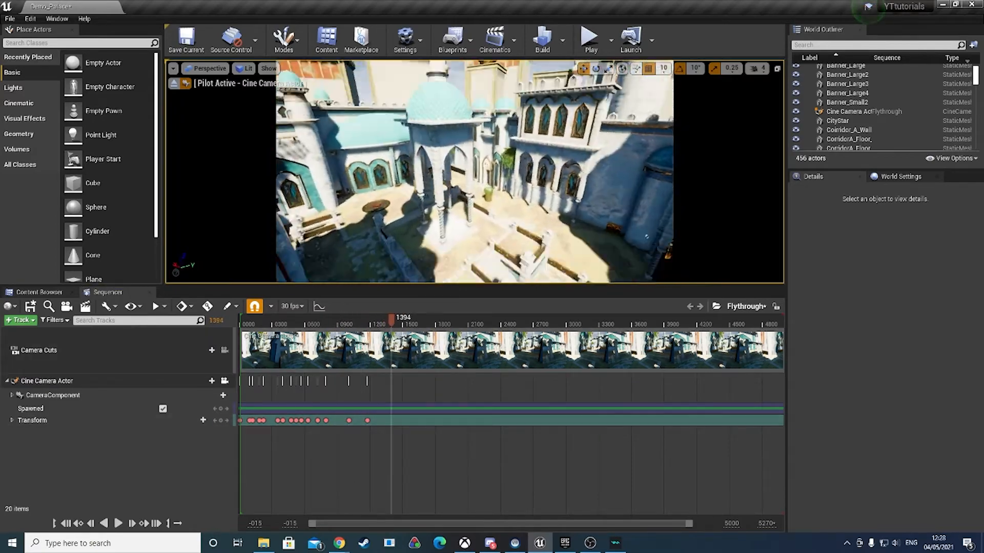
{"action": "right_click_drag", "start_coordinate": [647, 237], "coordinate": [615, 226]}
{"action": "left_click", "coordinate": [220, 420]}
{"action": "left_click_drag", "start_coordinate": [391, 323], "coordinate": [416, 322]}
{"action": "right_click_drag", "start_coordinate": [461, 215], "coordinate": [533, 210]}
{"action": "left_click", "coordinate": [220, 420]}
Step: Fly the camera from the courtyard into the hall with twisted columns, keying its Transform at frames 1875 and 1987
{"action": "left_click_drag", "start_coordinate": [416, 322], "coordinate": [441, 322]}
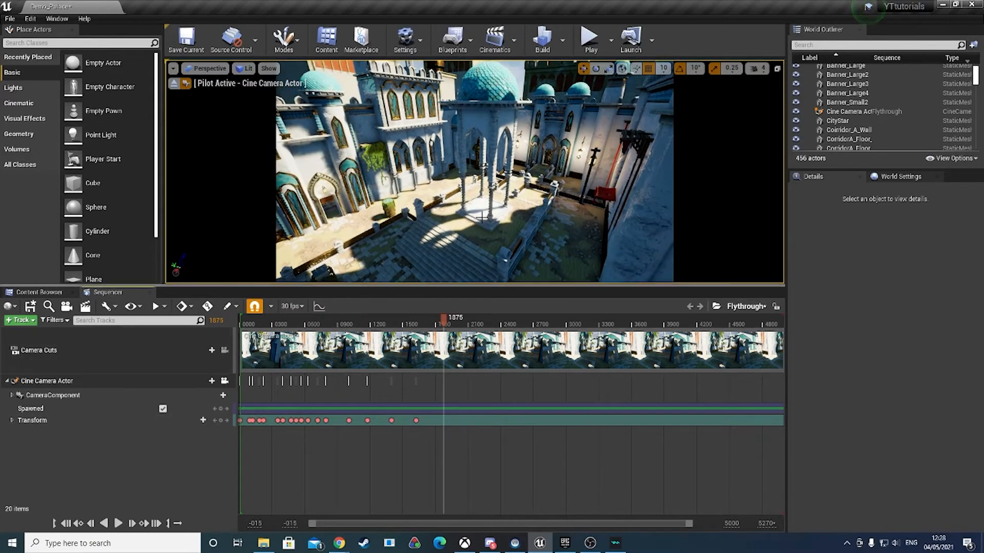
{"action": "key", "text": "w"}
{"action": "right_click_drag", "start_coordinate": [481, 217], "coordinate": [502, 215]}
{"action": "left_click", "coordinate": [221, 420]}
{"action": "mouse_move", "coordinate": [443, 322]}
{"action": "left_mouse_down"}
{"action": "mouse_move", "coordinate": [413, 322]}
{"action": "mouse_move", "coordinate": [456, 323]}
{"action": "left_mouse_up"}
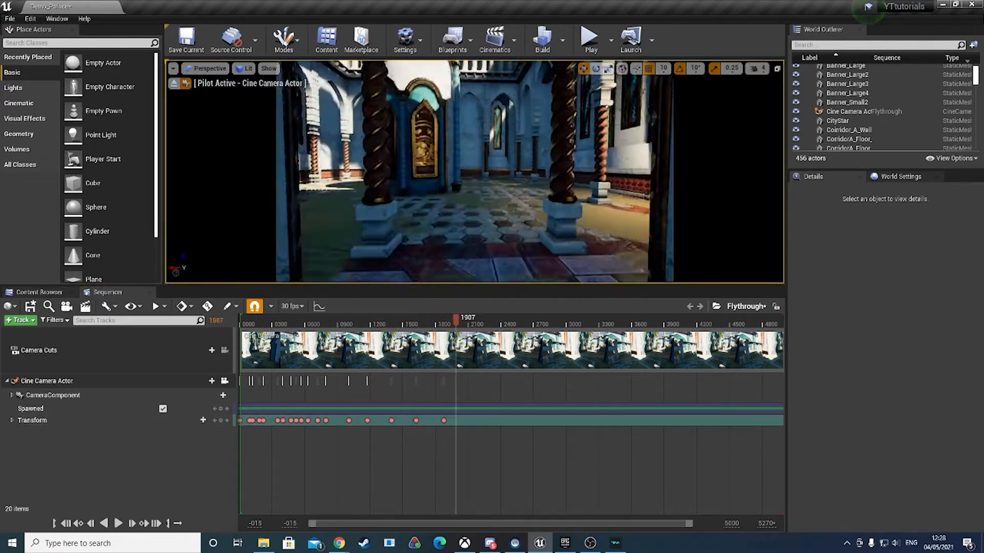
{"action": "right_click_drag", "start_coordinate": [474, 205], "coordinate": [474, 143]}
{"action": "left_click", "coordinate": [220, 420]}
Step: Move the camera around the hall's central tower between the twisted columns, keying its Transform at successive frames including 2199
{"action": "left_click_drag", "start_coordinate": [456, 322], "coordinate": [467, 322]}
{"action": "right_click_drag", "start_coordinate": [474, 174], "coordinate": [474, 216]}
{"action": "left_click", "coordinate": [221, 421]}
{"action": "left_click_drag", "start_coordinate": [467, 322], "coordinate": [479, 323]}
{"action": "right_click_drag", "start_coordinate": [474, 195], "coordinate": [502, 200]}
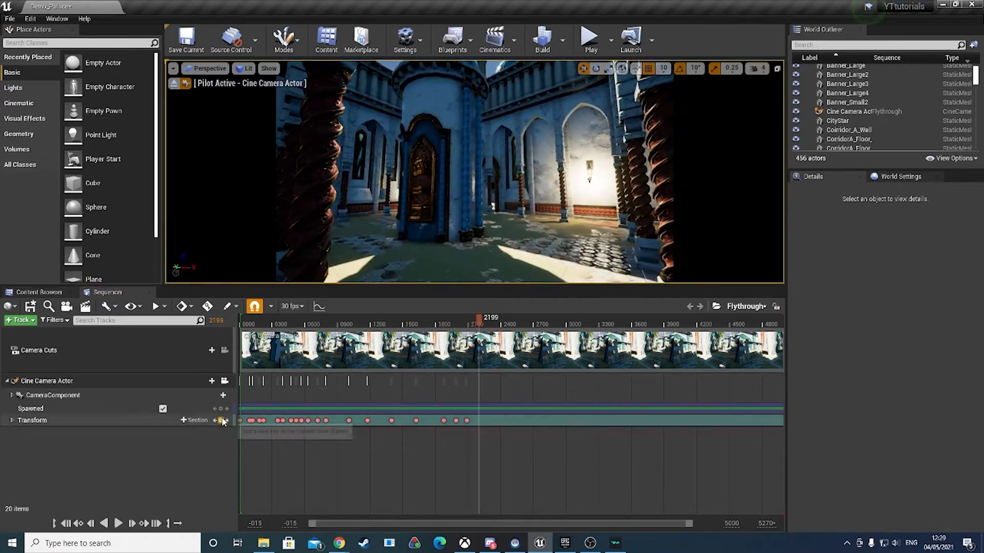
{"action": "left_click", "coordinate": [222, 421]}
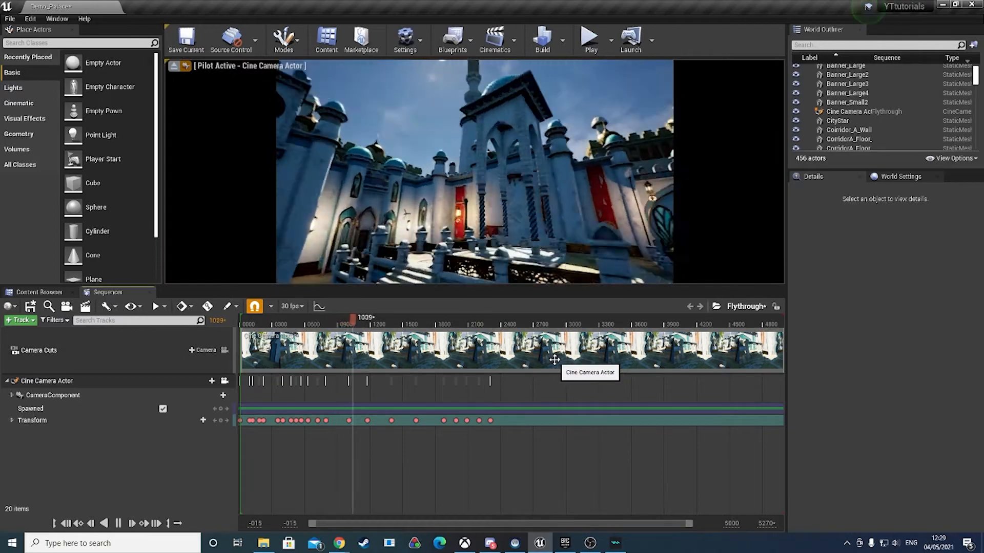
Step: Shift the Transform keyframes of the courtyard and hall sections earlier and closer together, and add a key at frame 1522
{"action": "left_click", "coordinate": [400, 421]}
{"action": "right_click", "coordinate": [400, 421]}
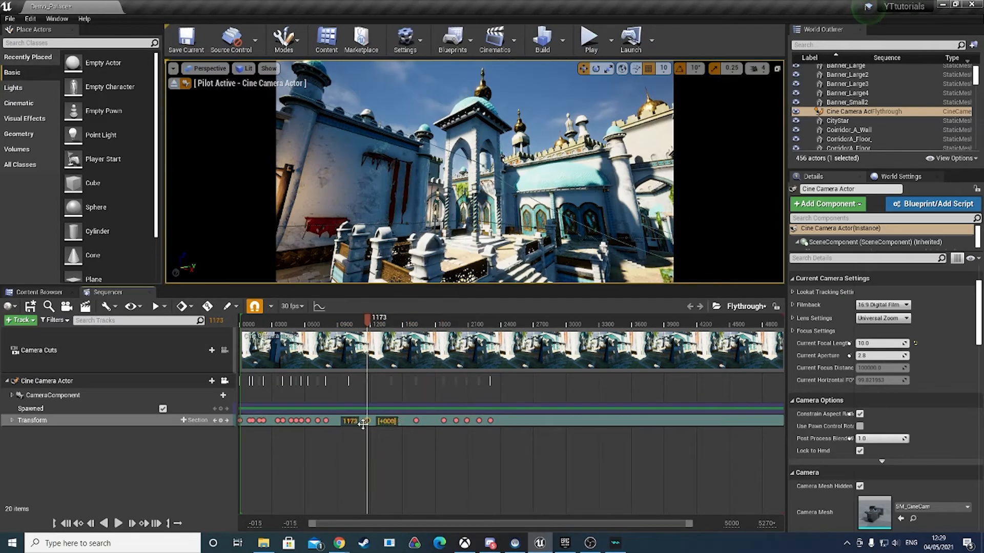
{"action": "left_click_drag", "start_coordinate": [362, 423], "coordinate": [380, 426]}
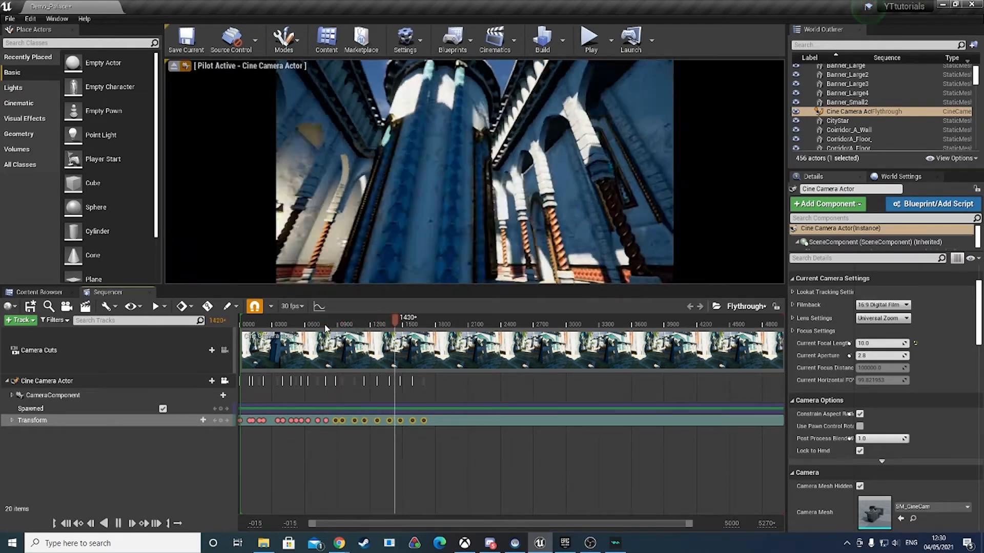
{"action": "left_click", "coordinate": [404, 320]}
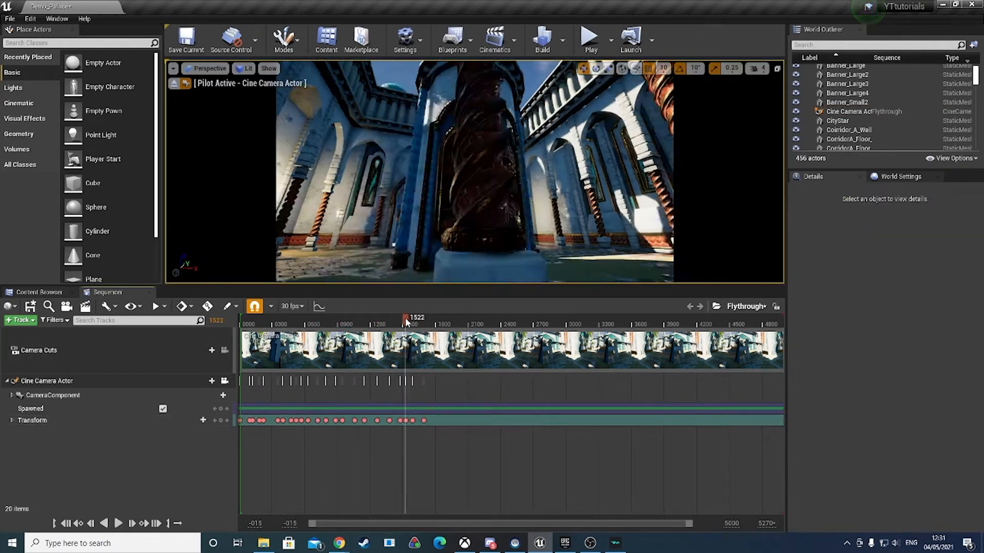
Step: Turn the camera toward the central tower's ornate door, key its Transform at about frame 1810, and replay the last stretch
{"action": "left_click_drag", "start_coordinate": [405, 320], "coordinate": [437, 320]}
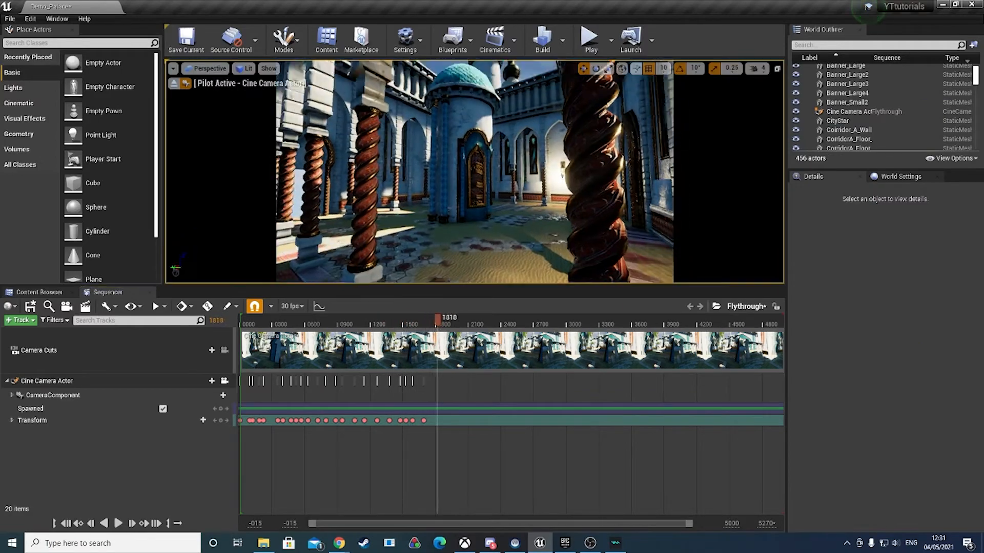
{"action": "right_click_drag", "start_coordinate": [474, 172], "coordinate": [517, 171]}
{"action": "left_click", "coordinate": [221, 420]}
{"action": "left_click_drag", "start_coordinate": [437, 322], "coordinate": [417, 321]}
{"action": "key", "text": "space"}
{"action": "key", "text": "space"}
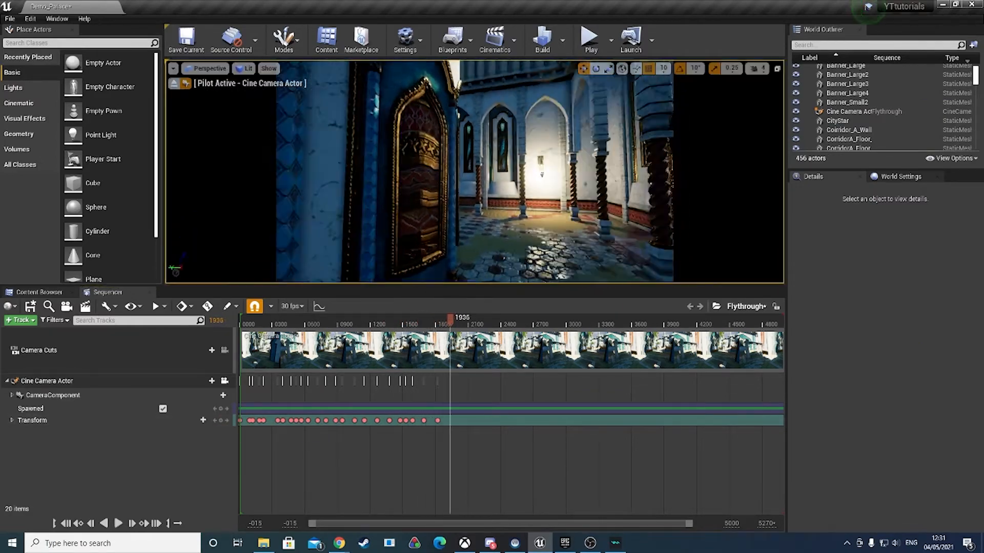
Step: Fly the camera past the tower door to the opening facing the courtyard, keying its Transform at frames 1936 and about 2006
{"action": "right_click_drag", "start_coordinate": [473, 172], "coordinate": [517, 172]}
{"action": "left_click", "coordinate": [220, 421]}
{"action": "left_click_drag", "start_coordinate": [450, 321], "coordinate": [459, 322]}
{"action": "mouse_move", "coordinate": [474, 172]}
{"action": "right_mouse_down"}
{"action": "mouse_move", "coordinate": [474, 143]}
{"action": "mouse_move", "coordinate": [474, 172]}
{"action": "right_mouse_up"}
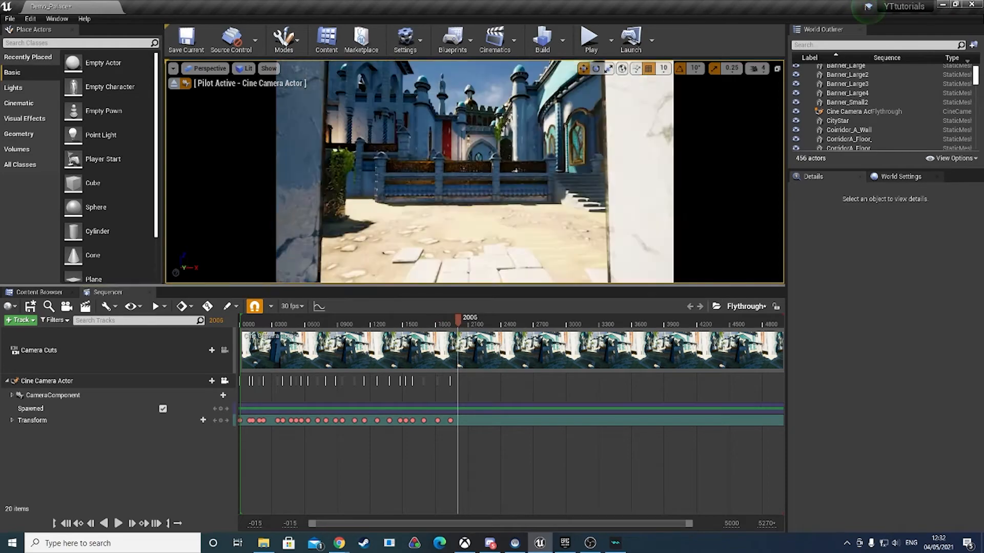
{"action": "left_click", "coordinate": [221, 421]}
Step: Fly the camera across the courtyard toward the gold medallion, keying the Transform track at two more frames and nudging the last key earlier
{"action": "left_click_drag", "start_coordinate": [457, 321], "coordinate": [514, 320]}
{"action": "left_click", "coordinate": [226, 420]}
{"action": "left_click", "coordinate": [215, 420]}
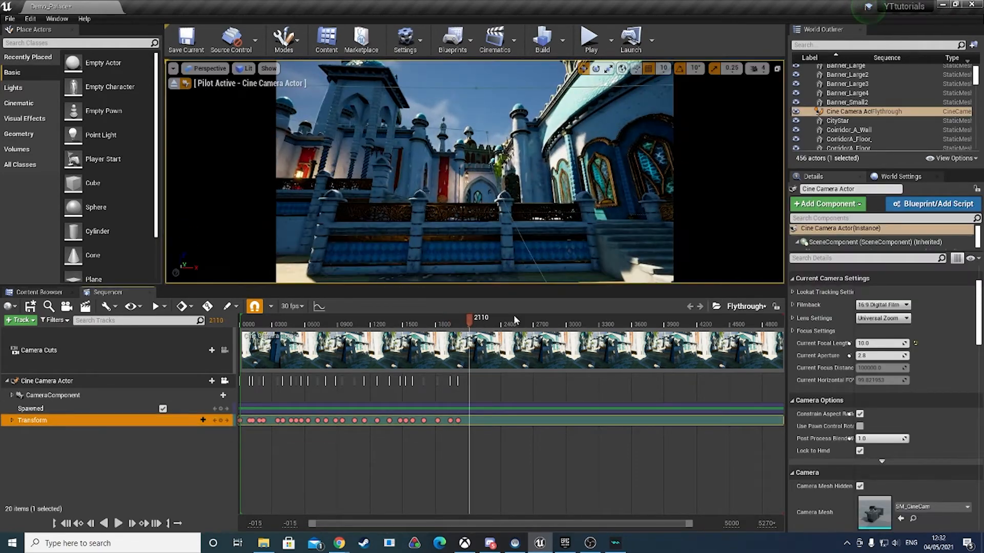
{"action": "right_click_drag", "start_coordinate": [474, 172], "coordinate": [481, 231]}
{"action": "left_click_drag", "start_coordinate": [469, 320], "coordinate": [475, 322]}
{"action": "key", "text": "Return"}
{"action": "right_click_drag", "start_coordinate": [474, 171], "coordinate": [474, 205]}
{"action": "key", "text": "Return"}
{"action": "mouse_move", "coordinate": [475, 324]}
{"action": "left_mouse_down"}
{"action": "mouse_move", "coordinate": [445, 324]}
{"action": "mouse_move", "coordinate": [477, 324]}
{"action": "left_mouse_up"}
{"action": "left_click_drag", "start_coordinate": [475, 420], "coordinate": [471, 420]}
{"action": "left_click", "coordinate": [473, 325]}
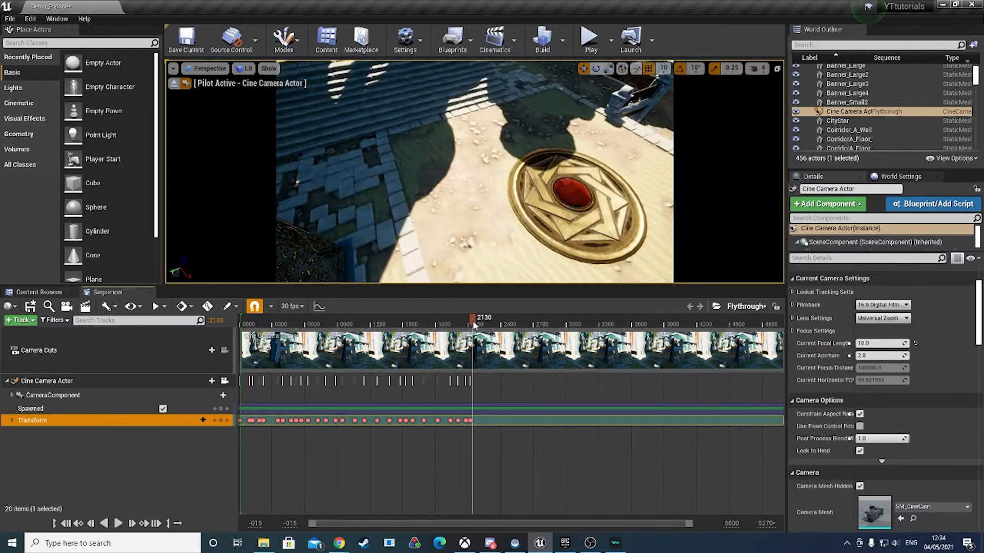
Step: Lower the camera until it looks straight down on the medallion's red gem, key its Transform, and replay the final stretch
{"action": "left_click_drag", "start_coordinate": [473, 325], "coordinate": [480, 324]}
{"action": "right_click_drag", "start_coordinate": [474, 171], "coordinate": [473, 215]}
{"action": "key", "text": "Return"}
{"action": "left_click", "coordinate": [453, 321]}
{"action": "key", "text": "space"}
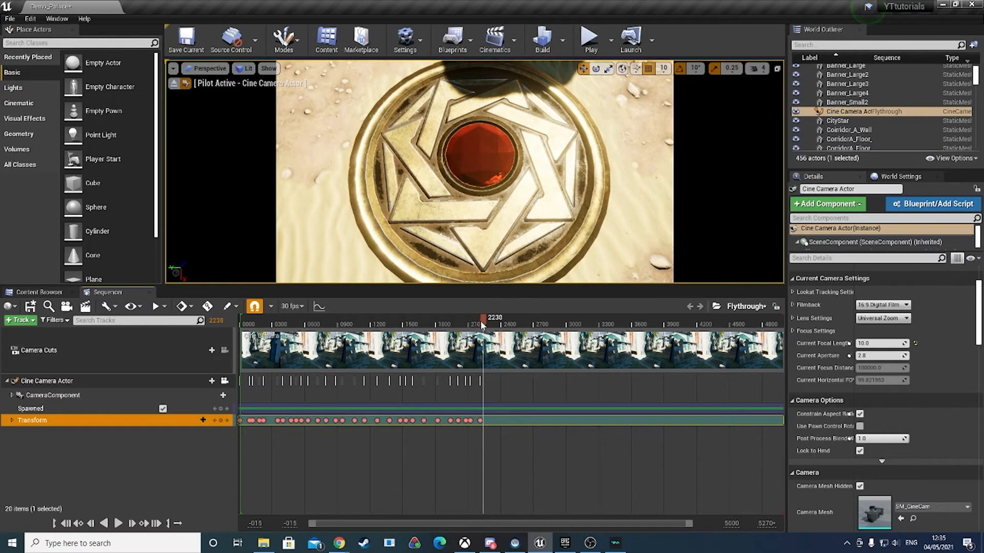
Step: Play the whole camera move from the start of the sequence through the medallion close-up
{"action": "left_click_drag", "start_coordinate": [483, 324], "coordinate": [239, 328]}
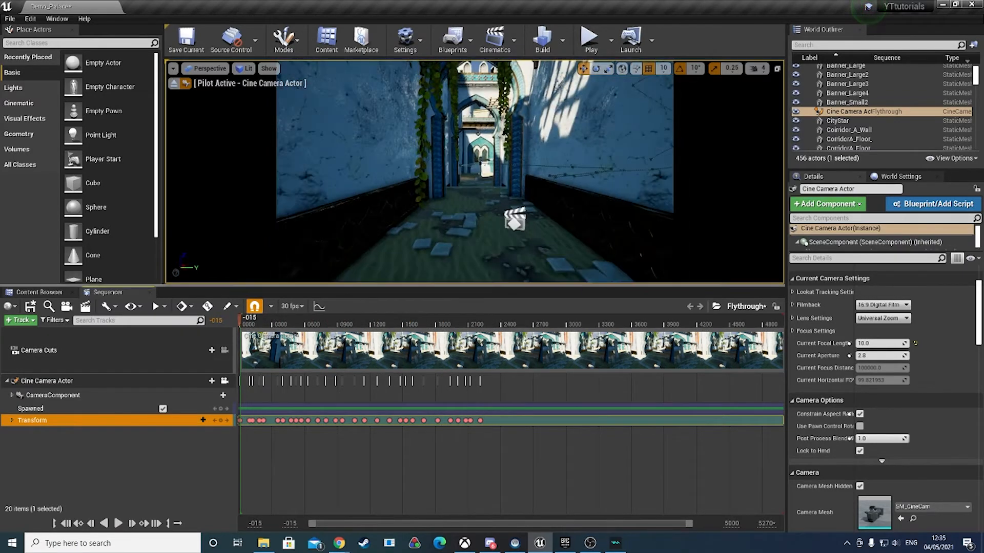
{"action": "key", "text": "space"}
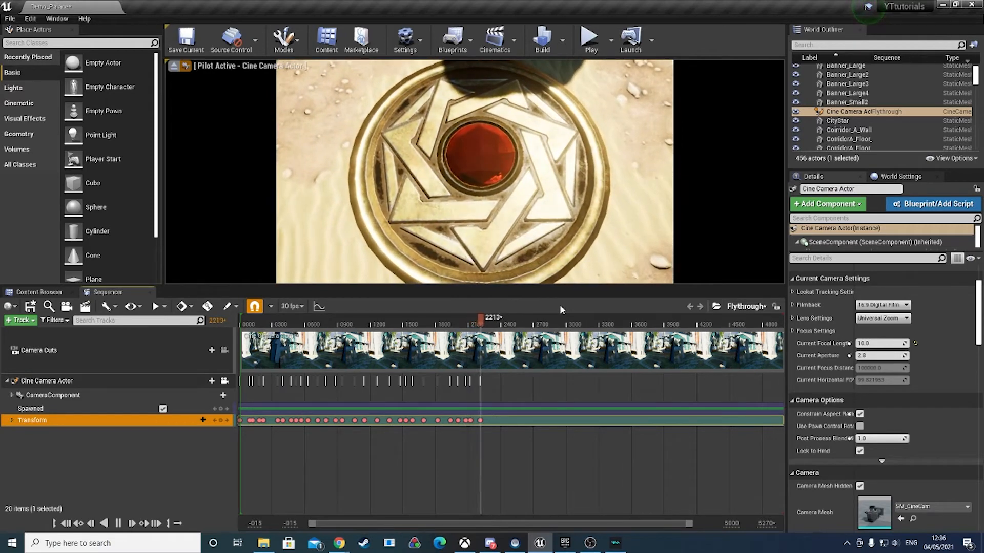
{"action": "key", "text": "space"}
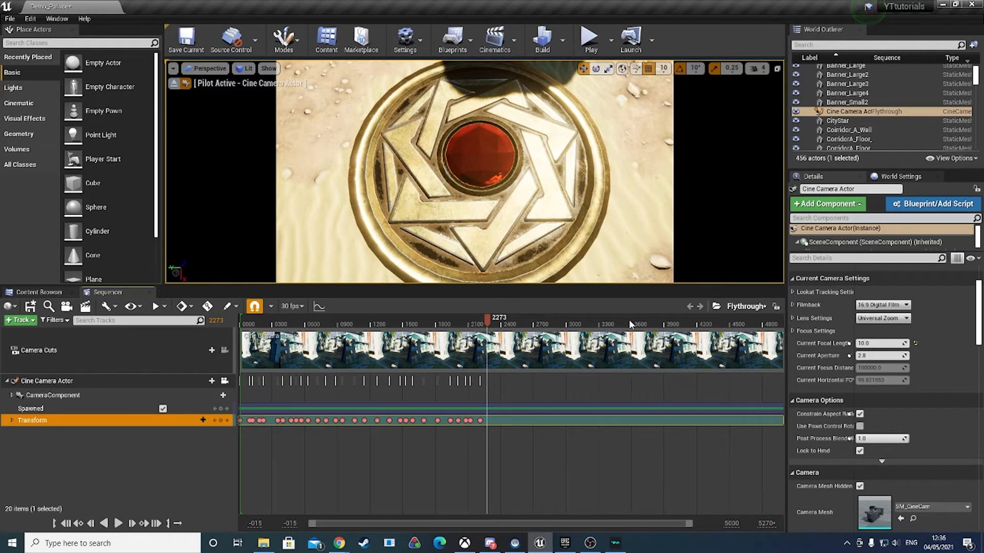
Step: Shorten the playback range to end just after the last keyframe and trim the Camera Cuts section to match
{"action": "left_click_drag", "start_coordinate": [488, 324], "coordinate": [484, 325]}
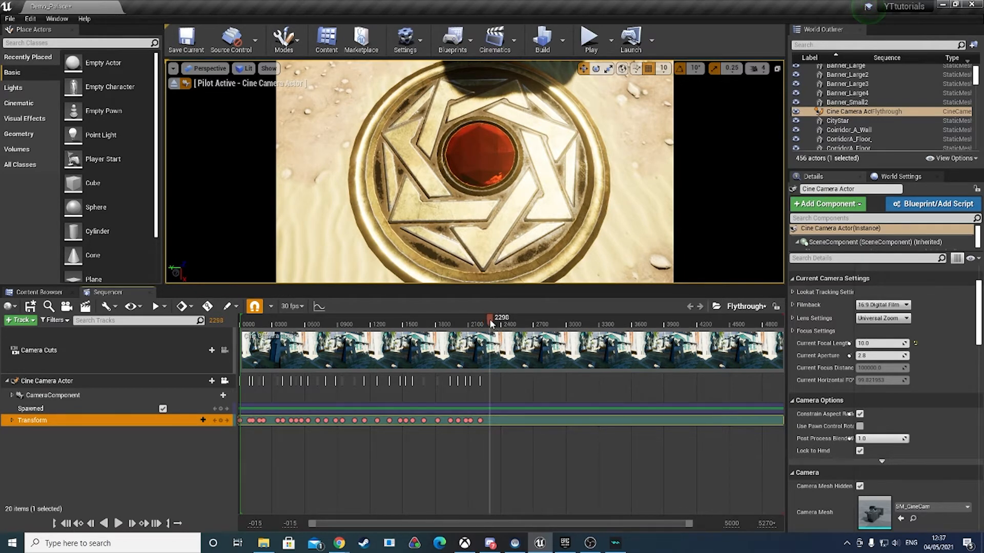
{"action": "left_click_drag", "start_coordinate": [491, 323], "coordinate": [489, 323]}
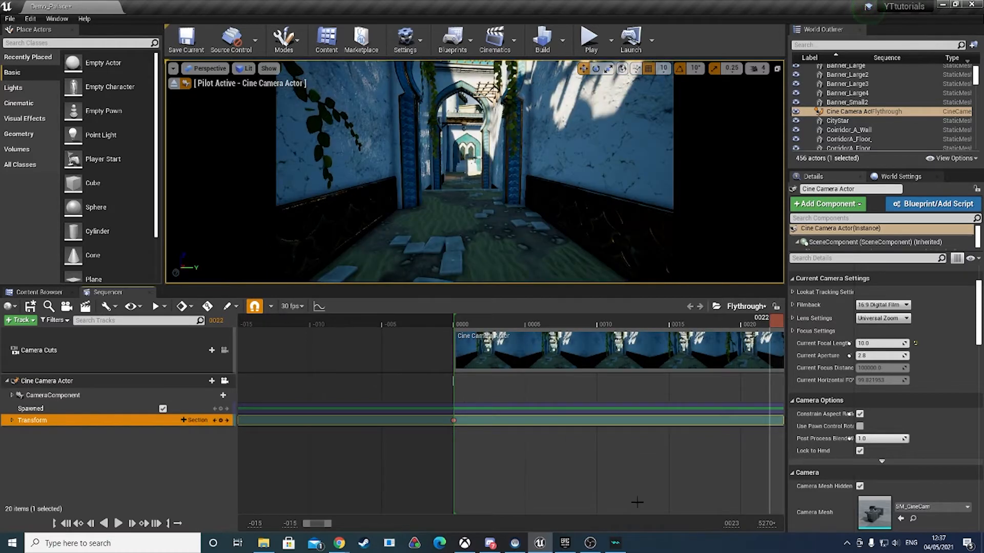
{"action": "left_click_drag", "start_coordinate": [330, 526], "coordinate": [748, 535]}
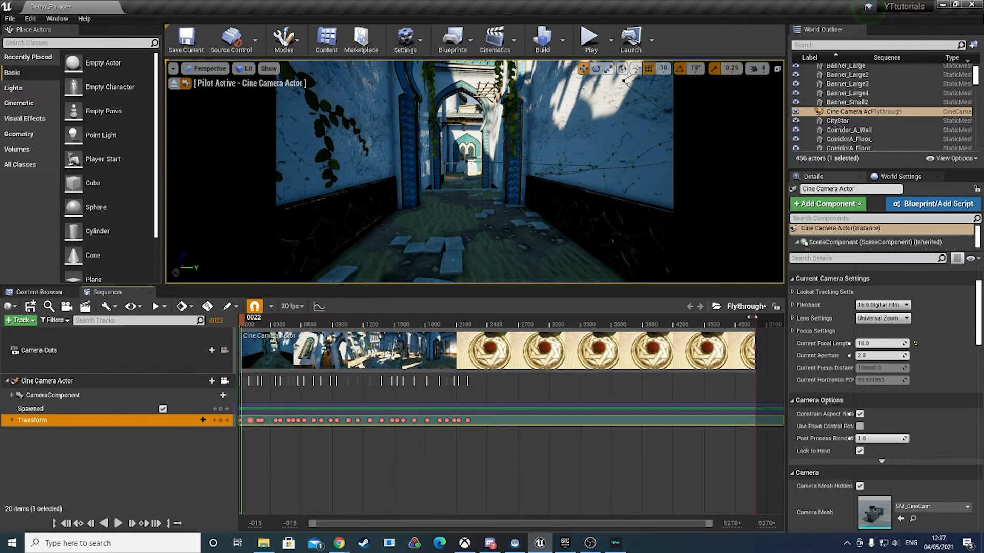
{"action": "left_click_drag", "start_coordinate": [755, 318], "coordinate": [473, 341]}
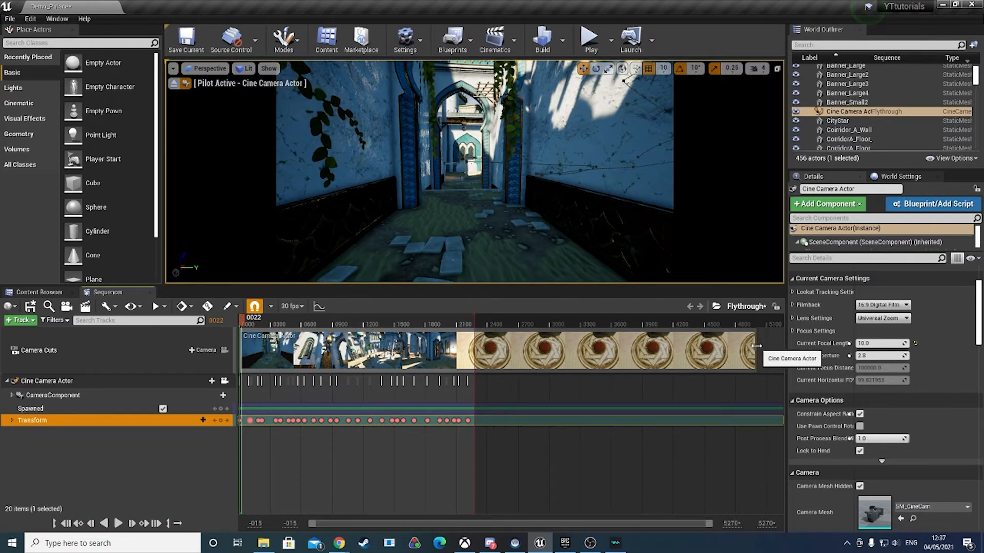
{"action": "left_click_drag", "start_coordinate": [756, 346], "coordinate": [480, 353]}
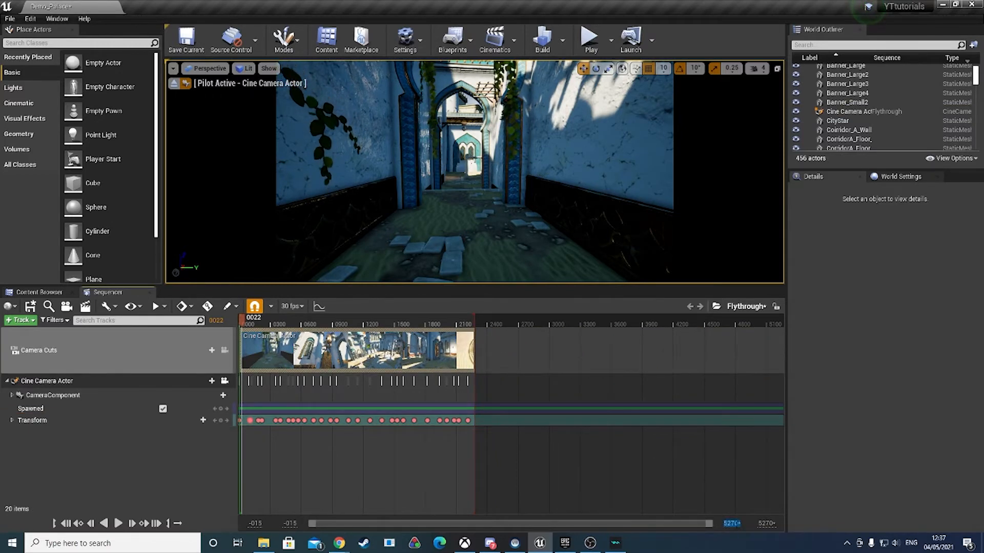
Step: Set the timeline's view range end time to 2300
{"action": "left_click", "coordinate": [733, 525]}
{"action": "type", "text": "23"}
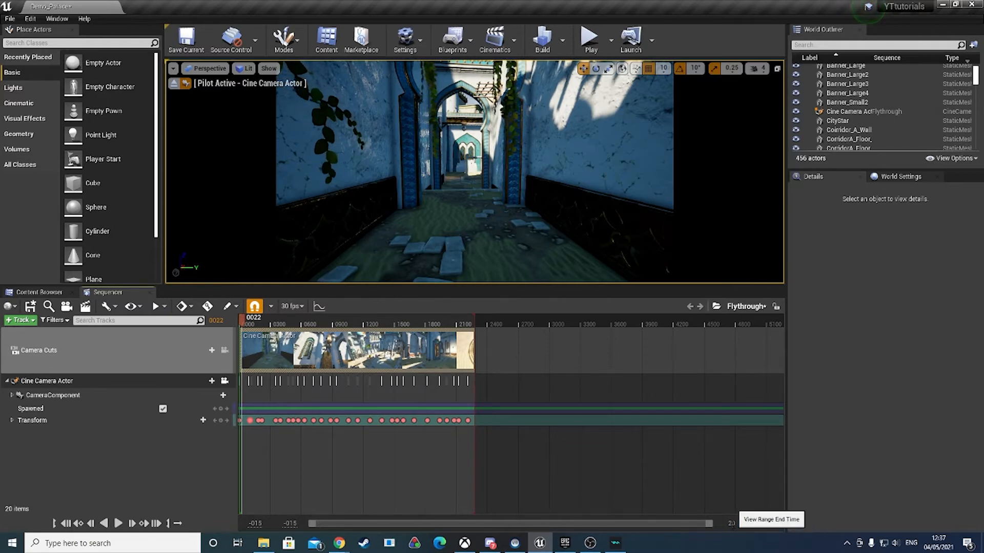
{"action": "type", "text": "00"}
{"action": "key", "text": "Return"}
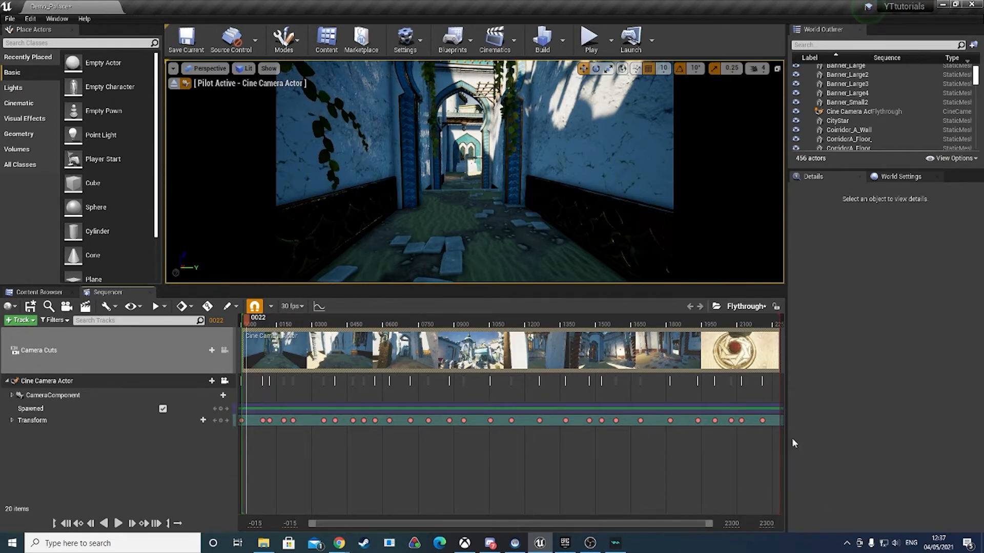
Step: Check the sequence's last frame, briefly play the opening of the camera move, and return the playhead to the start
{"action": "left_click", "coordinate": [780, 320]}
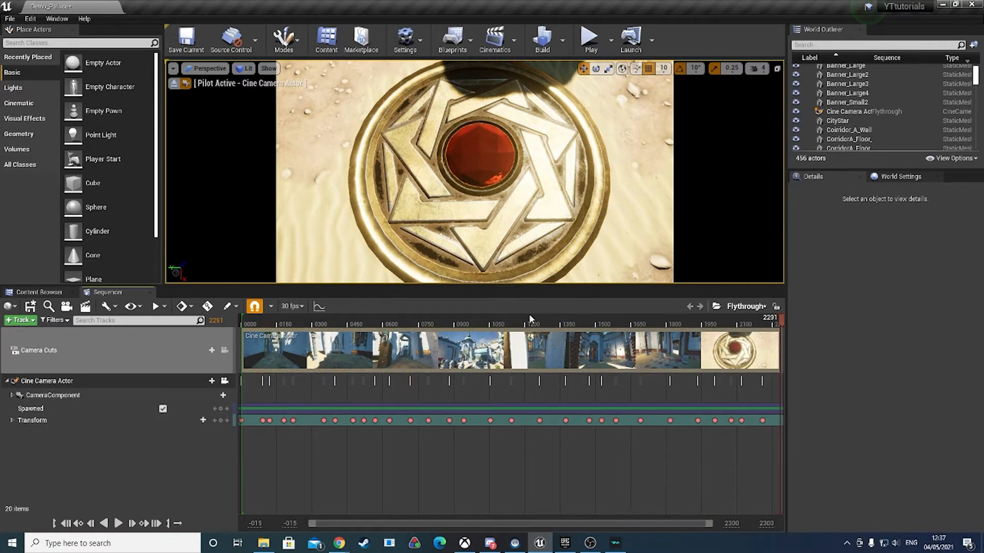
{"action": "left_click_drag", "start_coordinate": [262, 323], "coordinate": [242, 323]}
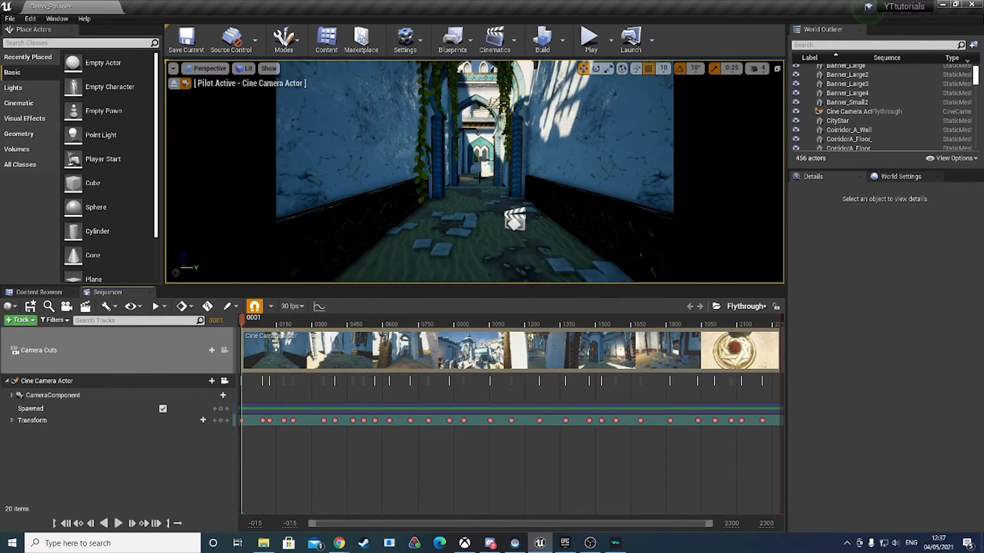
{"action": "key", "text": "space"}
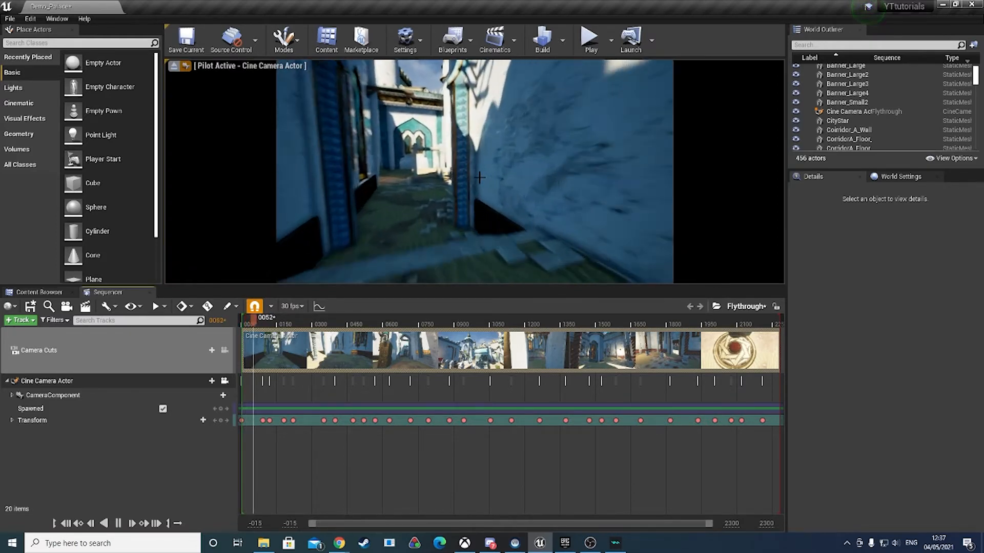
{"action": "key", "text": "space"}
{"action": "left_click_drag", "start_coordinate": [260, 318], "coordinate": [231, 309]}
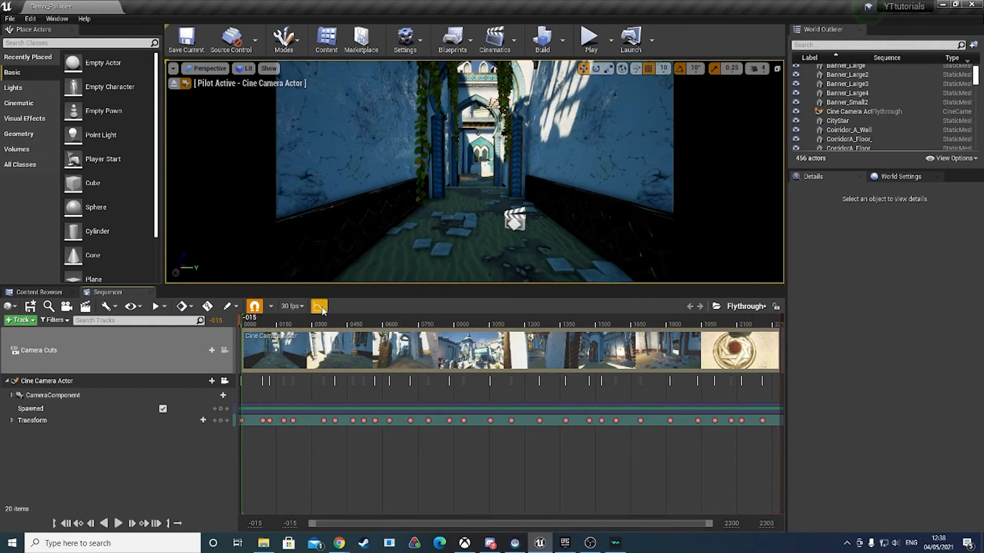
Step: Play-test the level by walking the first-person character through the palace corridor, and stop the session
{"action": "left_click", "coordinate": [584, 41]}
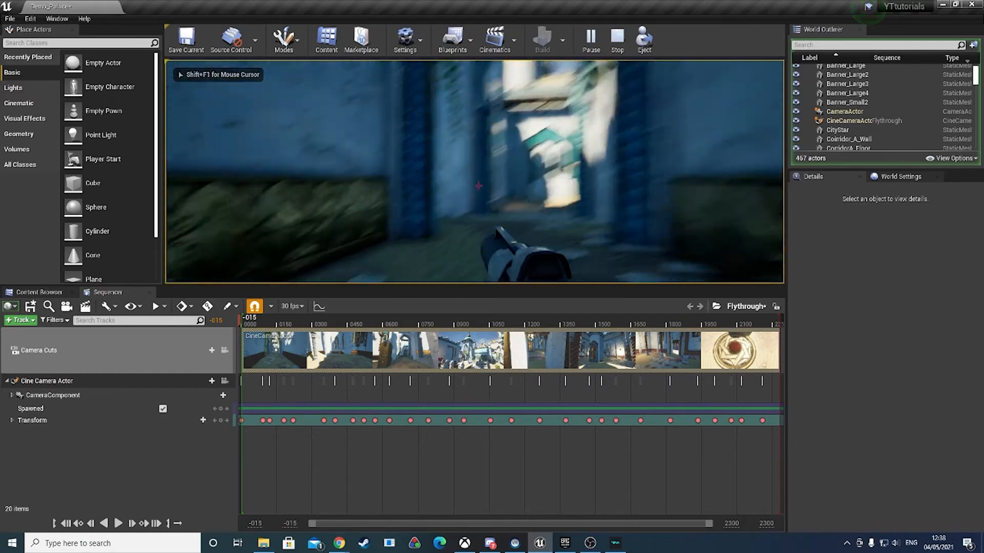
{"action": "key", "text": "w"}
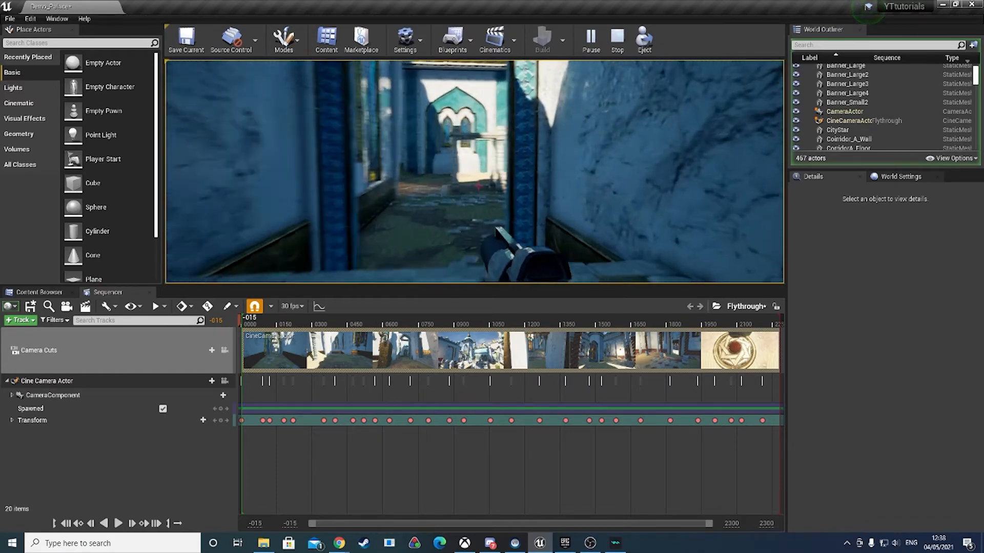
{"action": "key", "text": "w"}
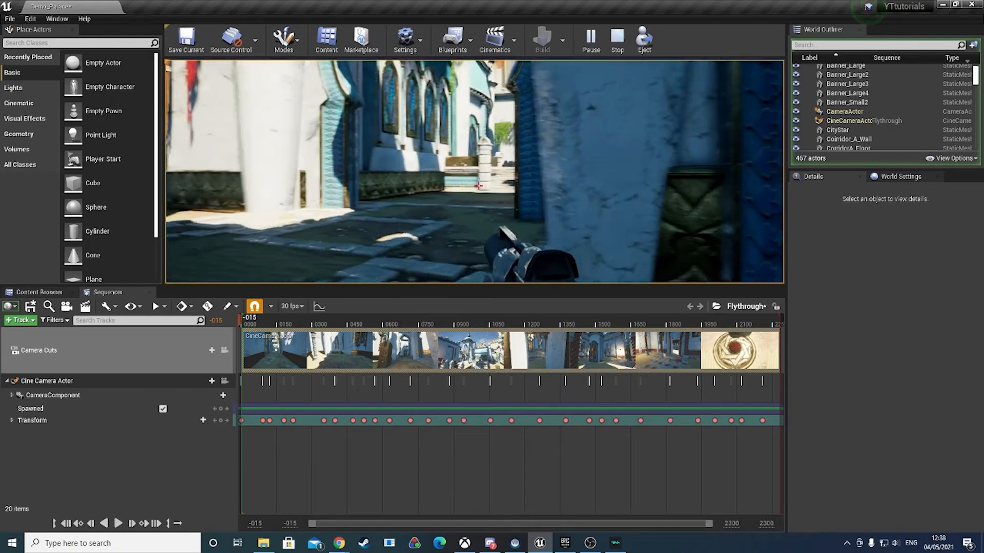
{"action": "key", "text": "w"}
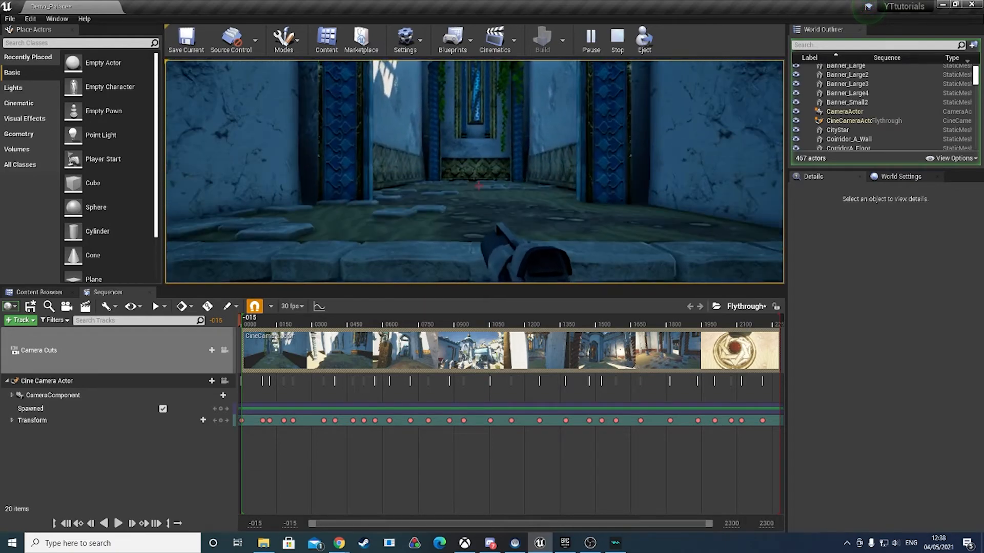
{"action": "key", "text": "Escape"}
Step: Select and focus on the Flythrough level sequence actor in the corridor, and enable its Auto Play option
{"action": "left_click", "coordinate": [462, 157]}
{"action": "key", "text": "f"}
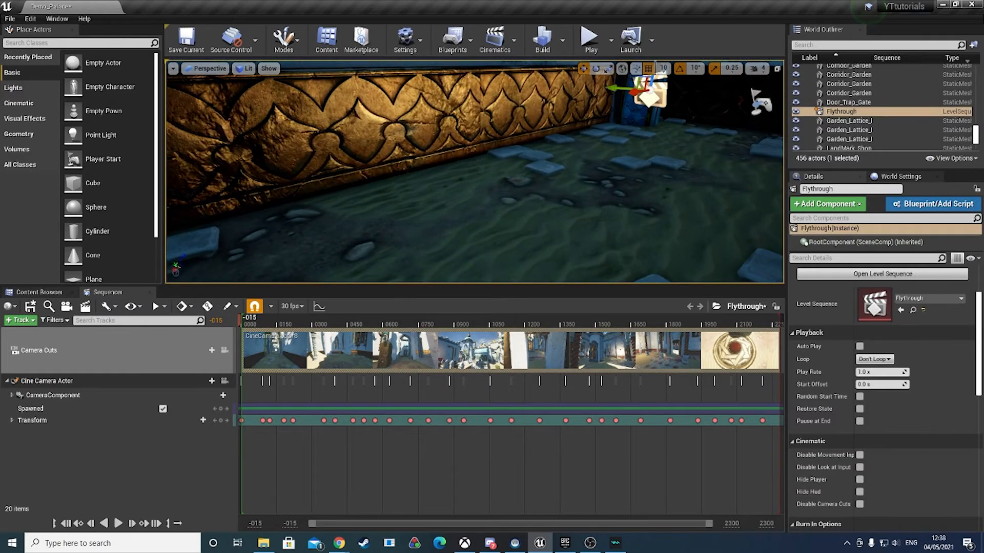
{"action": "right_click_drag", "start_coordinate": [519, 175], "coordinate": [584, 177]}
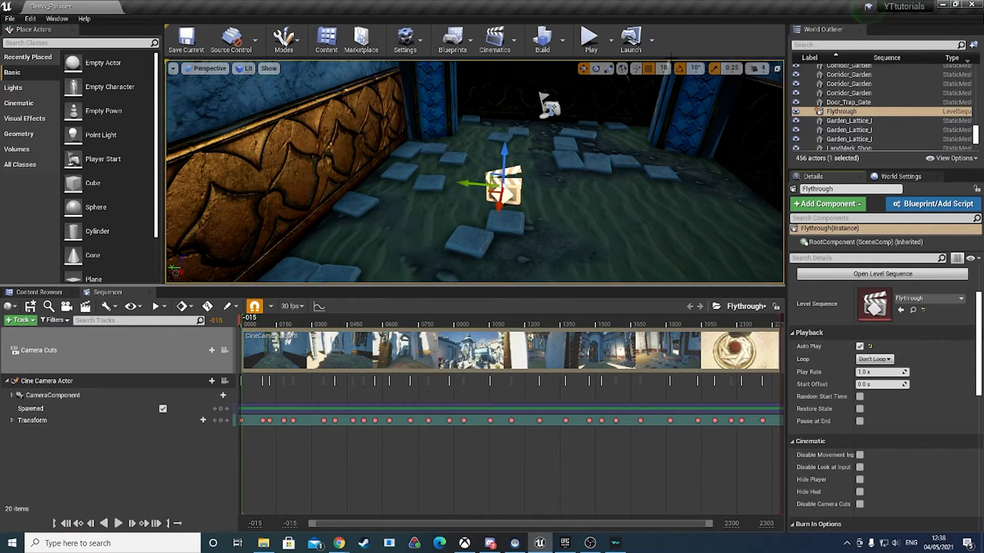
Step: Play-test the level with the Flythrough auto-playing, stop the session, and disable the sequence actor's Auto Play option
{"action": "left_click", "coordinate": [588, 38]}
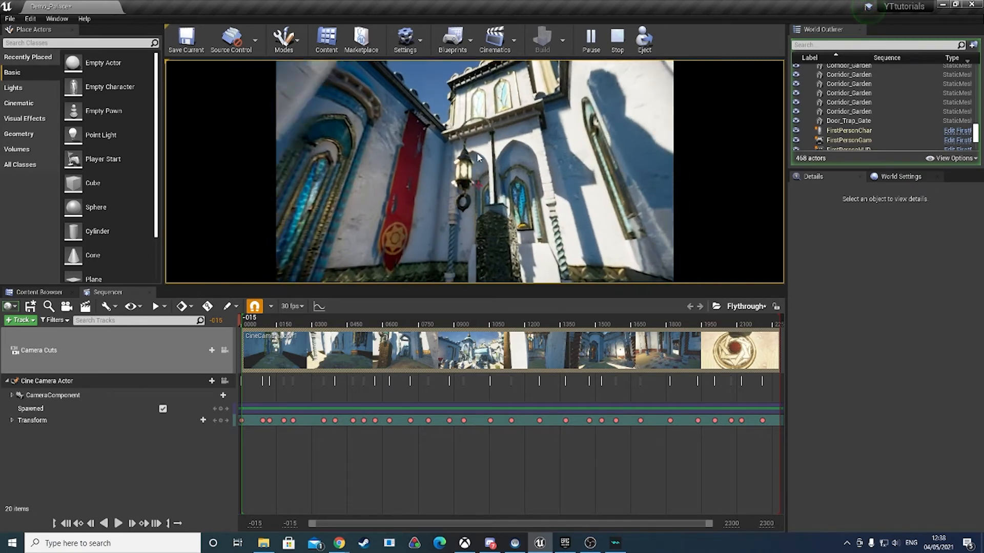
{"action": "key", "text": "Escape"}
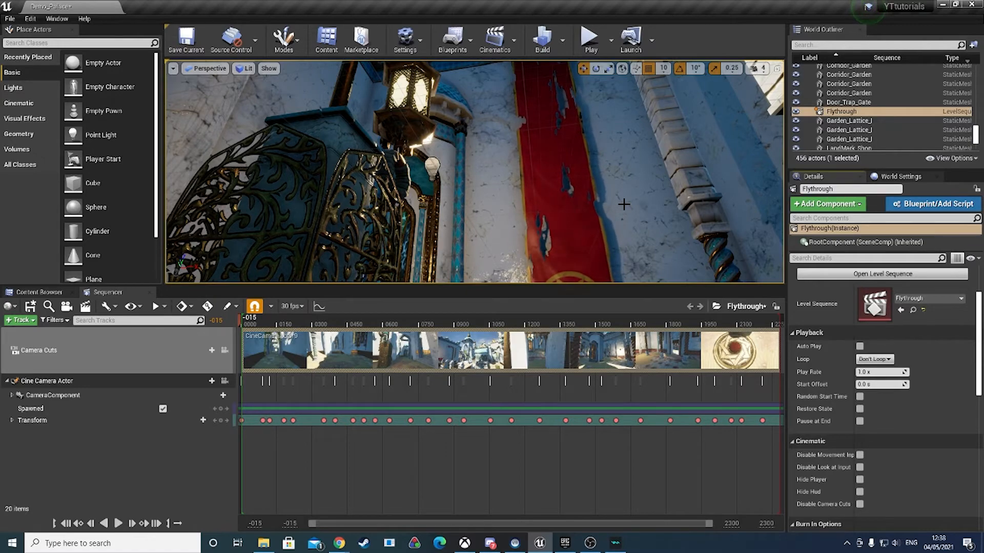
{"action": "right_click_drag", "start_coordinate": [551, 201], "coordinate": [579, 208]}
{"action": "key", "text": "w"}
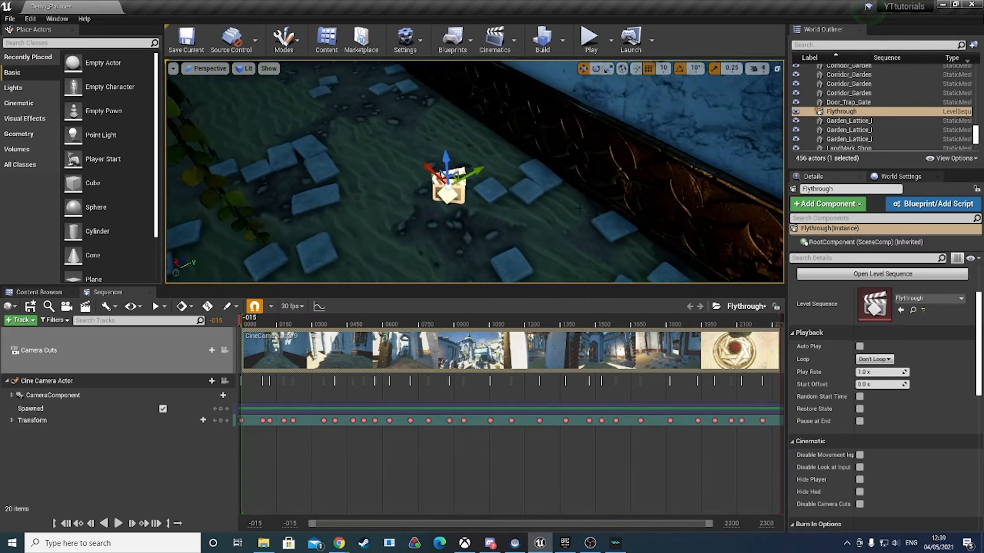
Step: Play-test the level with Flythrough's Auto Play off and again with it on, stopping each session and refocusing on the actor
{"action": "left_click", "coordinate": [588, 41]}
{"action": "key", "text": "Escape"}
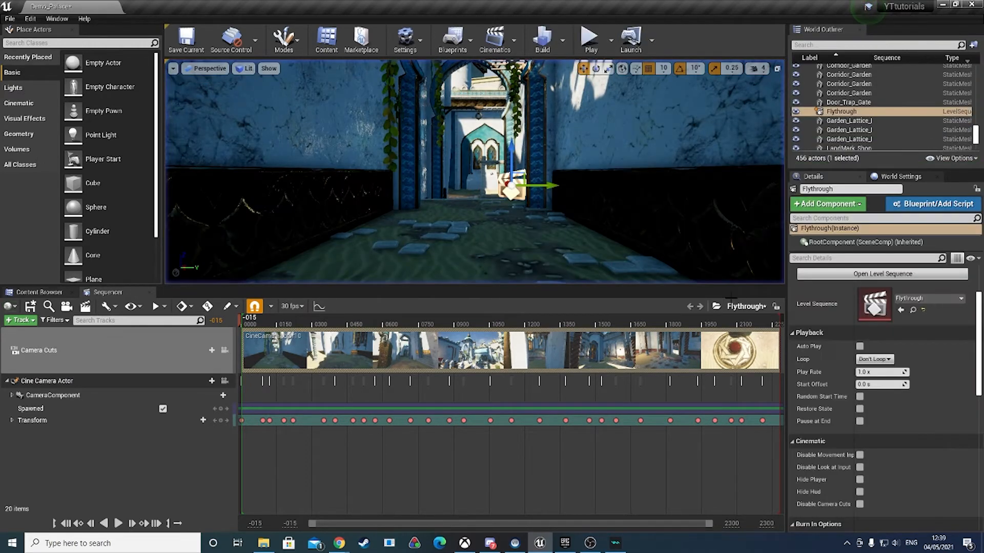
{"action": "left_click", "coordinate": [592, 41]}
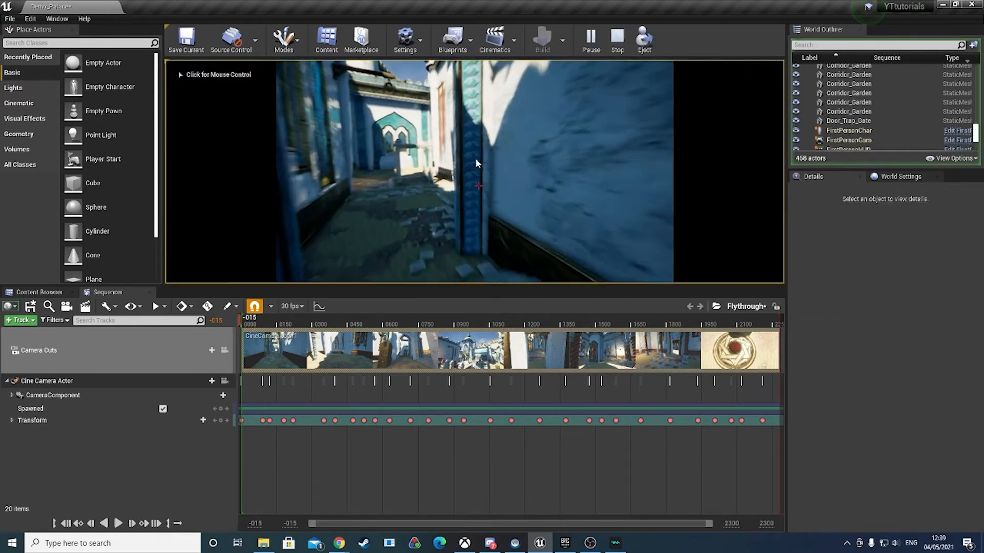
{"action": "key", "text": "Escape"}
{"action": "key", "text": "f"}
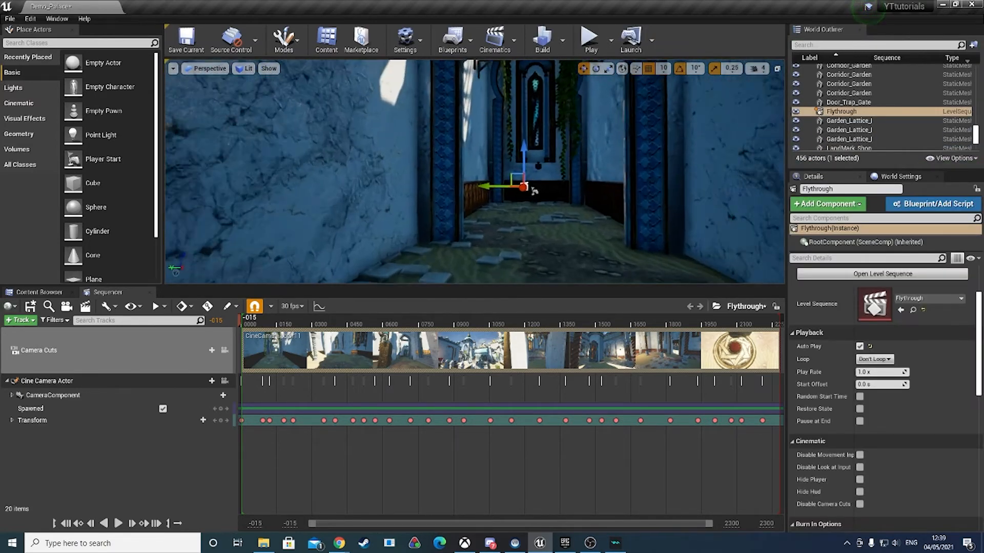
Step: Disable Auto Play on the Flythrough actor and enable its Hide Player and Hide Hud options
{"action": "key", "text": "w"}
{"action": "right_click_drag", "start_coordinate": [473, 172], "coordinate": [354, 241]}
{"action": "key", "text": "s"}
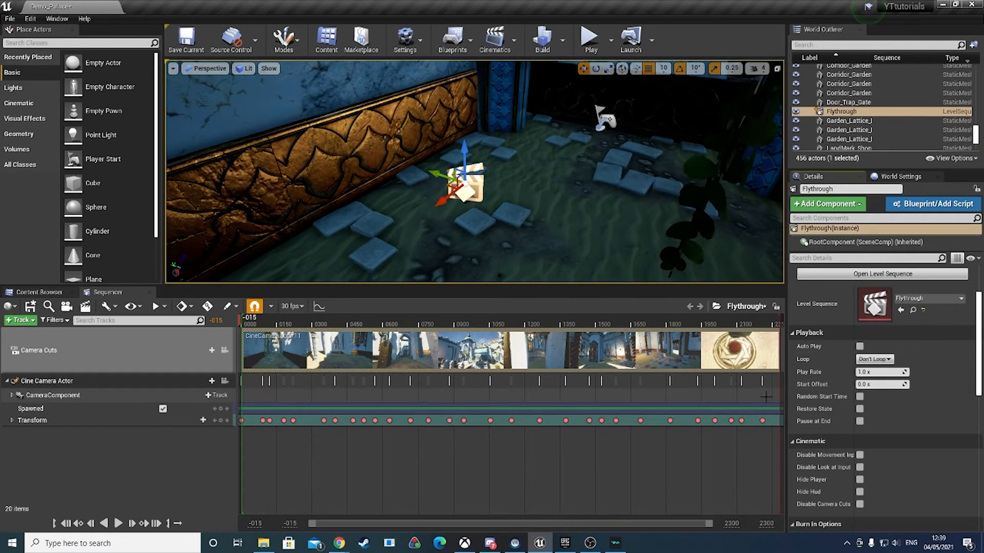
{"action": "scroll", "coordinate": [874, 385], "scroll_direction": "down", "scroll_amount": 3}
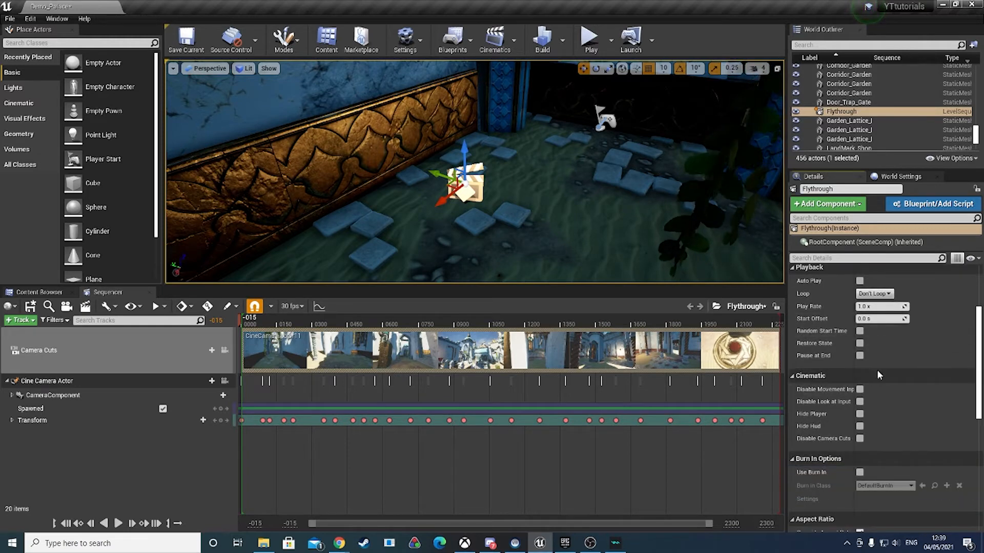
{"action": "left_click", "coordinate": [860, 414]}
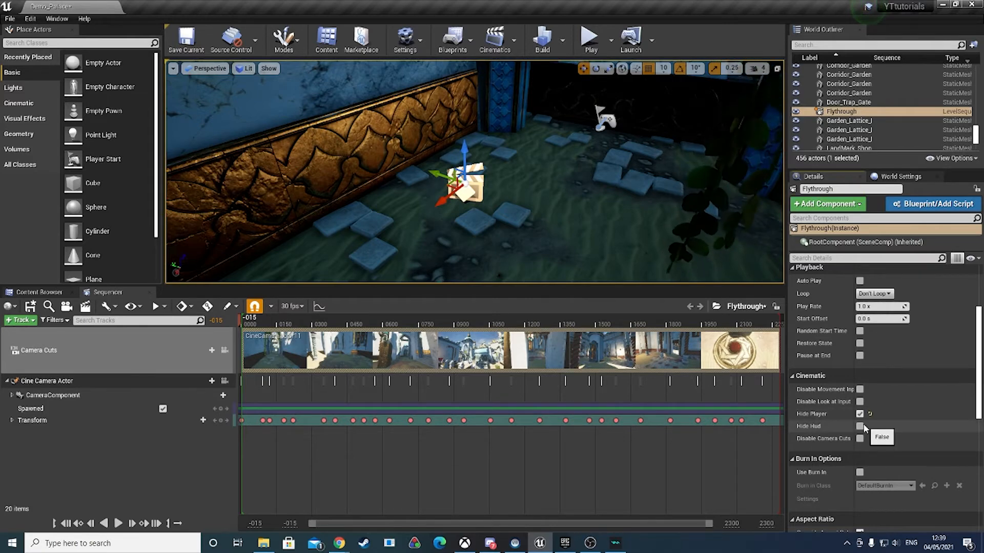
{"action": "key", "text": "w"}
{"action": "right_click_drag", "start_coordinate": [666, 215], "coordinate": [707, 195]}
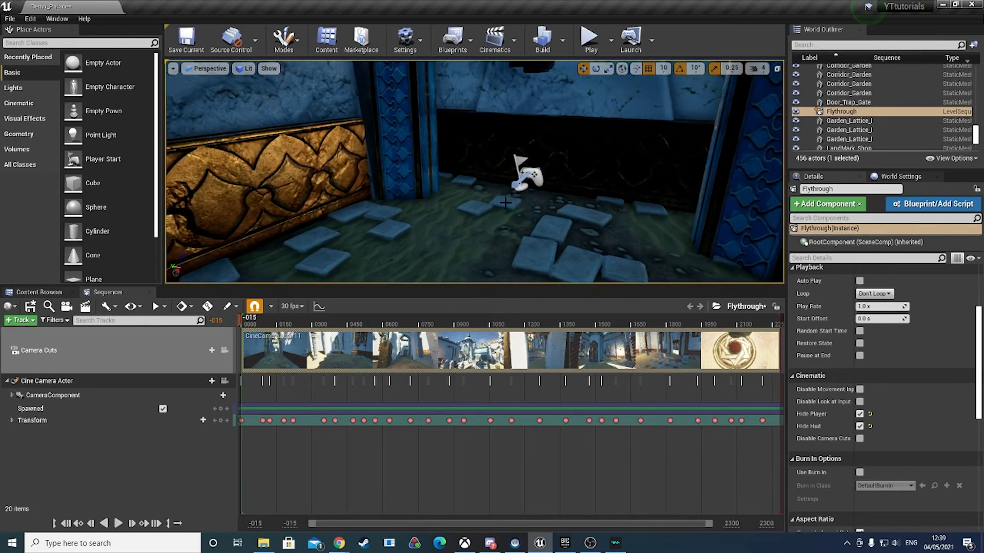
{"action": "right_click_drag", "start_coordinate": [547, 203], "coordinate": [425, 189]}
{"action": "key", "text": "s"}
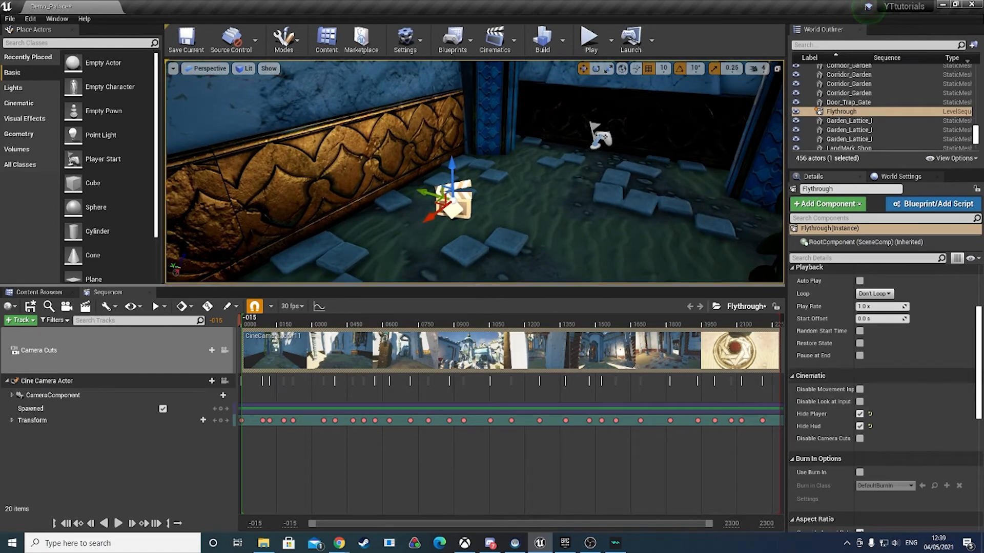
Step: Play-test the hidden player and HUD settings, first with Auto Play off and again with it on, stopping each session
{"action": "left_click", "coordinate": [588, 45]}
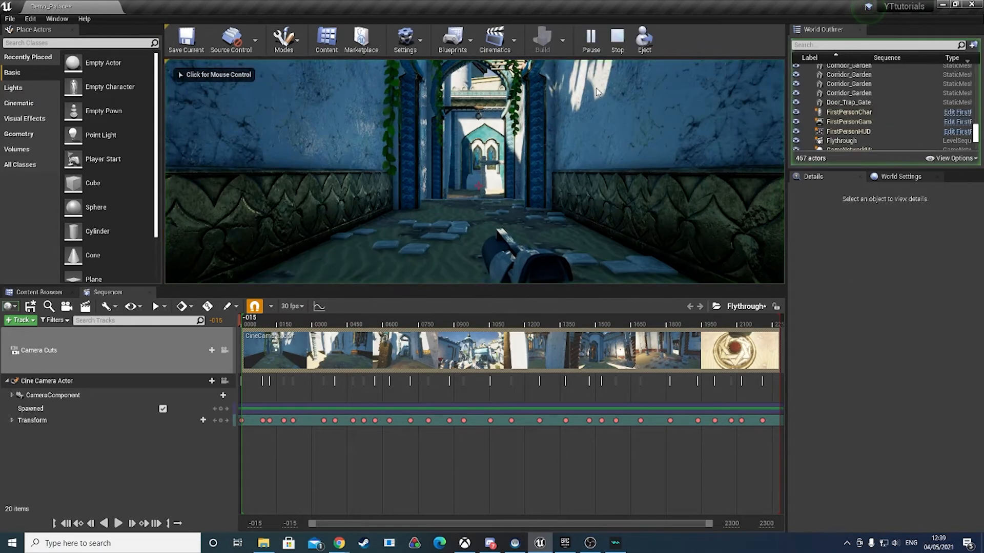
{"action": "left_click", "coordinate": [619, 44]}
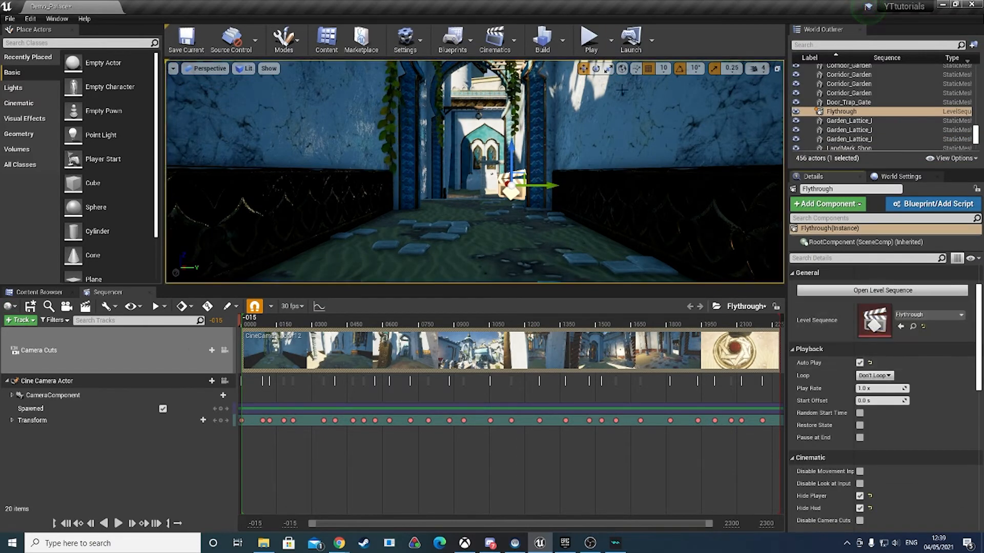
{"action": "left_click", "coordinate": [589, 40]}
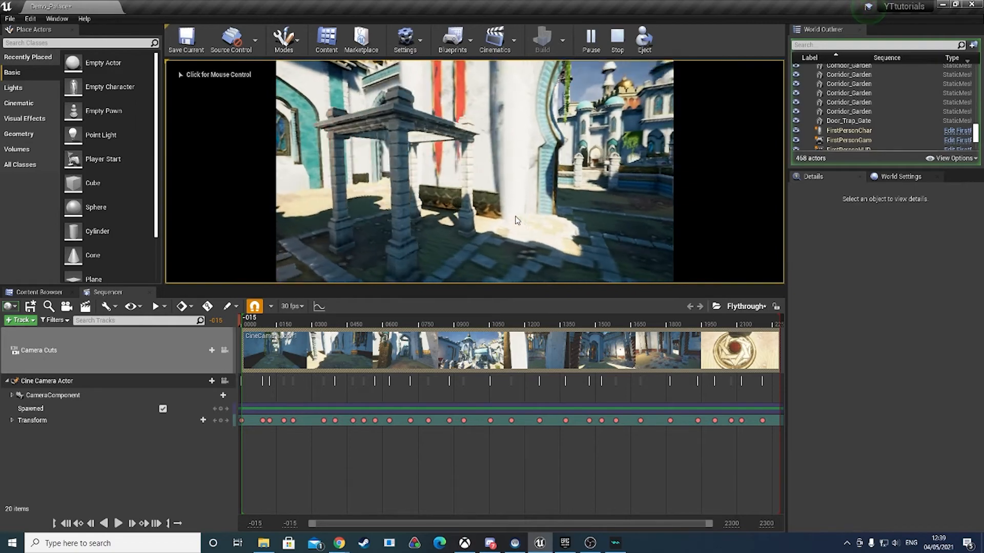
{"action": "key", "text": "Escape"}
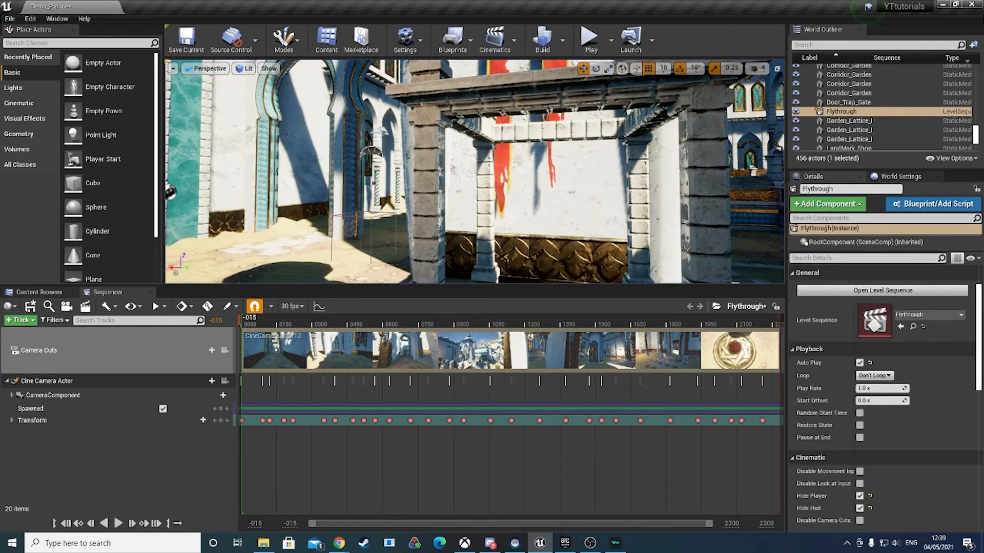
Step: Return to the Flythrough sequence actor in the corridor and disable its Auto Play option
{"action": "key", "text": "w"}
{"action": "right_click_drag", "start_coordinate": [475, 171], "coordinate": [489, 213]}
{"action": "key", "text": "w"}
{"action": "key", "text": "w"}
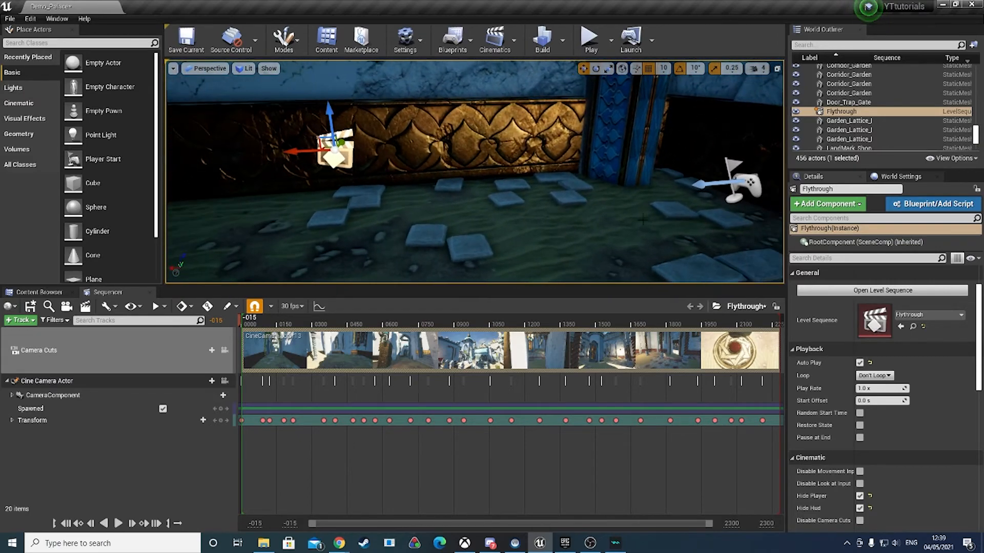
{"action": "left_click", "coordinate": [860, 362]}
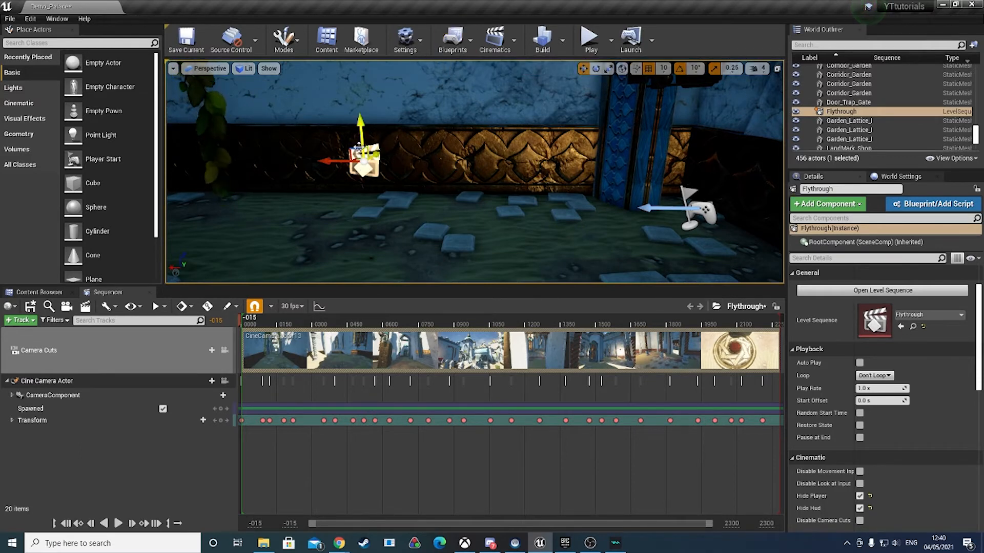
Step: Select the Flythrough actor in the level and open the Level Blueprint
{"action": "left_click", "coordinate": [834, 114]}
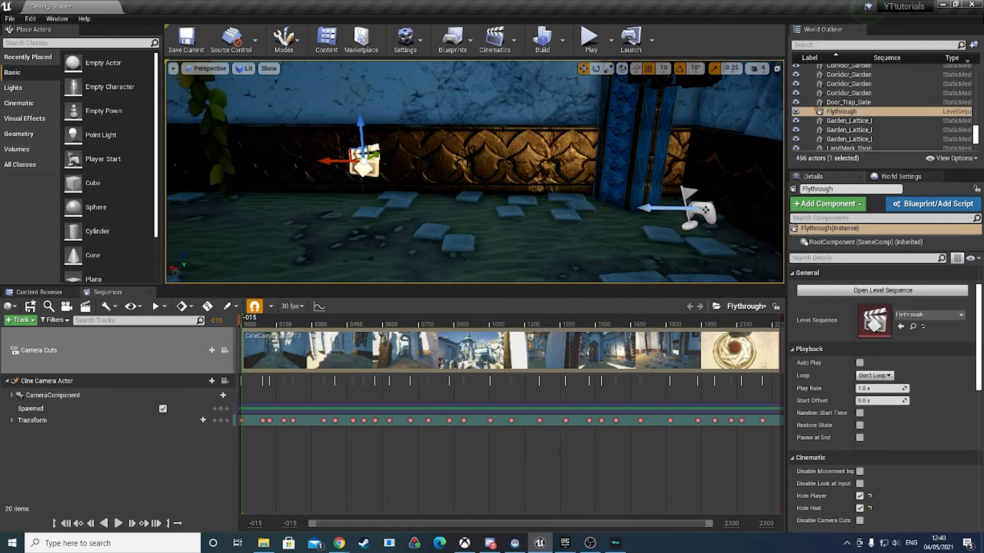
{"action": "left_click", "coordinate": [454, 40]}
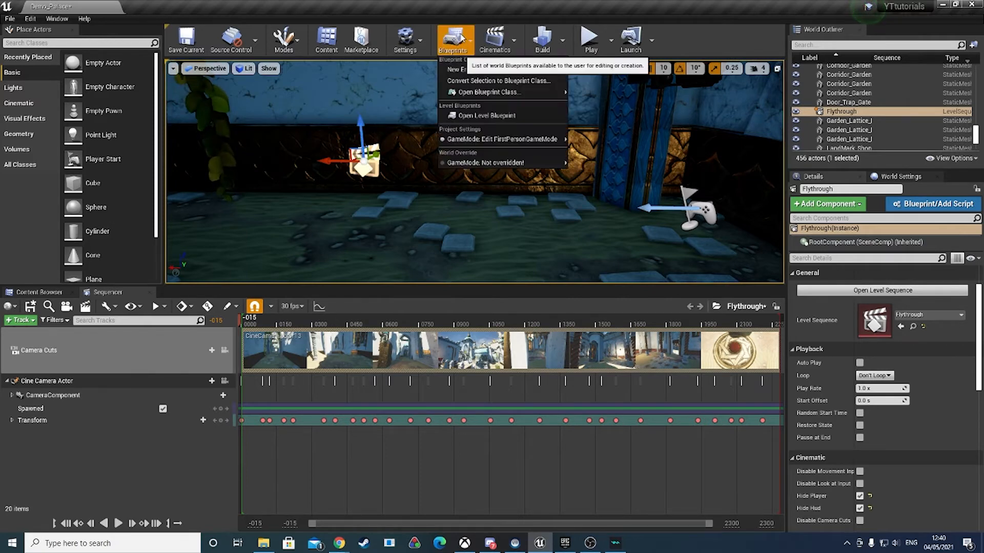
{"action": "left_click", "coordinate": [478, 116]}
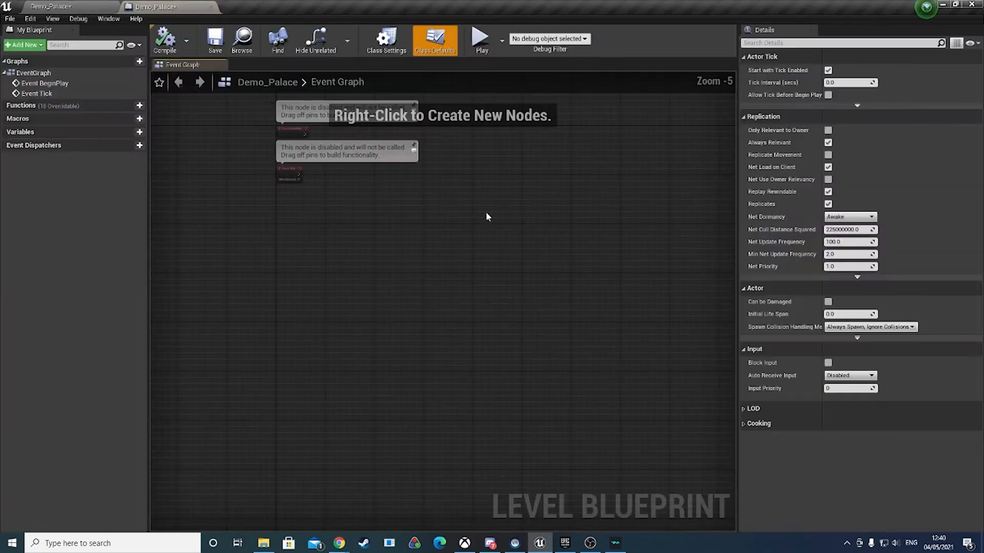
Step: Create a reference to the Flythrough actor in an empty area of the Event Graph below the default events
{"action": "right_click_drag", "start_coordinate": [364, 210], "coordinate": [537, 302]}
{"action": "scroll", "coordinate": [451, 246], "scroll_direction": "up", "scroll_amount": 3}
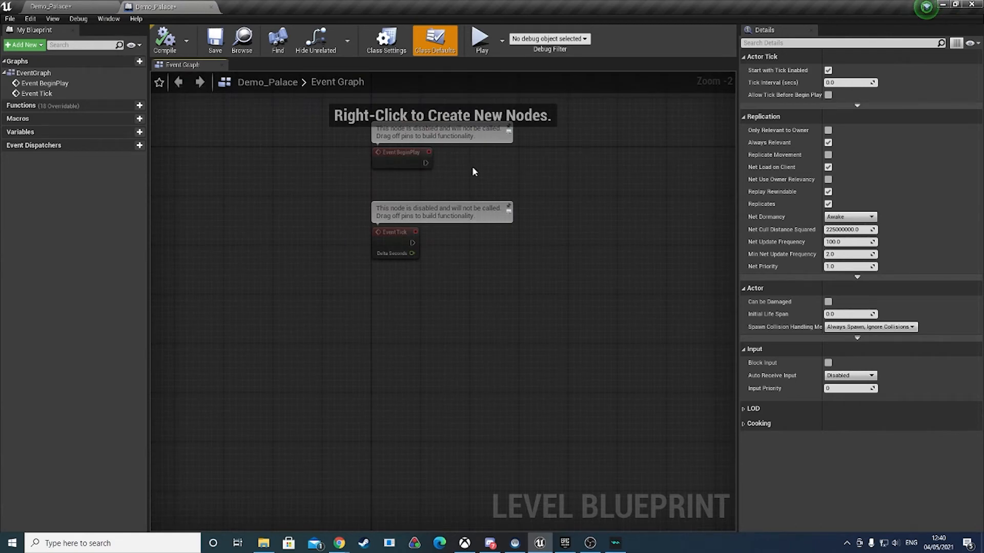
{"action": "right_click_drag", "start_coordinate": [468, 197], "coordinate": [476, 158]}
{"action": "right_click_drag", "start_coordinate": [398, 117], "coordinate": [395, 145]}
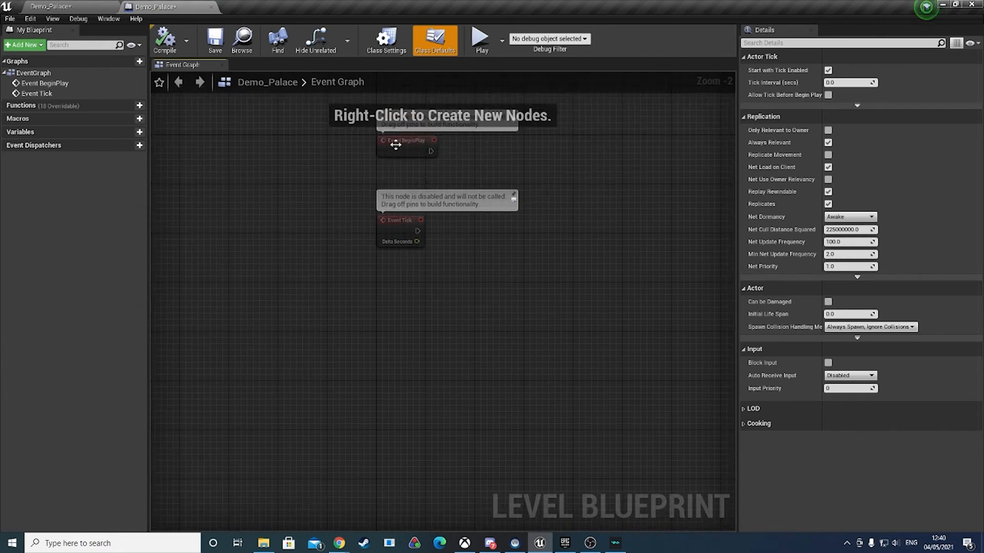
{"action": "right_click_drag", "start_coordinate": [439, 249], "coordinate": [361, 90]}
{"action": "scroll", "coordinate": [356, 182], "scroll_direction": "up", "scroll_amount": 2}
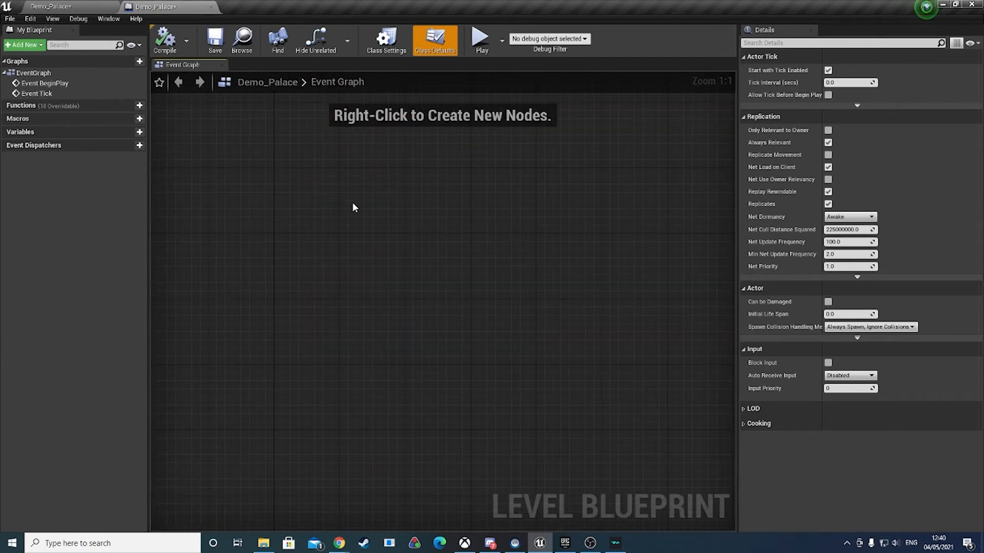
{"action": "right_click", "coordinate": [437, 227]}
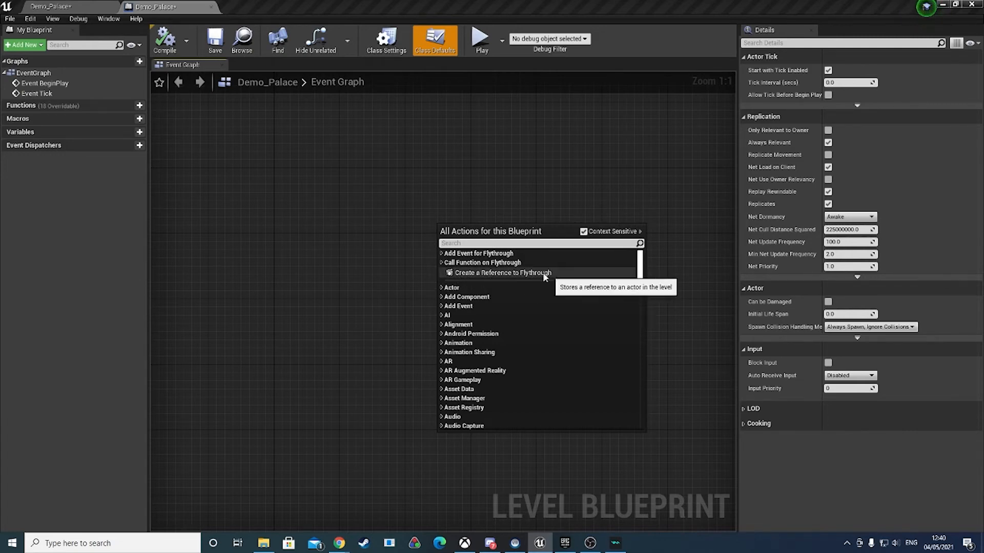
{"action": "left_click", "coordinate": [473, 276]}
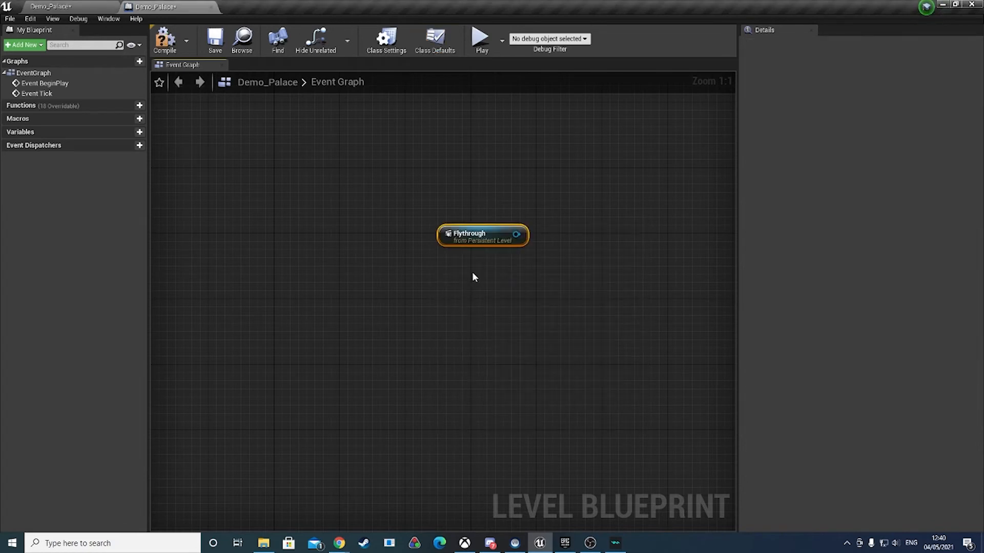
{"action": "left_click_drag", "start_coordinate": [469, 239], "coordinate": [494, 273]}
{"action": "right_click_drag", "start_coordinate": [503, 204], "coordinate": [485, 233]}
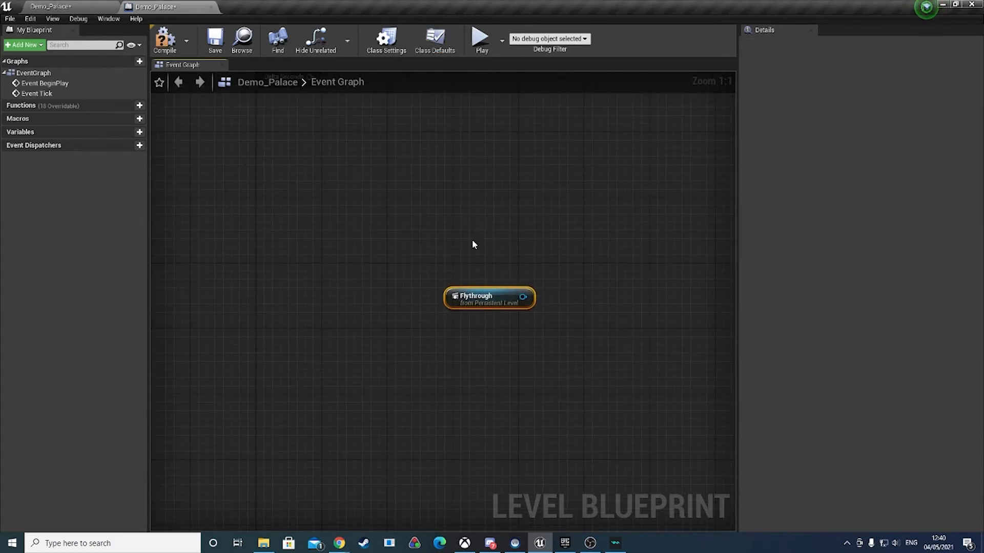
Step: Add a C keyboard event to the graph and place it above and to the left of the Flythrough reference
{"action": "right_click", "coordinate": [418, 200]}
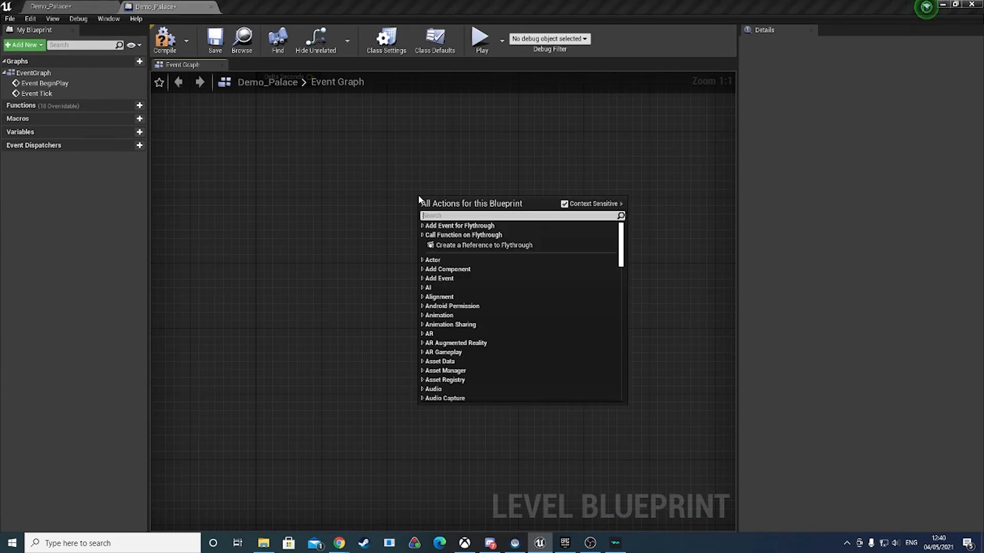
{"action": "type", "text": "c key"}
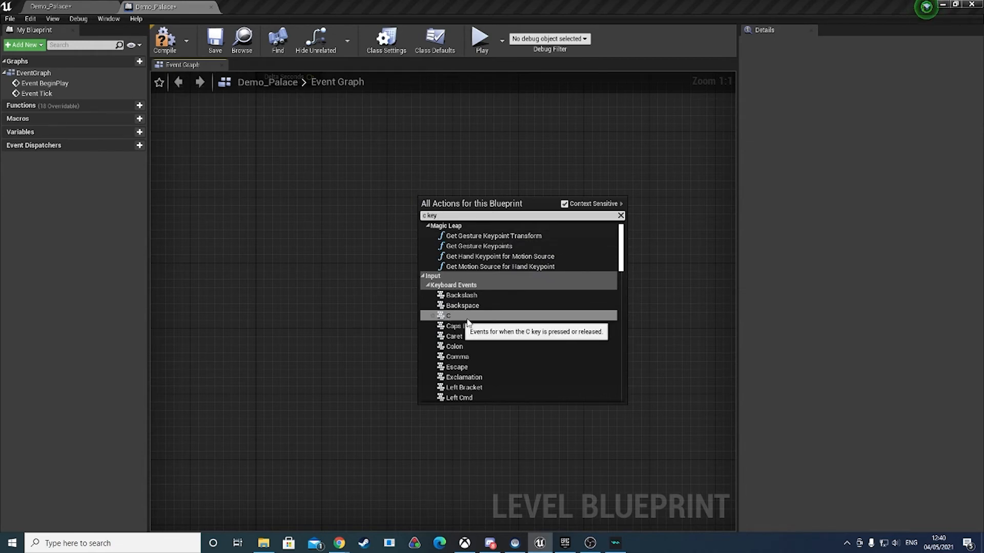
{"action": "left_click", "coordinate": [450, 316]}
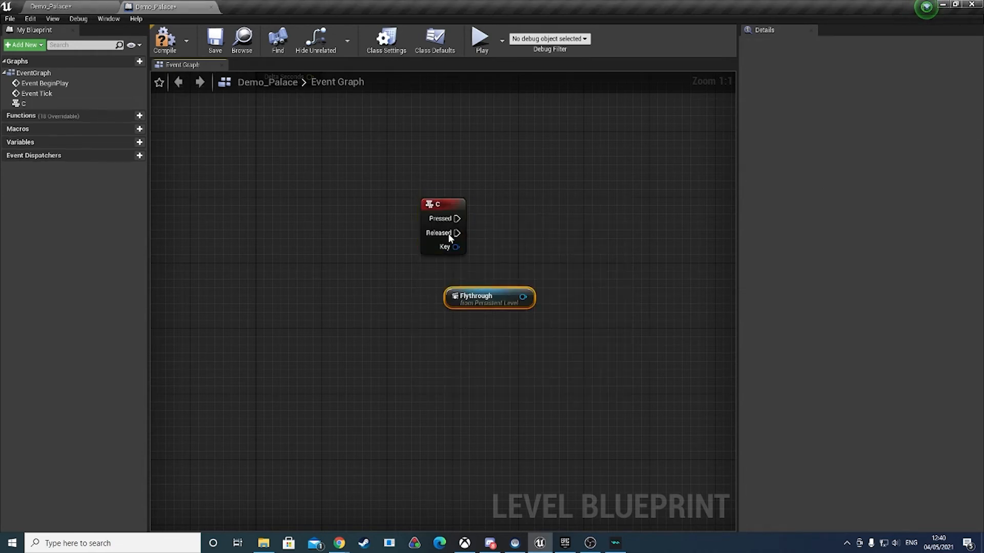
{"action": "left_click_drag", "start_coordinate": [441, 205], "coordinate": [357, 211]}
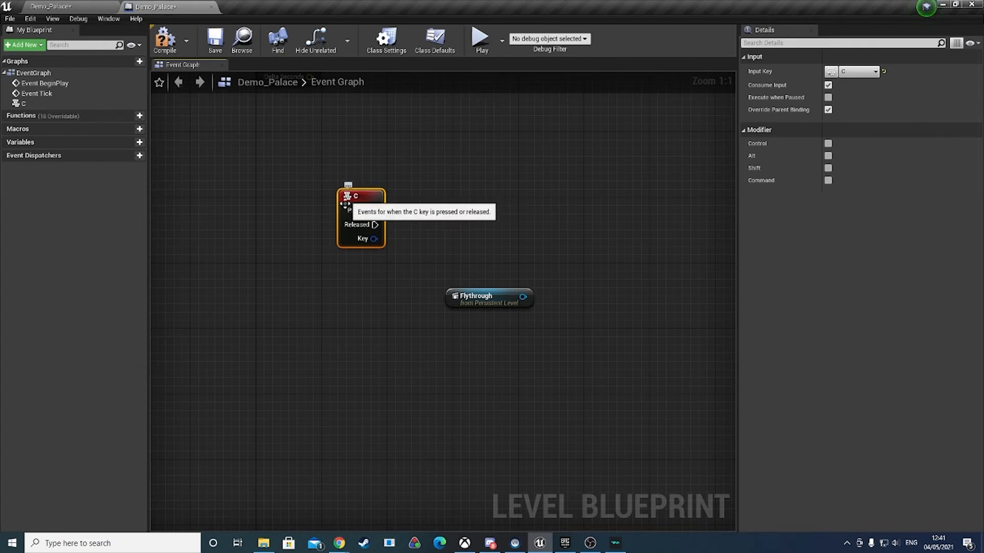
{"action": "left_click_drag", "start_coordinate": [346, 194], "coordinate": [347, 203]}
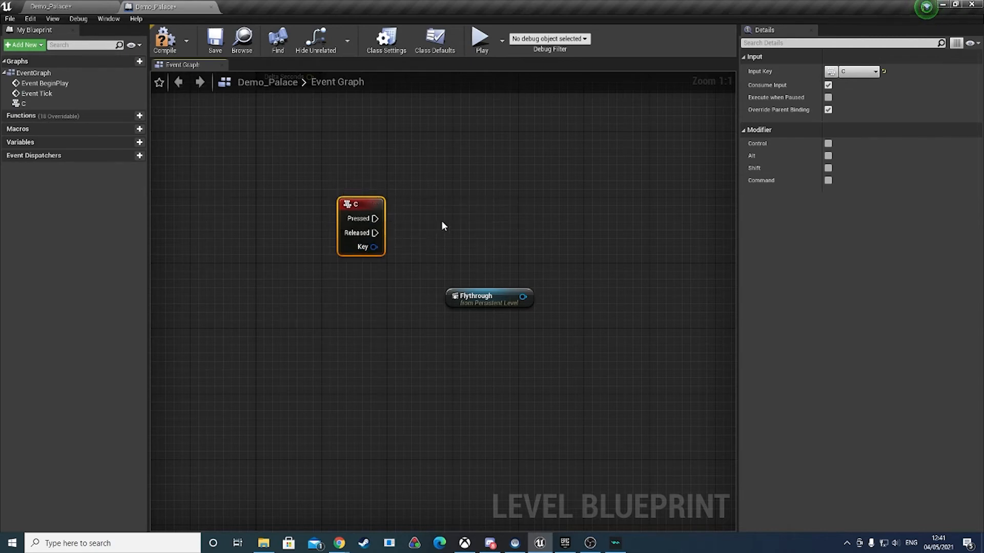
{"action": "left_click_drag", "start_coordinate": [365, 213], "coordinate": [389, 221]}
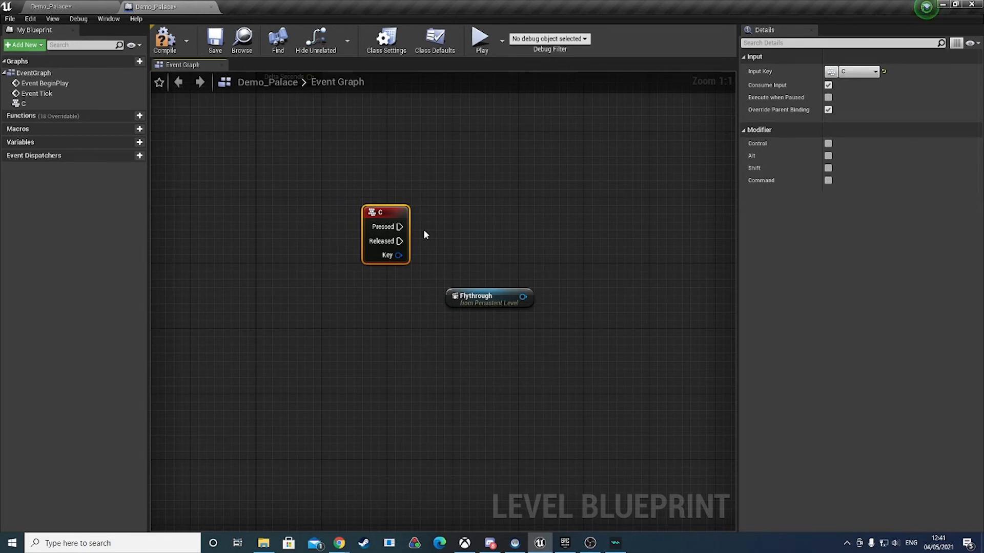
Step: Place the Flythrough reference below the C event and add a Play (SequencePlayer) function from its output
{"action": "right_click_drag", "start_coordinate": [449, 226], "coordinate": [398, 222]}
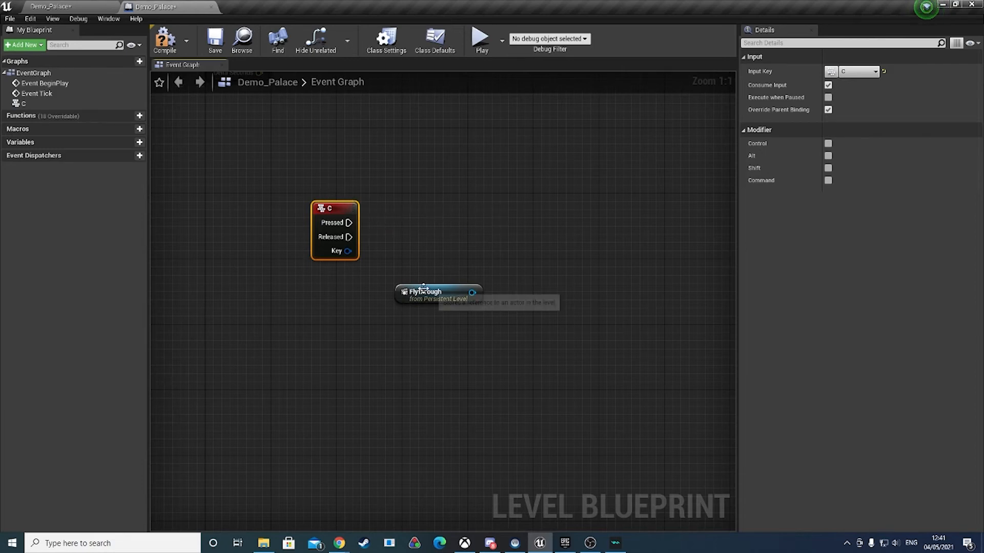
{"action": "mouse_move", "coordinate": [459, 293]}
{"action": "left_mouse_down"}
{"action": "mouse_move", "coordinate": [367, 309]}
{"action": "mouse_move", "coordinate": [481, 299]}
{"action": "mouse_move", "coordinate": [469, 294]}
{"action": "left_mouse_up"}
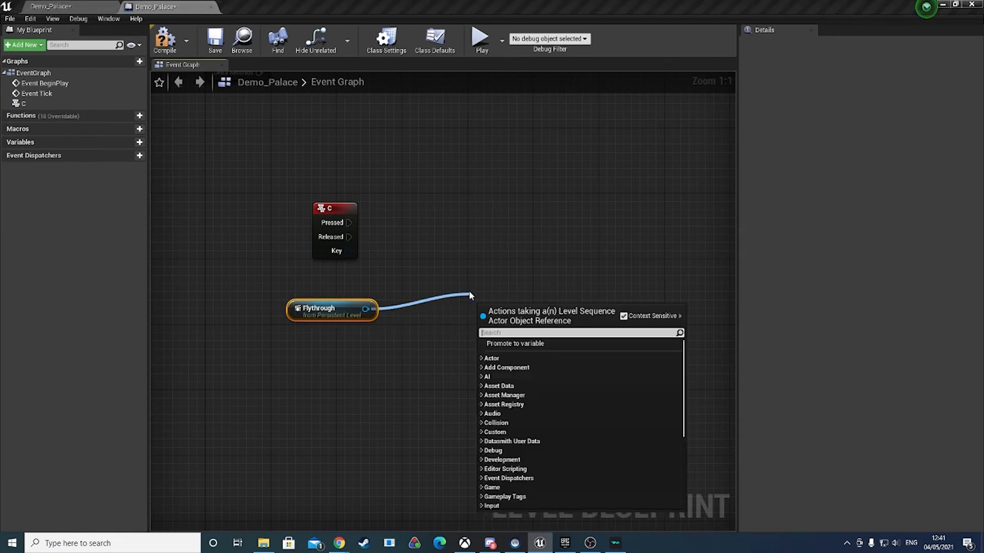
{"action": "type", "text": "play"}
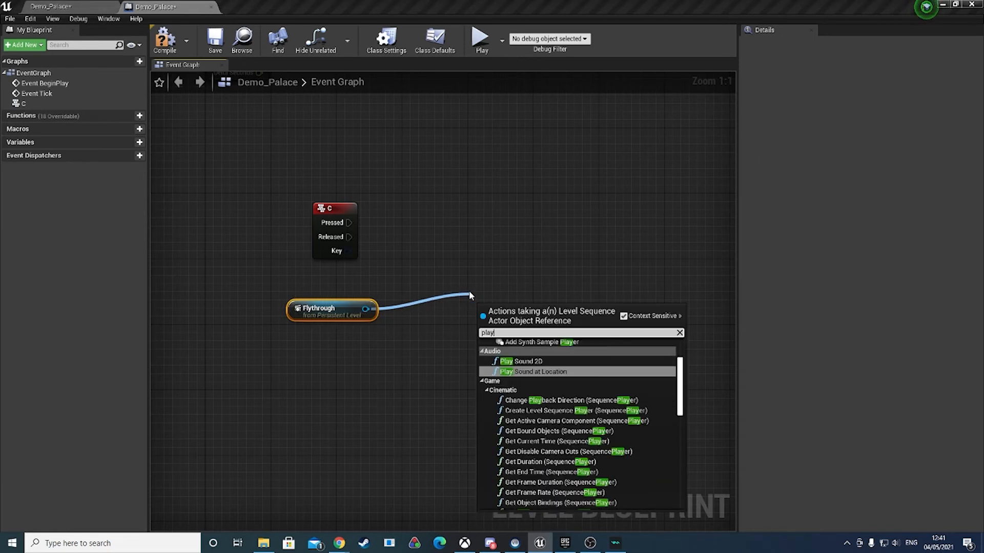
{"action": "scroll", "coordinate": [542, 388], "scroll_direction": "down", "scroll_amount": 2}
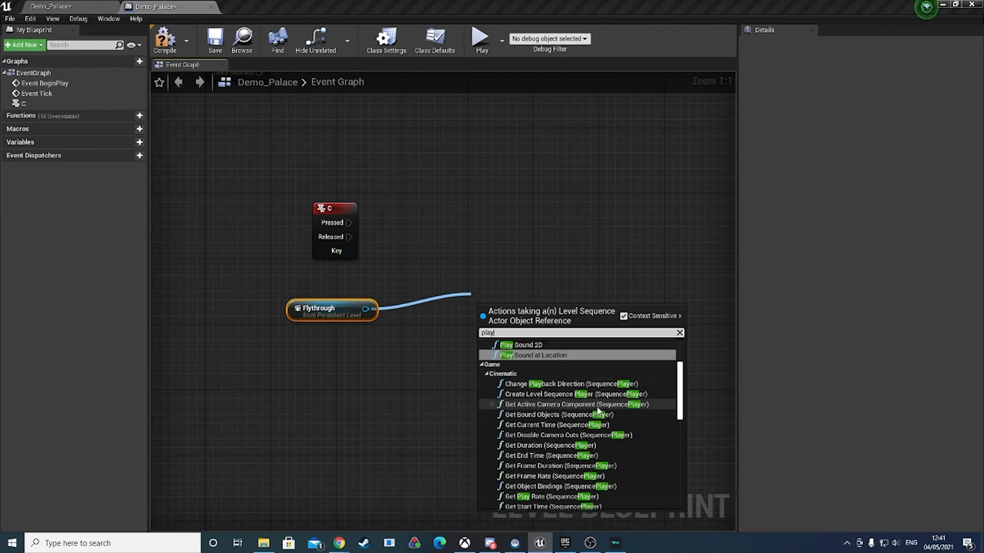
{"action": "scroll", "coordinate": [546, 402], "scroll_direction": "down", "scroll_amount": 3}
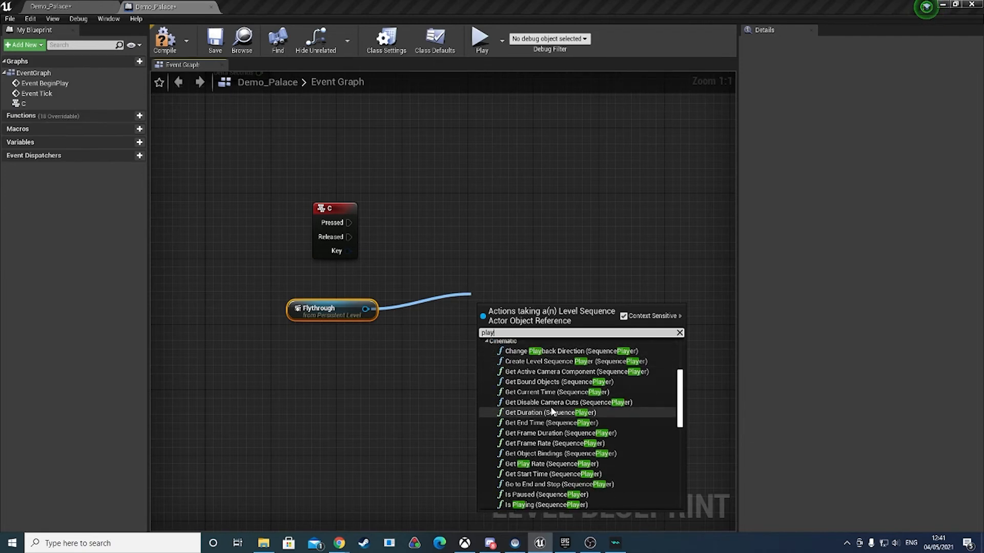
{"action": "scroll", "coordinate": [545, 398], "scroll_direction": "down", "scroll_amount": 3}
{"action": "scroll", "coordinate": [546, 400], "scroll_direction": "down", "scroll_amount": 2}
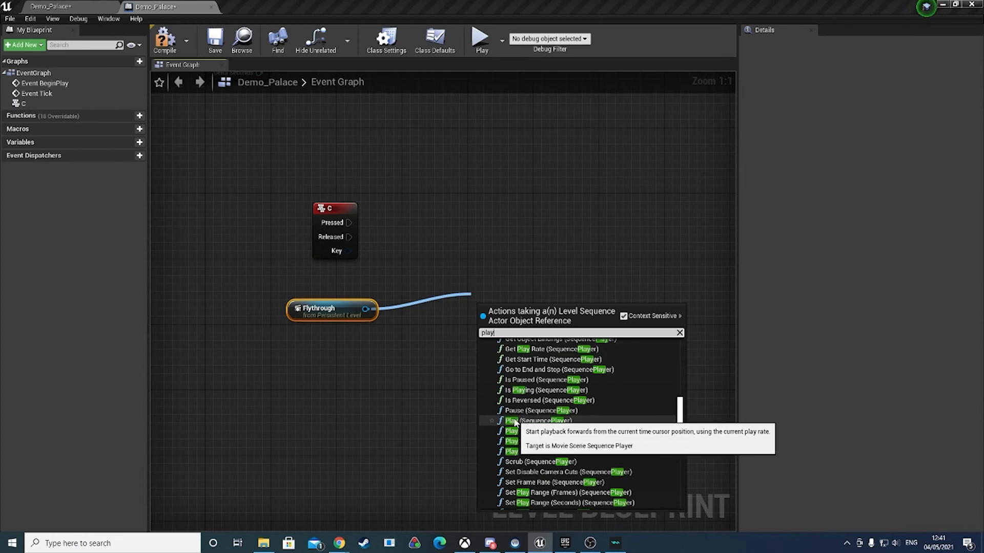
{"action": "left_click", "coordinate": [533, 421]}
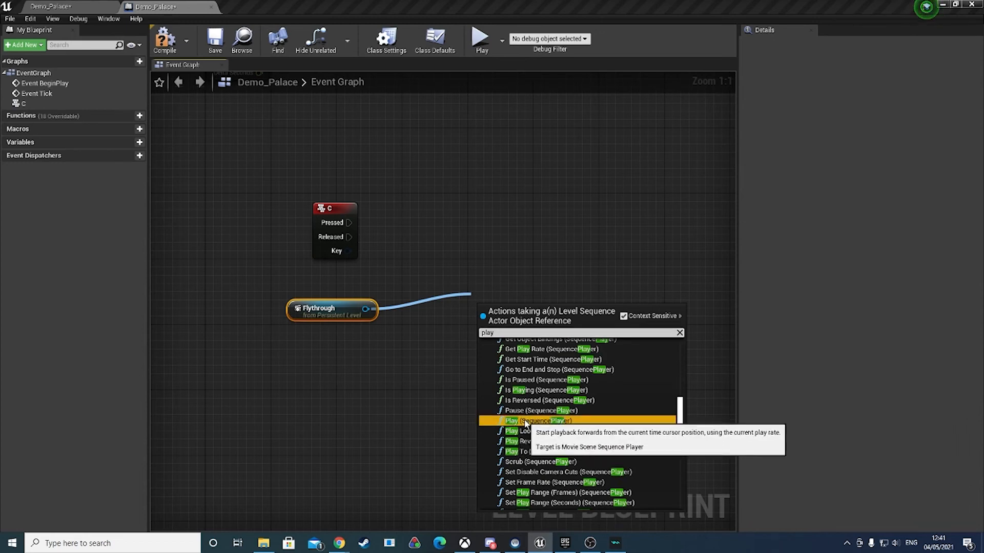
Step: Arrange the graph with Sequence Player beside the Flythrough reference, Play above and beyond it, and the C event moved farther away from Play
{"action": "left_click_drag", "start_coordinate": [527, 319], "coordinate": [600, 296]}
{"action": "left_click", "coordinate": [478, 315]}
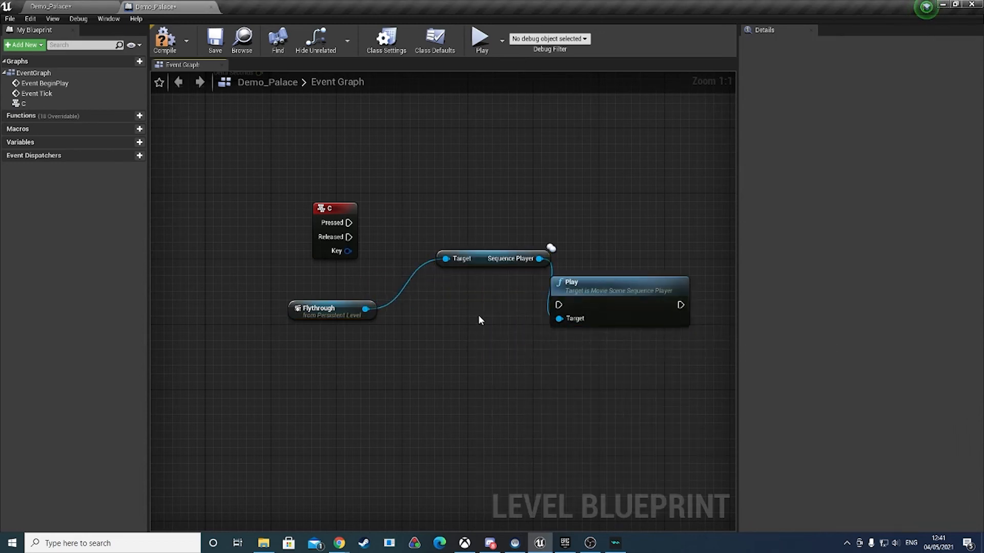
{"action": "left_click_drag", "start_coordinate": [482, 259], "coordinate": [441, 311]}
{"action": "left_click_drag", "start_coordinate": [607, 281], "coordinate": [583, 213]}
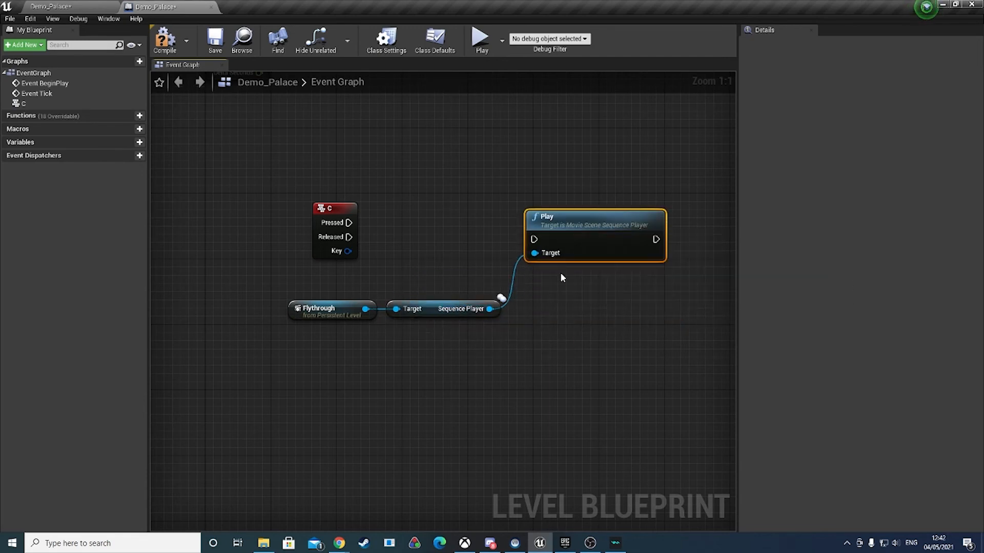
{"action": "right_click_drag", "start_coordinate": [476, 247], "coordinate": [457, 264]}
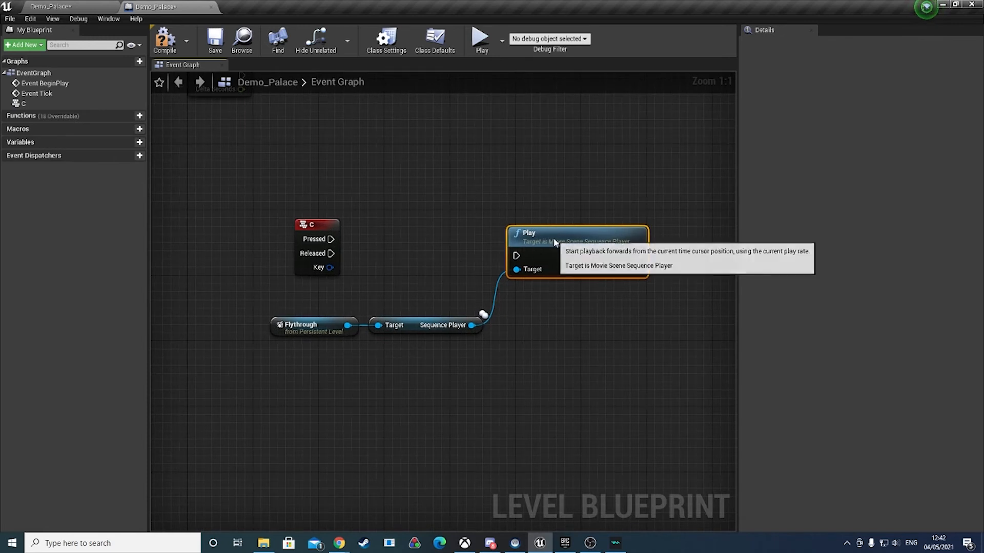
{"action": "left_click_drag", "start_coordinate": [554, 238], "coordinate": [566, 212]}
{"action": "left_click_drag", "start_coordinate": [310, 225], "coordinate": [234, 226]}
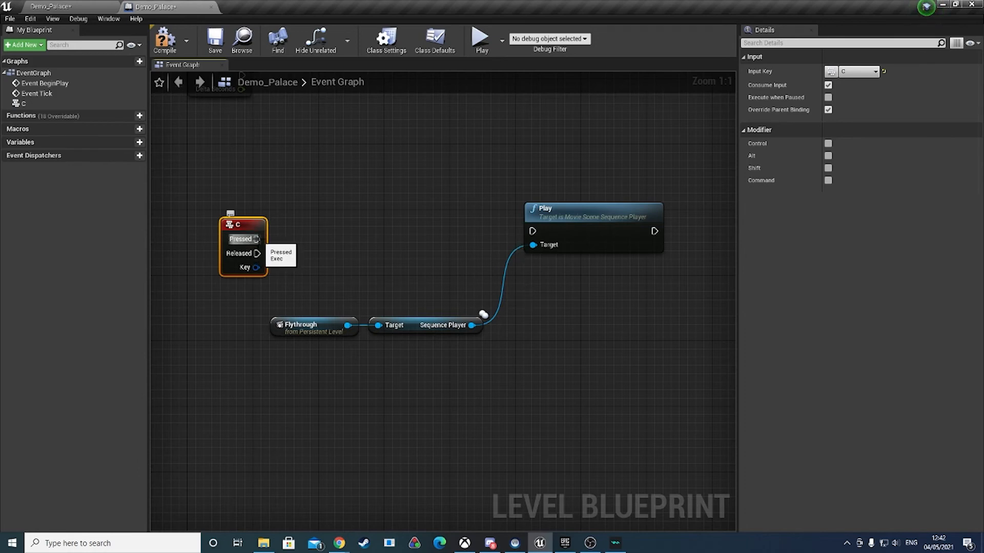
Step: Add a Flip Flop from the C event's Pressed output and connect its A output to Play
{"action": "left_click_drag", "start_coordinate": [254, 240], "coordinate": [326, 234]}
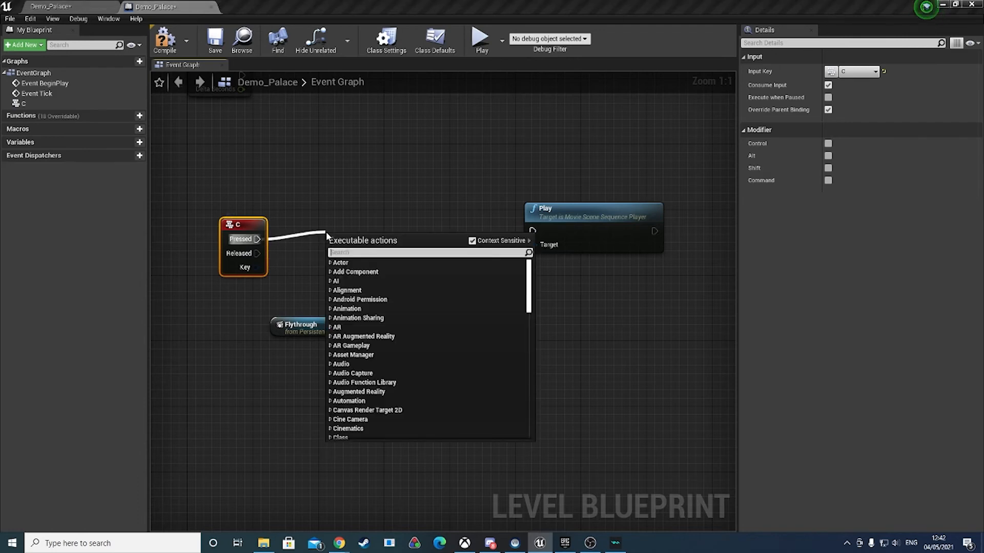
{"action": "type", "text": "flip"}
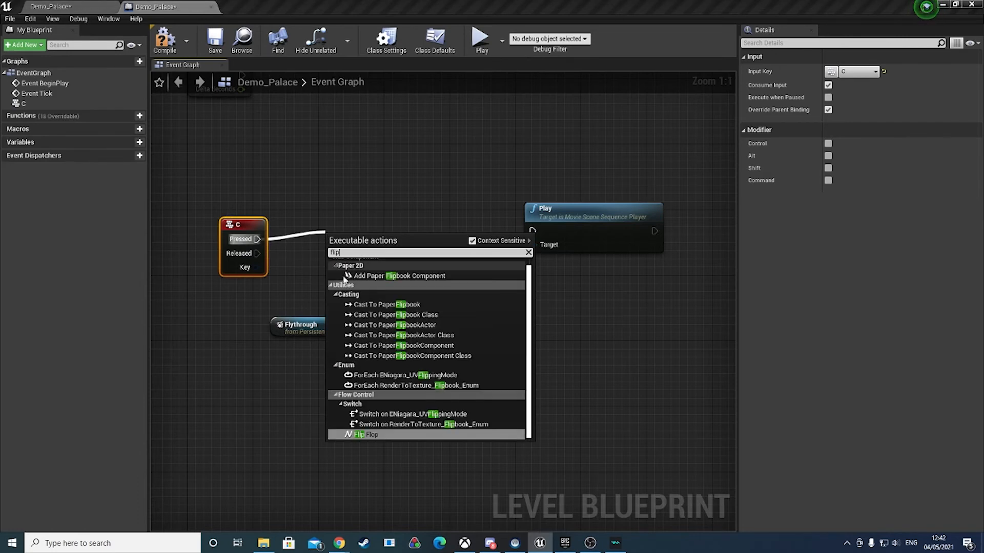
{"action": "left_click", "coordinate": [367, 433]}
{"action": "left_click_drag", "start_coordinate": [337, 255], "coordinate": [533, 231]}
{"action": "left_click", "coordinate": [366, 225]}
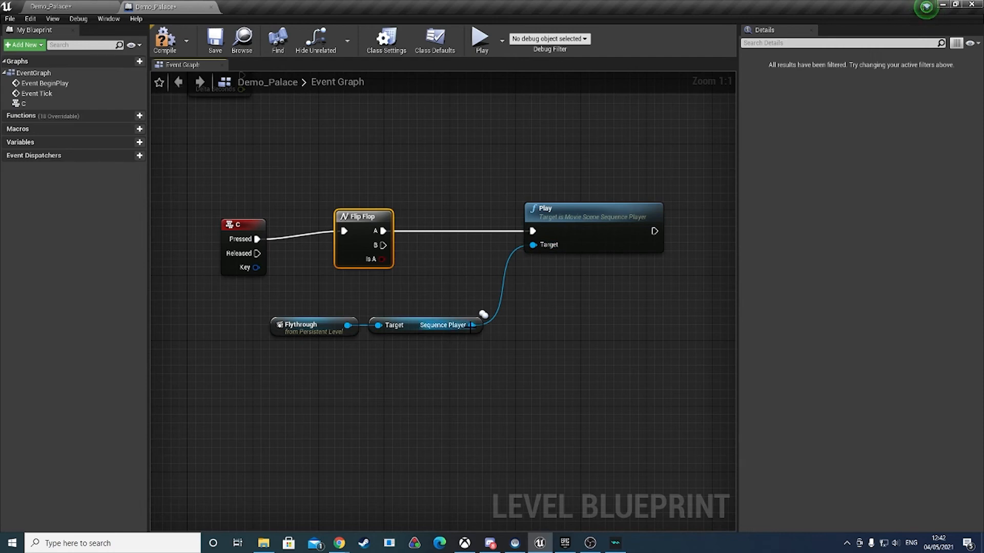
Step: Add a Stop (SequencePlayer) function from the Sequence Player output and position it below Play
{"action": "left_click_drag", "start_coordinate": [471, 325], "coordinate": [546, 330]}
{"action": "type", "text": "stop"}
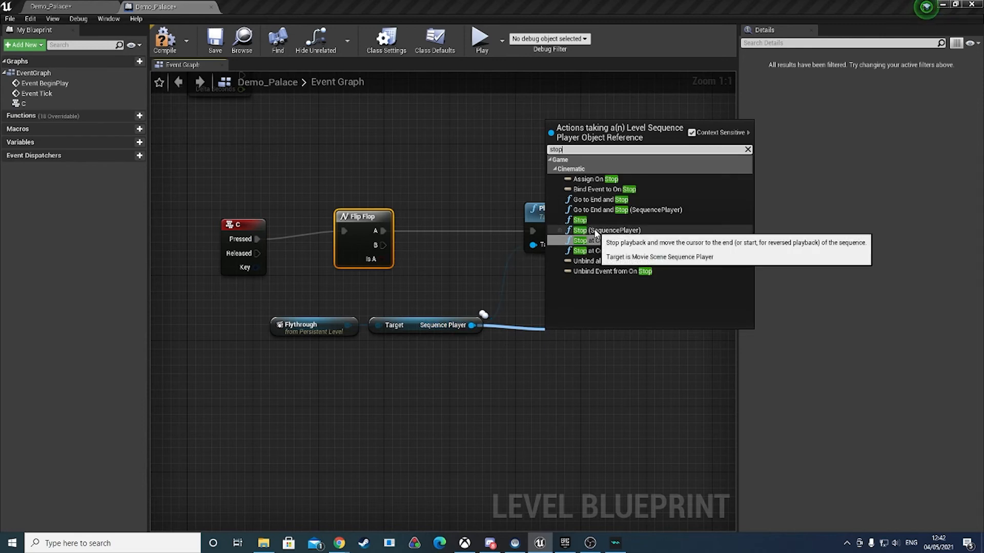
{"action": "left_click", "coordinate": [596, 232]}
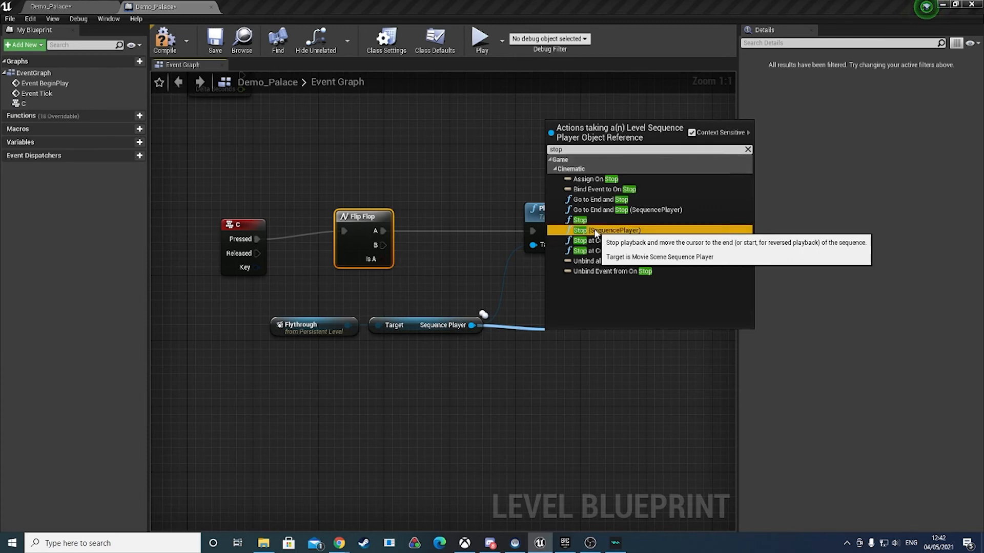
{"action": "left_click_drag", "start_coordinate": [594, 358], "coordinate": [631, 302]}
{"action": "left_click", "coordinate": [523, 311]}
{"action": "left_click", "coordinate": [545, 297]}
{"action": "key", "text": "Delete"}
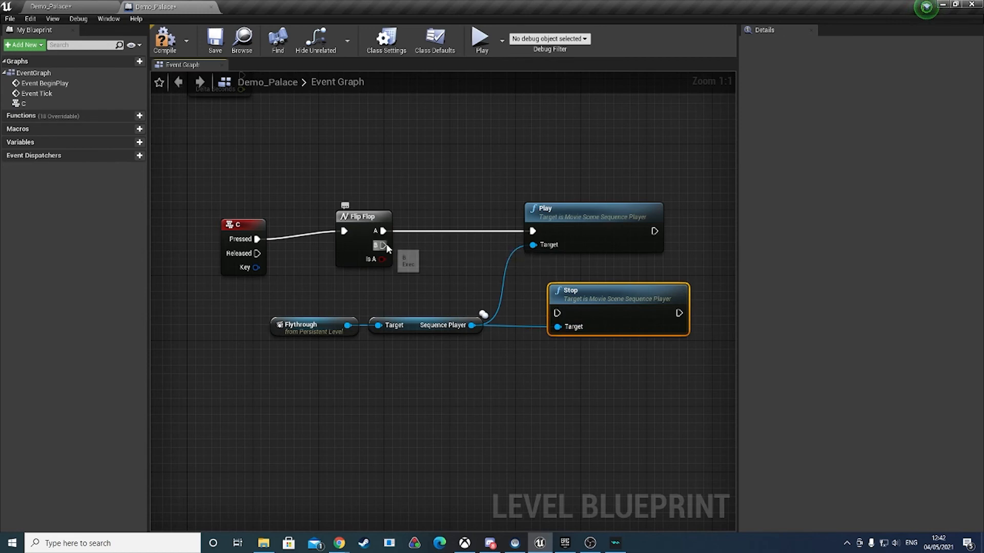
Step: Connect the Flip Flop's B output to Stop, align Stop beneath Play, and compile the Level Blueprint
{"action": "left_click_drag", "start_coordinate": [384, 245], "coordinate": [581, 294]}
{"action": "left_click", "coordinate": [406, 419]}
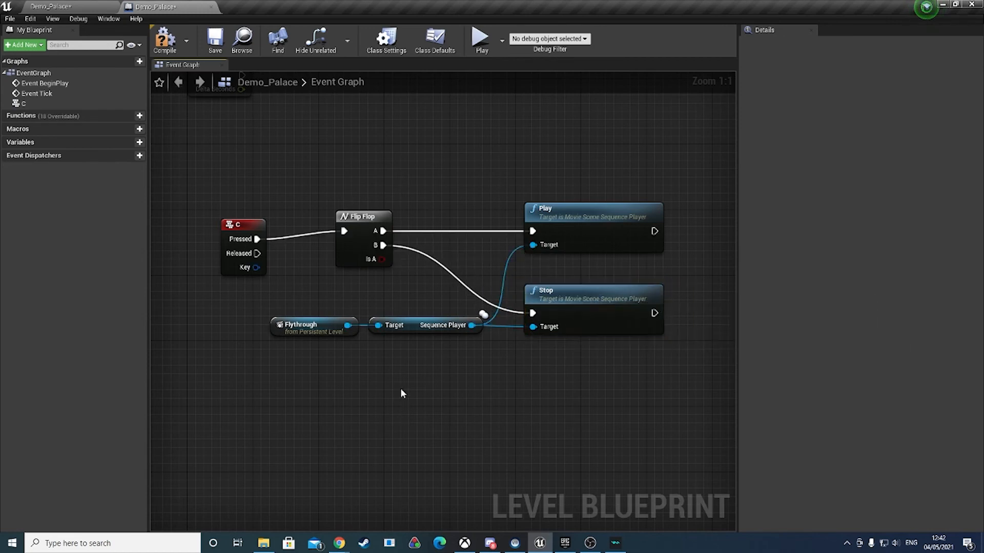
{"action": "left_click", "coordinate": [165, 40]}
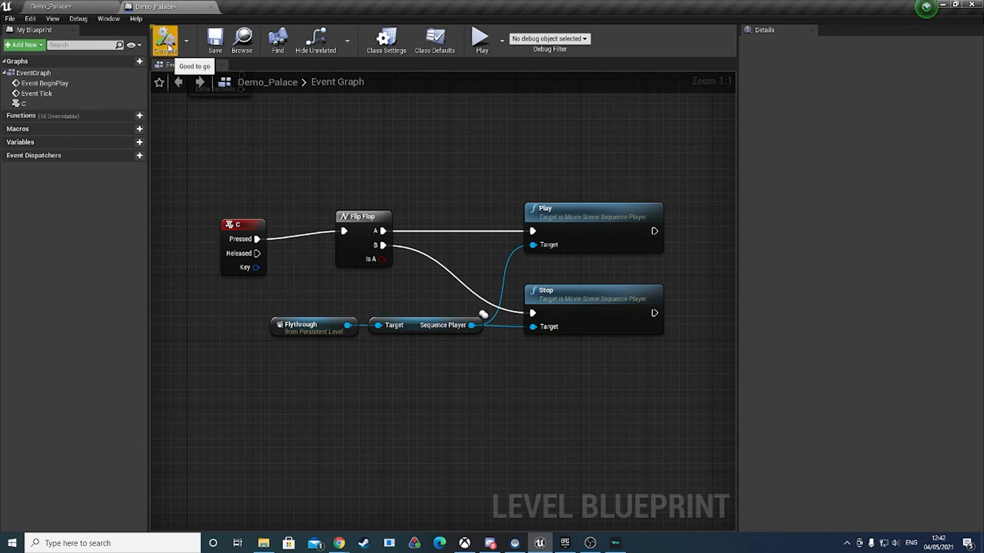
Step: Return to the Demo_Palace level, start a play test, walk along the corridor and trigger the Flythrough cutscene with the C event
{"action": "left_click", "coordinate": [56, 6]}
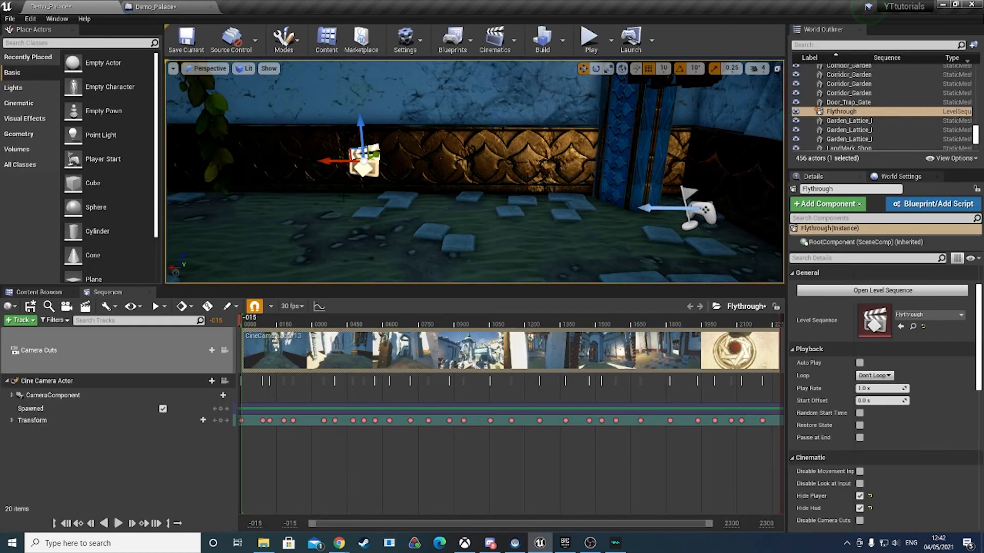
{"action": "left_click", "coordinate": [591, 41]}
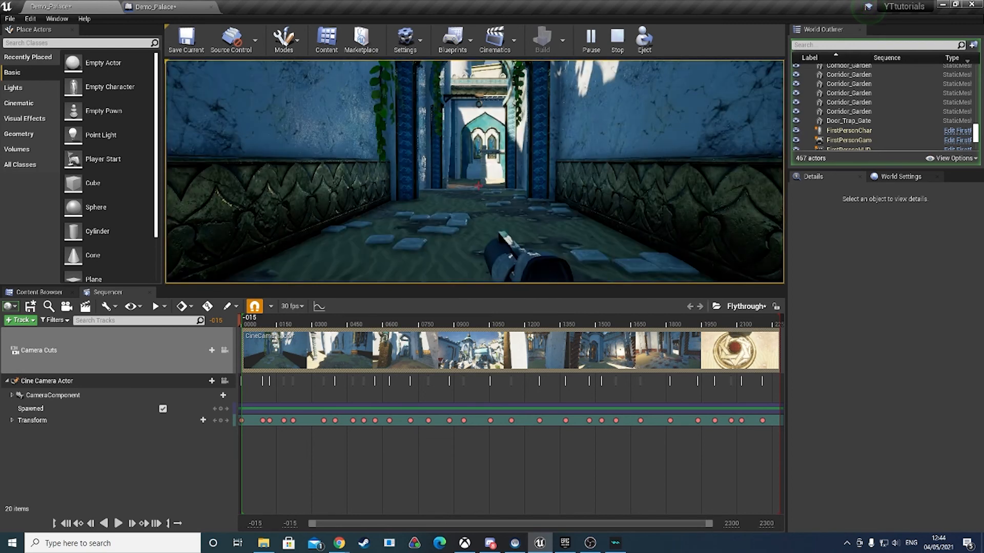
{"action": "key", "text": "w"}
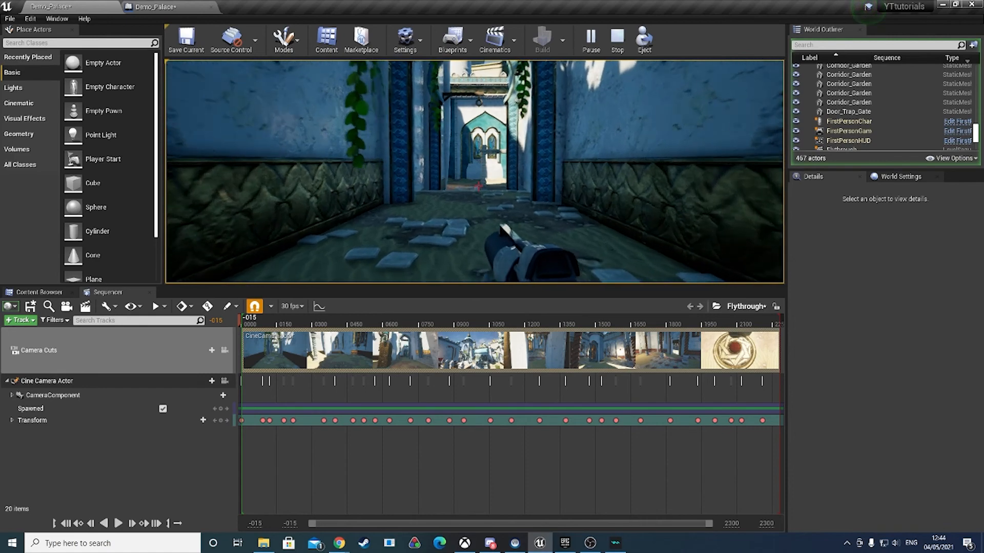
{"action": "key", "text": "w"}
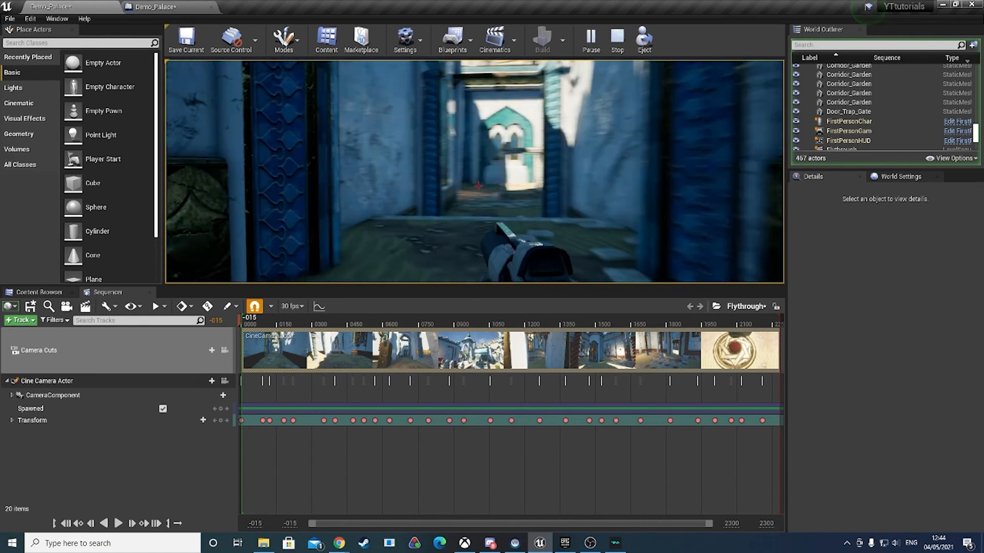
{"action": "key", "text": "w"}
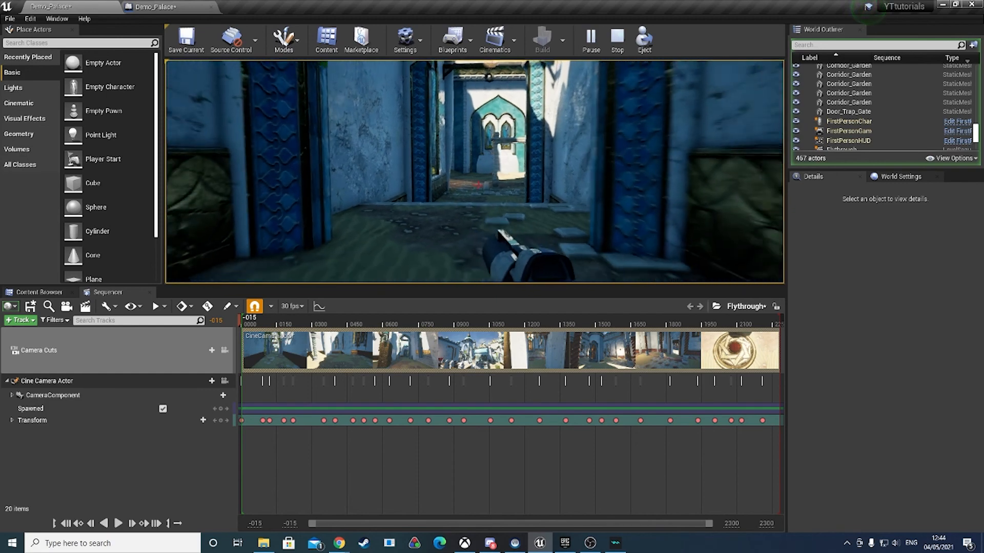
{"action": "key", "text": "w"}
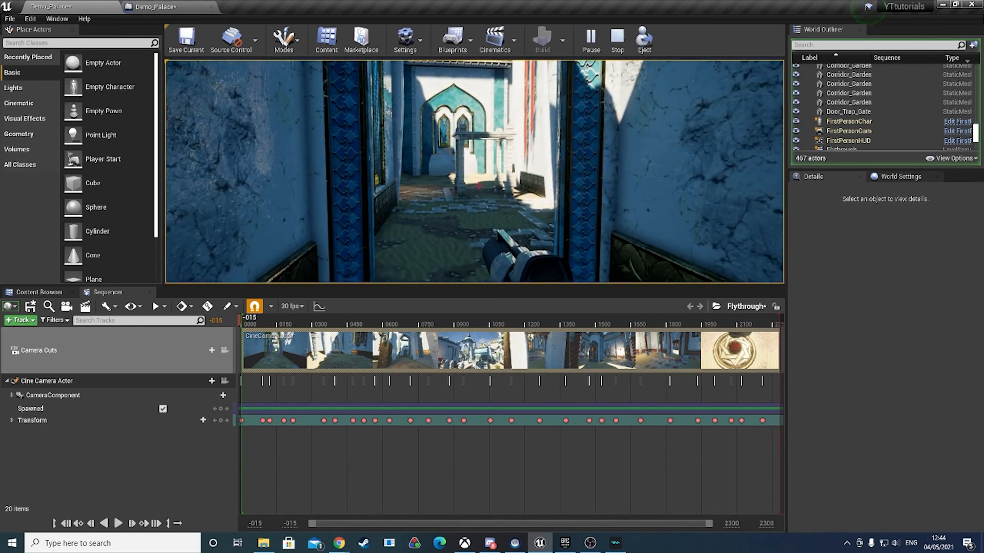
{"action": "key", "text": "w"}
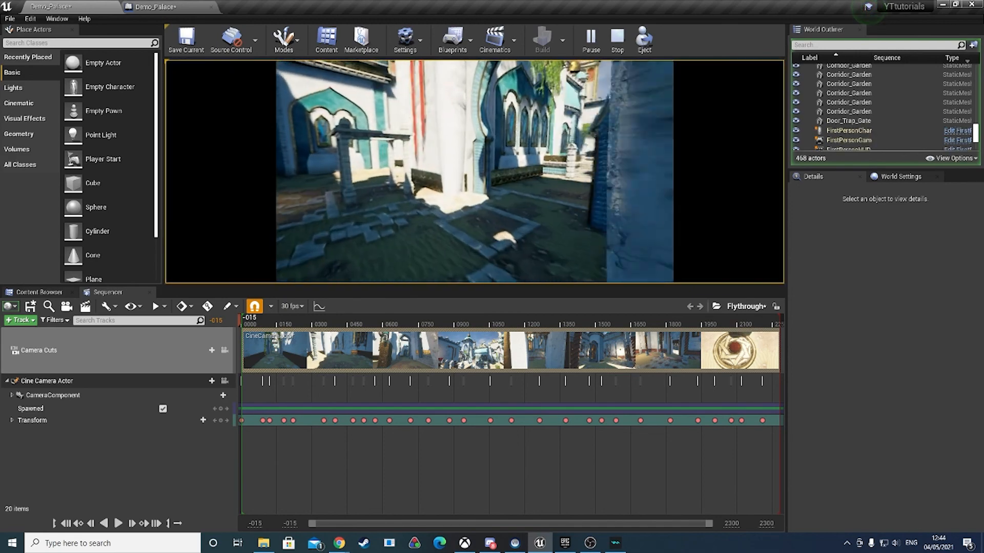
Step: Toggle the Flythrough cutscene off and on several times from different spots while walking through the palace
{"action": "key", "text": "space"}
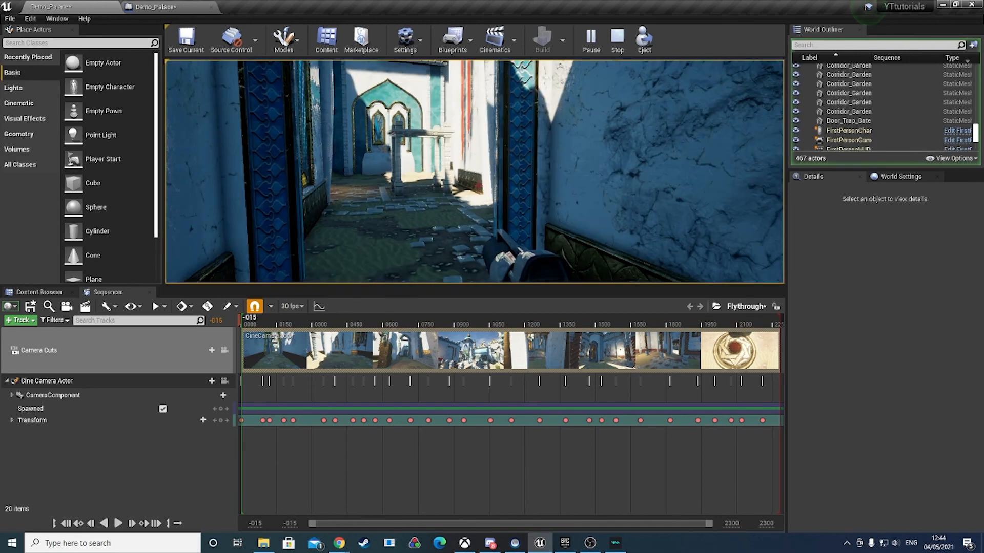
{"action": "key", "text": "w"}
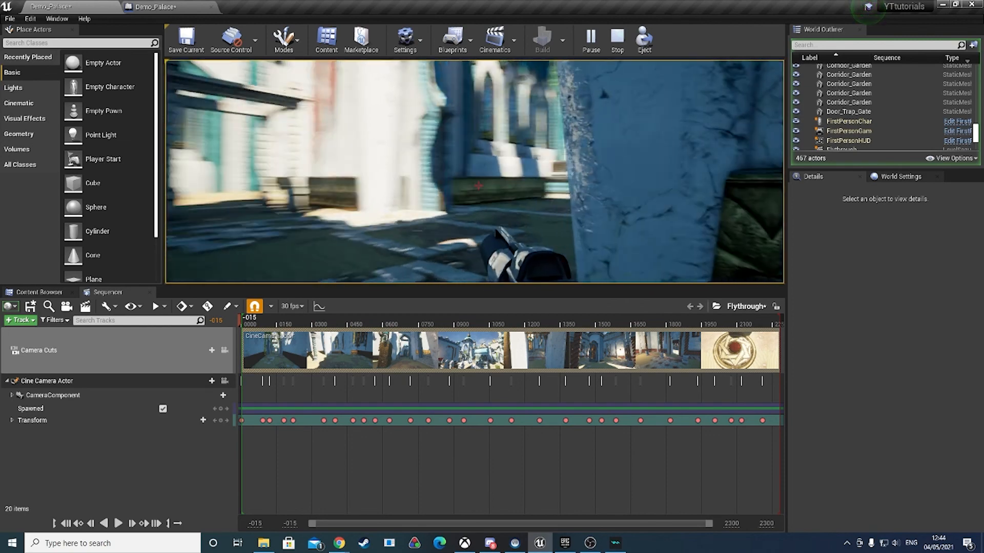
{"action": "key", "text": "space"}
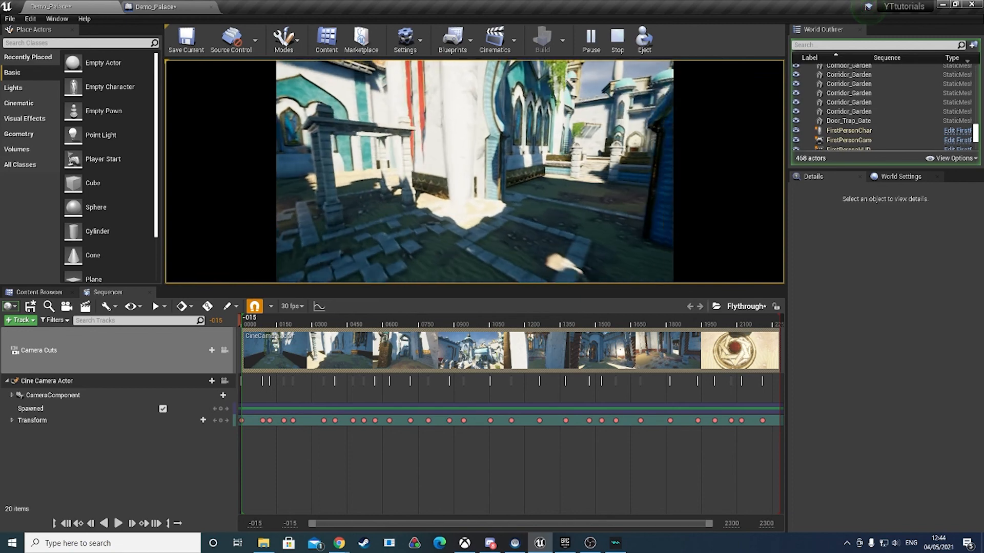
{"action": "key", "text": "space"}
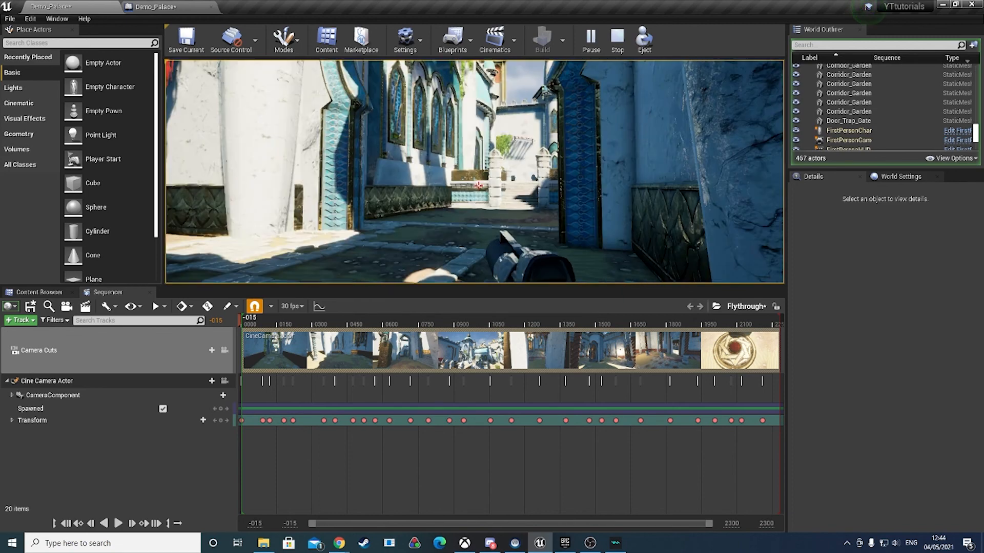
{"action": "key", "text": "space"}
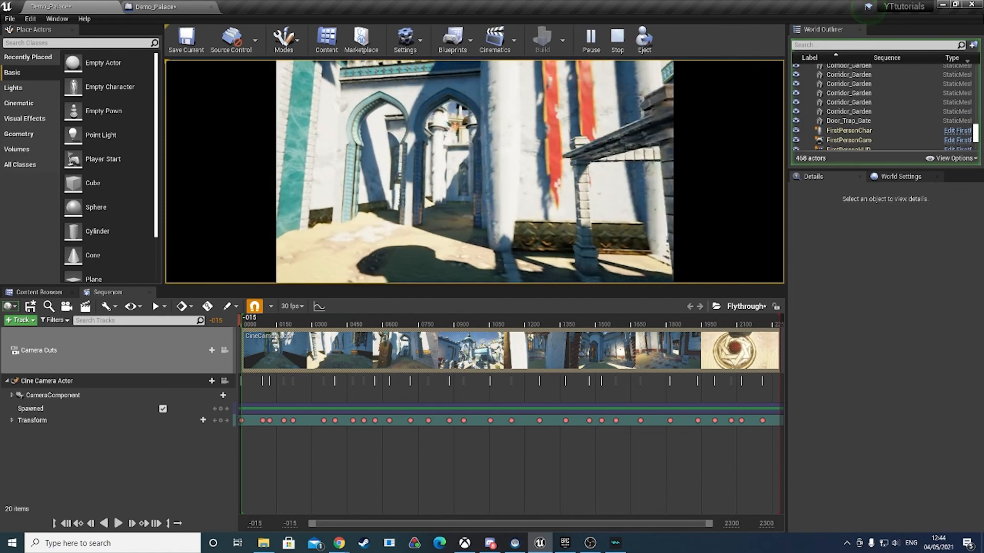
{"action": "key", "text": "space"}
{"action": "key", "text": "w"}
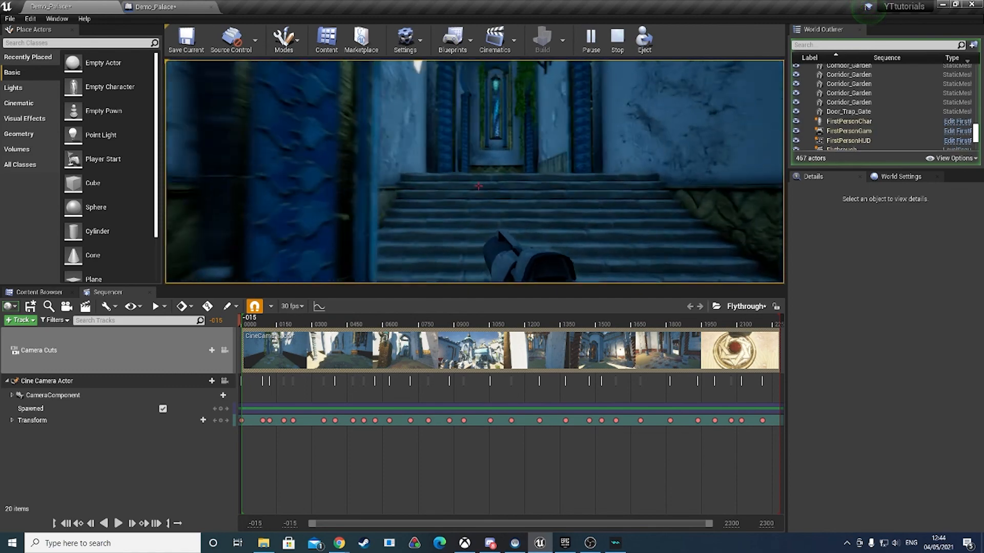
{"action": "key", "text": "w"}
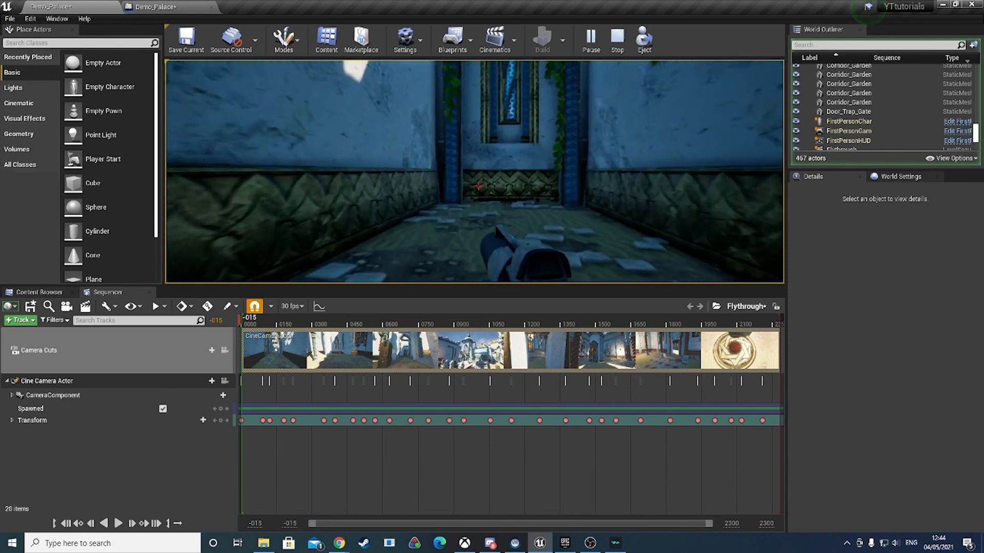
{"action": "key", "text": "w"}
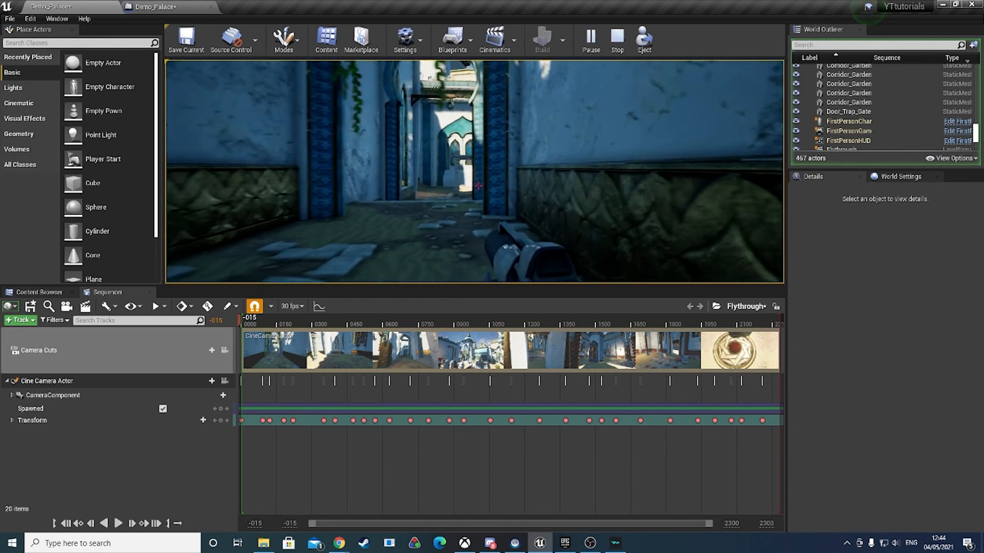
{"action": "key", "text": "w"}
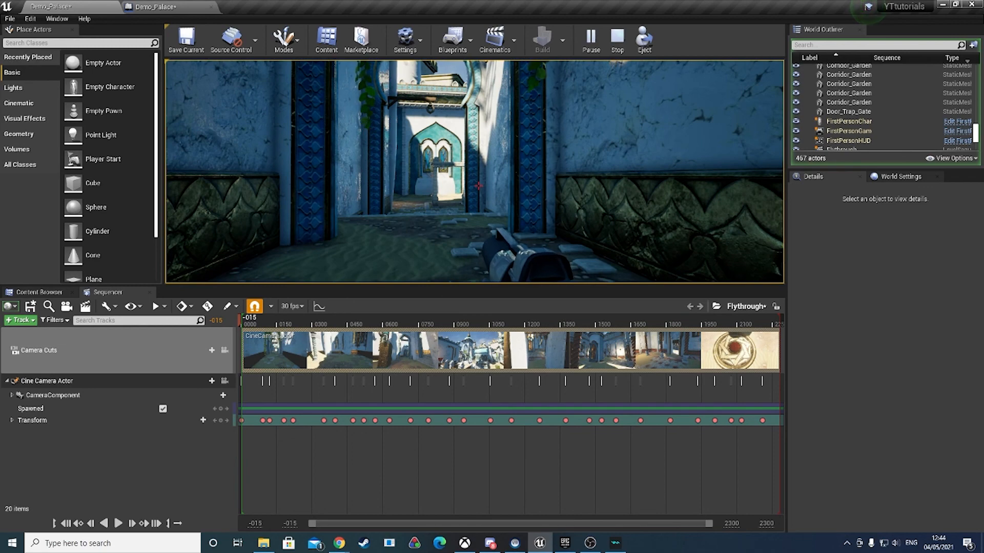
{"action": "key", "text": "w"}
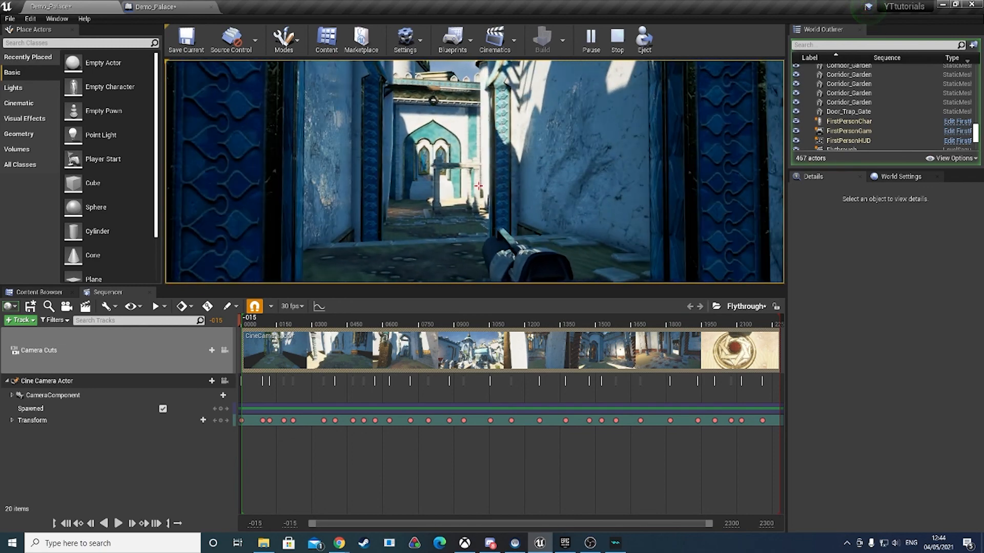